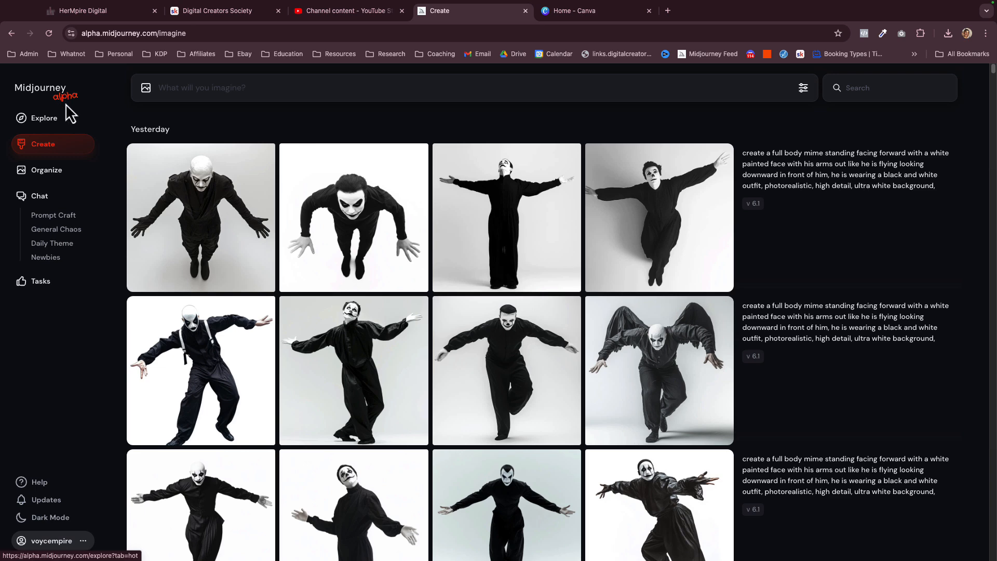
# Step: Try the landscape image size at 16:9 and return it to square 1:1
pyautogui.click(803, 88)
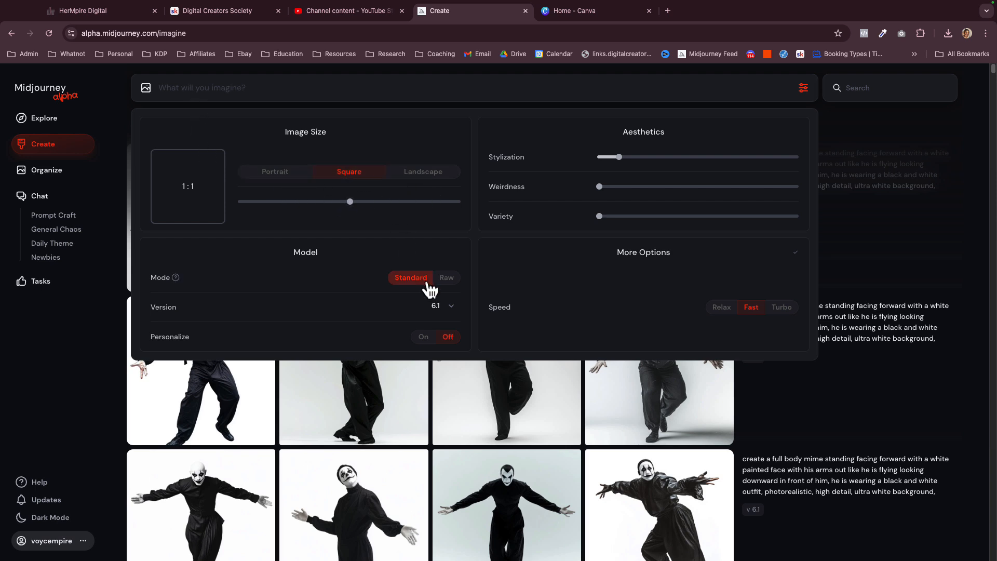
pyautogui.click(438, 184)
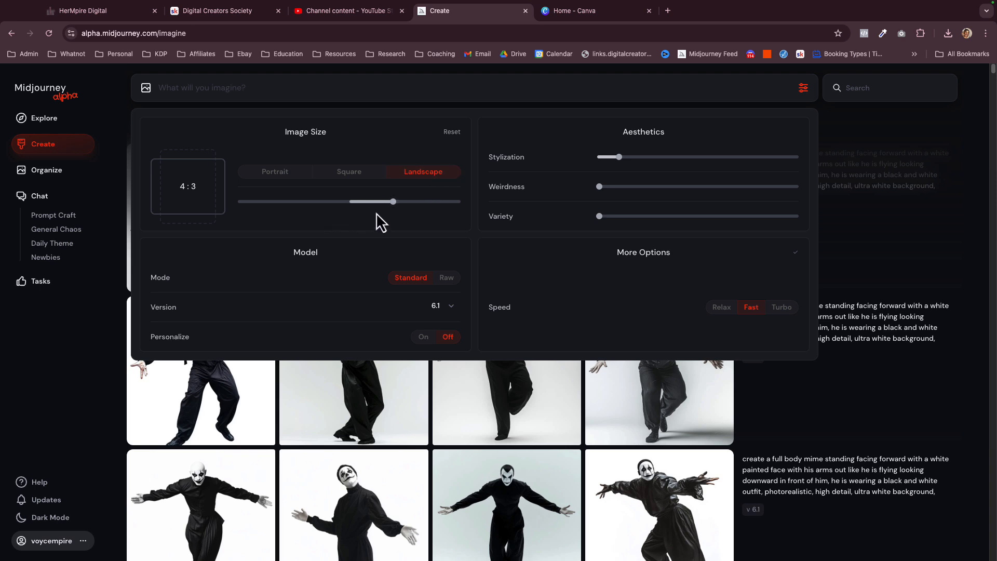
pyautogui.moveTo(389, 203); pyautogui.dragTo(432, 218)
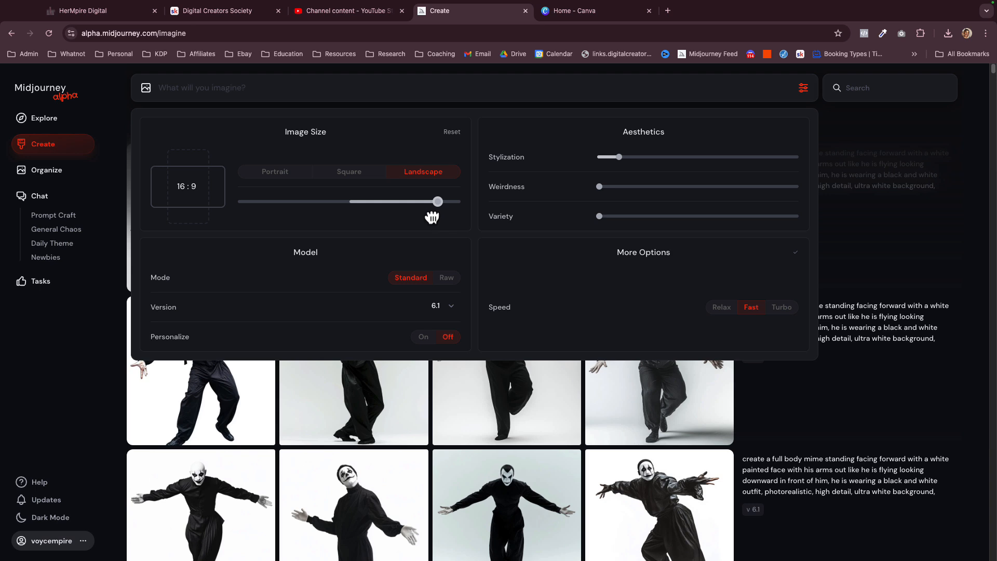
pyautogui.click(351, 172)
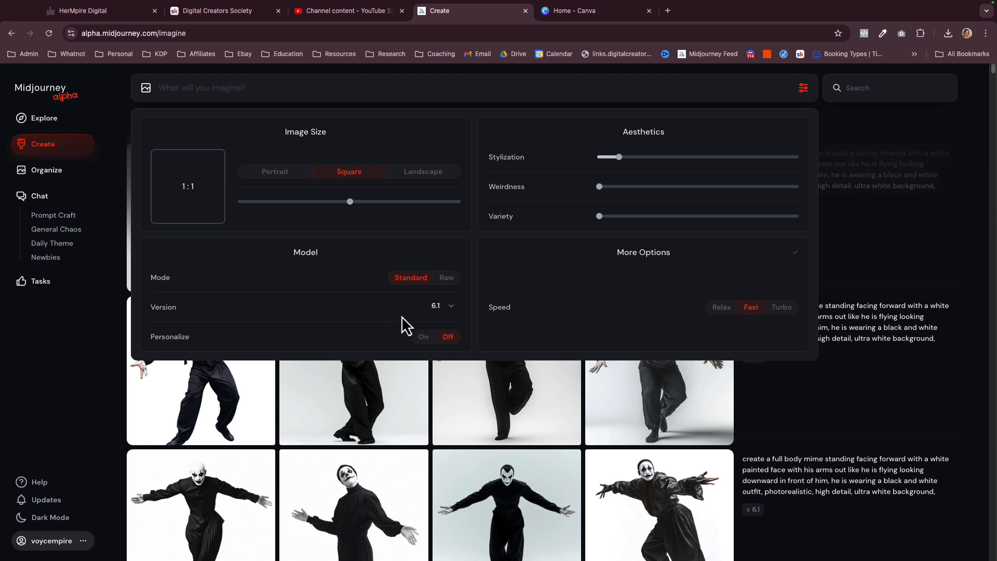
# Step: Select model version 6.1 from the available versions and close the image settings
pyautogui.click(451, 307)
pyautogui.scroll(-3, 407, 396)
pyautogui.scroll(3, 407, 396)
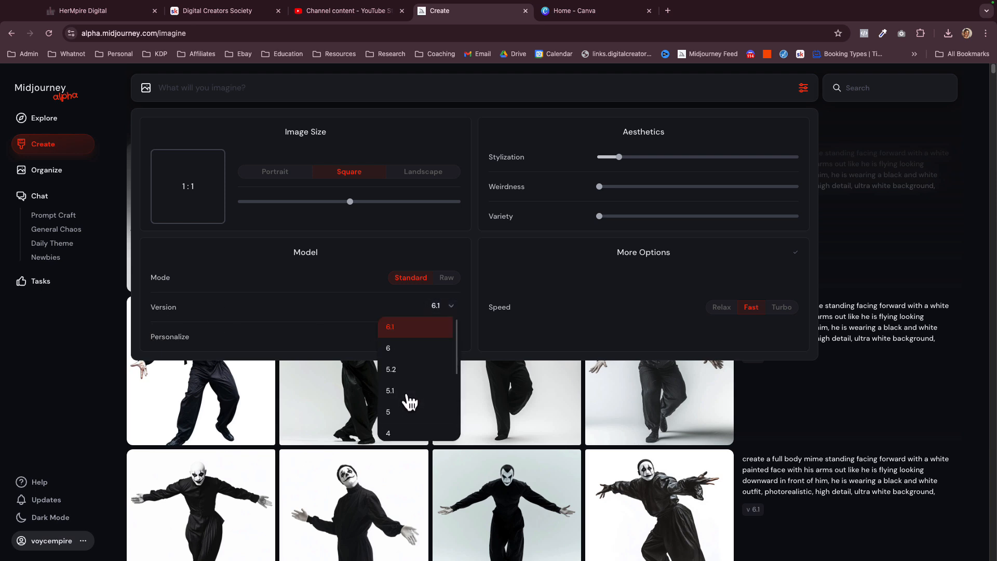
pyautogui.click(439, 325)
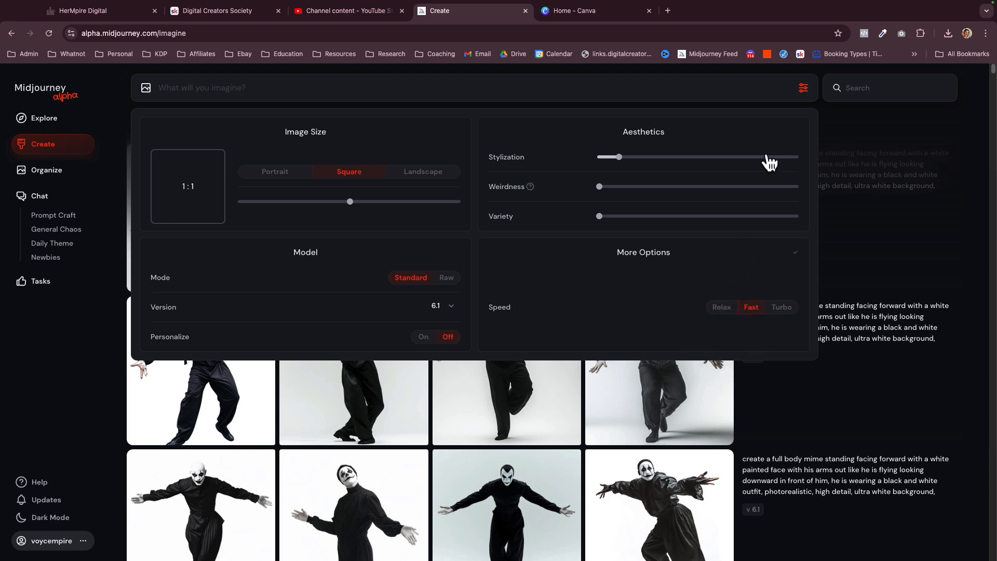
pyautogui.click(804, 88)
pyautogui.click(805, 90)
pyautogui.click(805, 92)
# Step: Generate photorealistic snake plant in rustic bronze pot, short shadow, front view, shallow-focus, 35MM, Canon EOS 5D Mark IV, f/5.6, 1/125 second, ISO 100, ultra white background
pyautogui.click(264, 85)
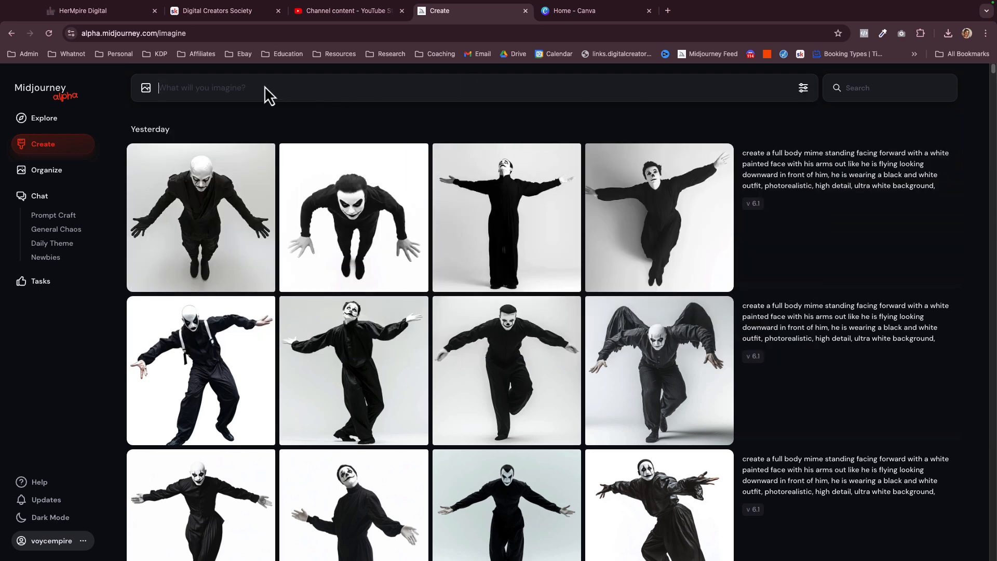
pyautogui.write('Photo realistic, Snake plant in bronze rustic inspired pot with realistic short shadow from a front facing view point, shallow-focus, 35MM, Canon EOS 5D Mark IV DSLR, f/5.6 aperture, 1/125 second shutter speed, ISO 100, ultra white background')
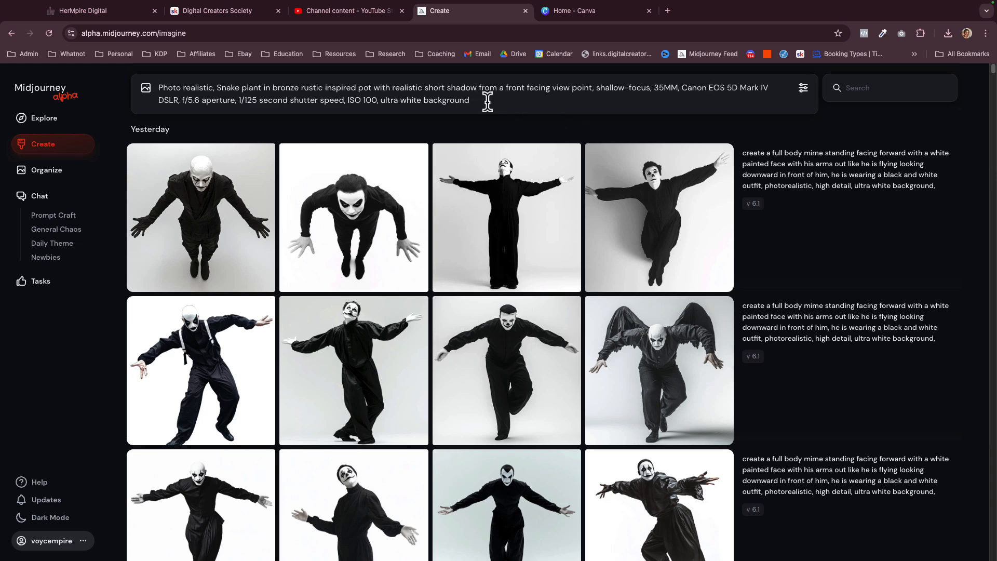
pyautogui.press('Return')
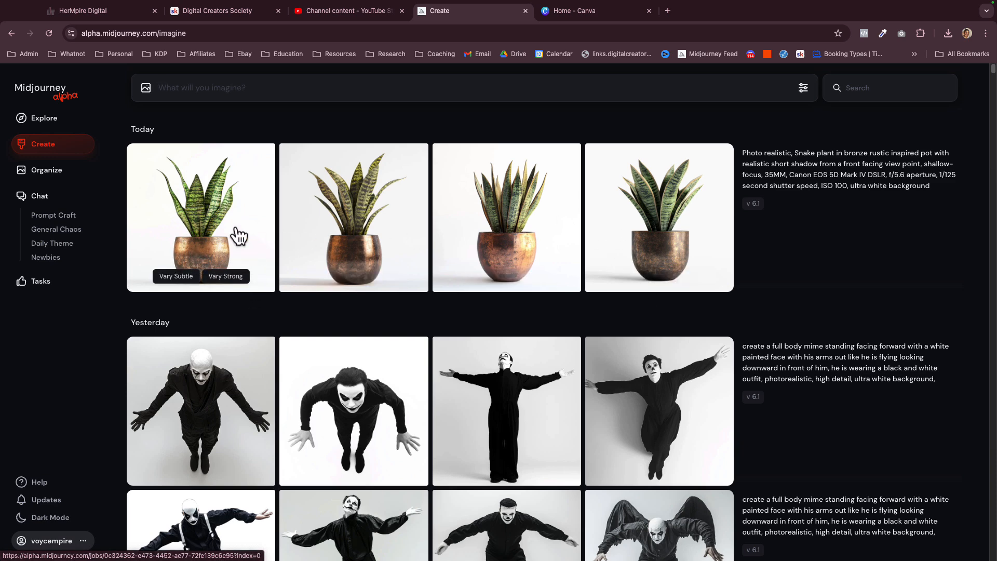
# Step: Examine the four generated snake plant images enlarged one by one, comparing the plants, pots and shadows
pyautogui.click(198, 228)
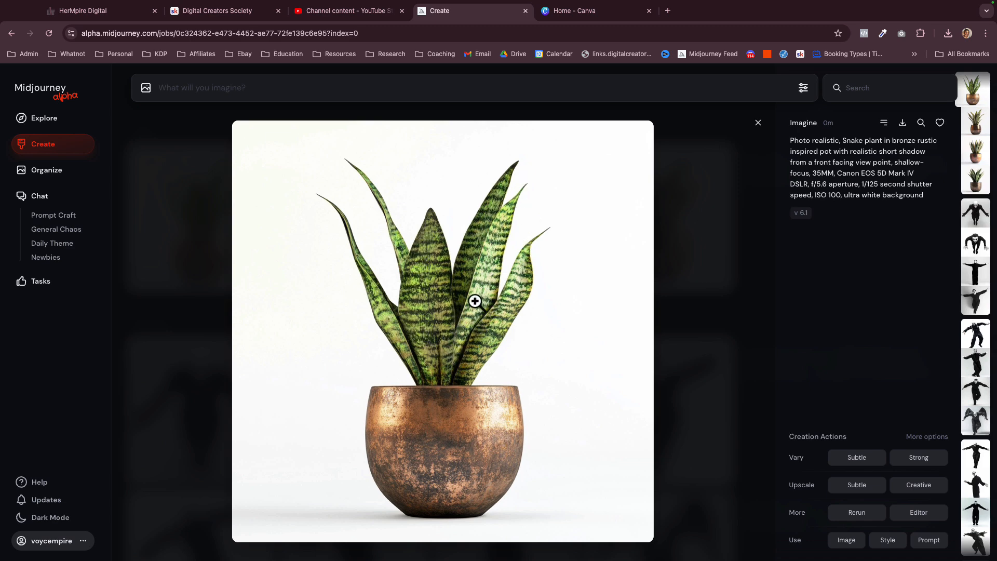
pyautogui.click(672, 279)
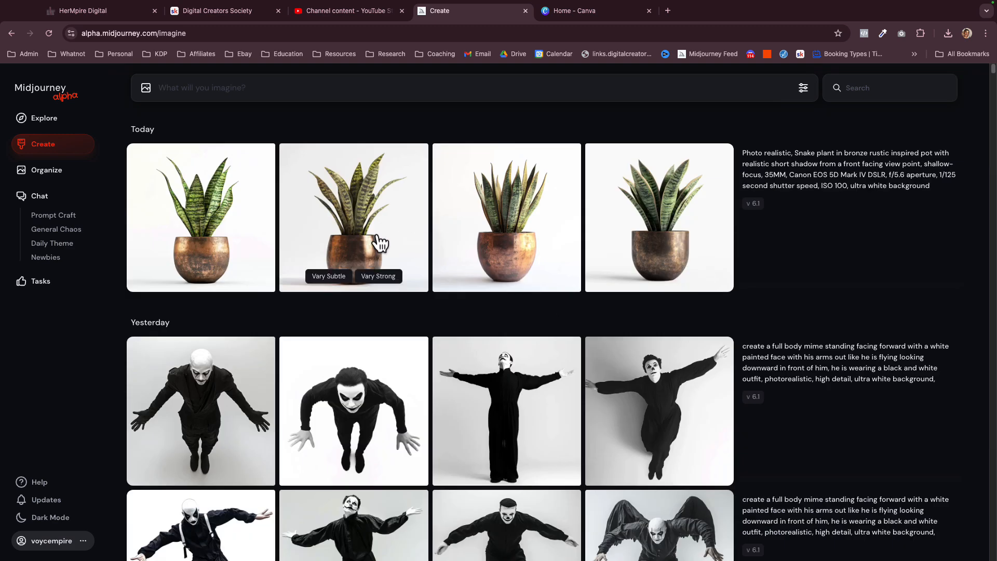
pyautogui.click(364, 230)
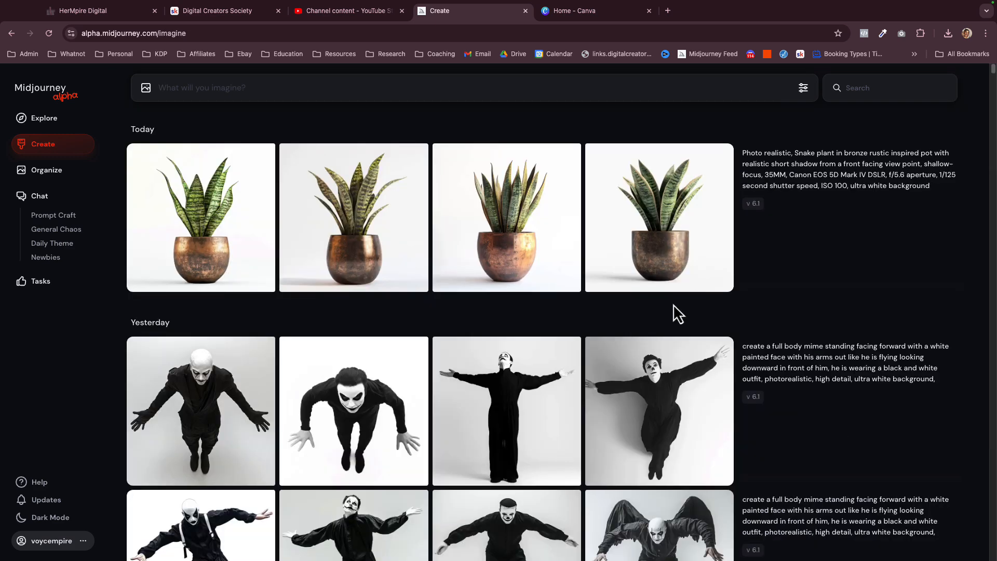
pyautogui.click(681, 302)
pyautogui.click(494, 239)
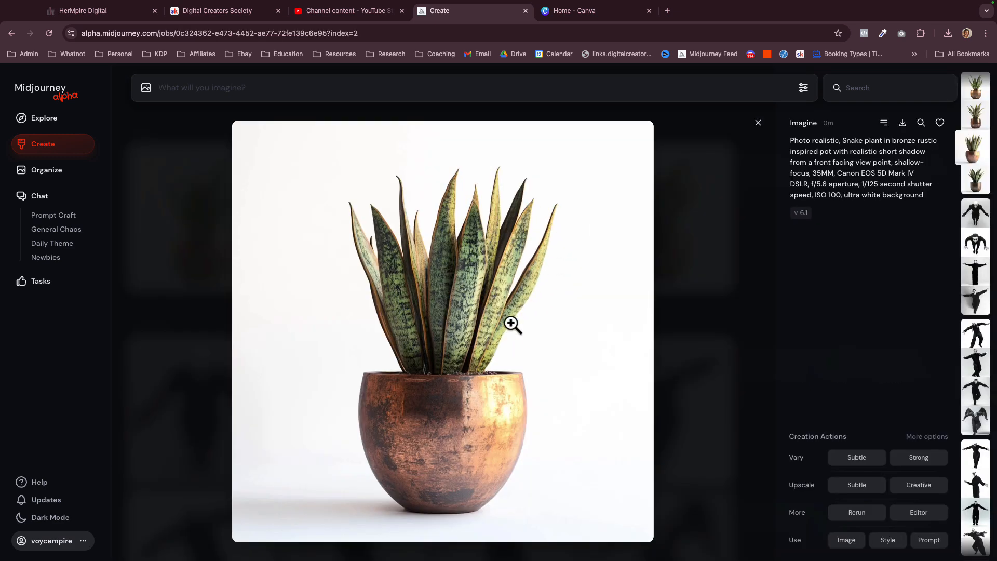
pyautogui.click(684, 305)
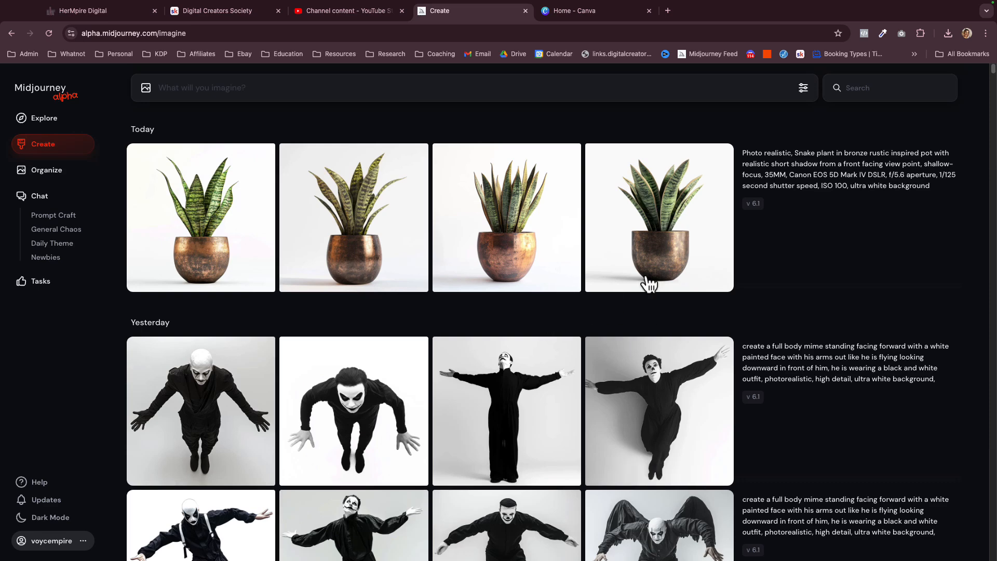
pyautogui.click(657, 232)
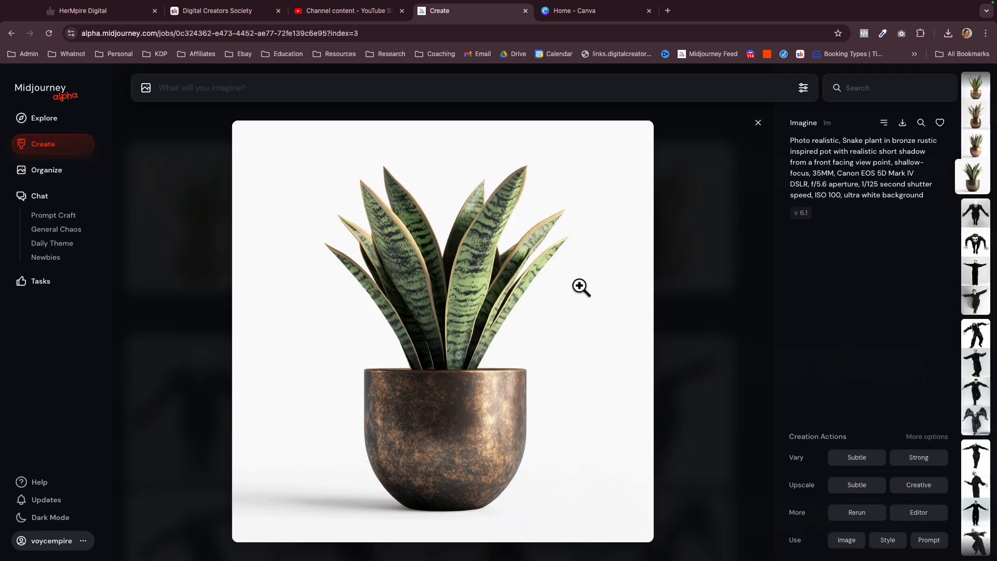
pyautogui.click(696, 327)
pyautogui.moveTo(331, 245)
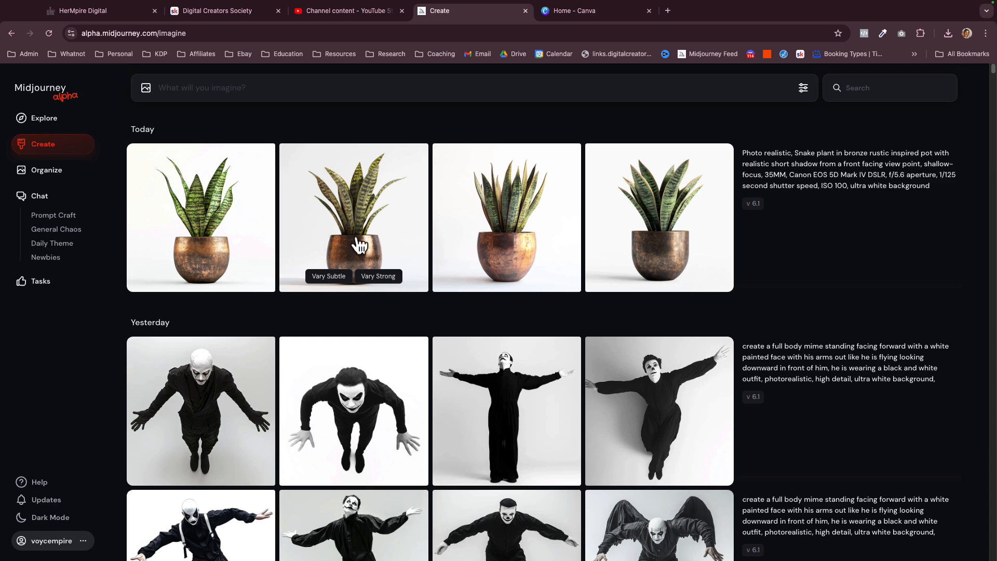
pyautogui.click(341, 252)
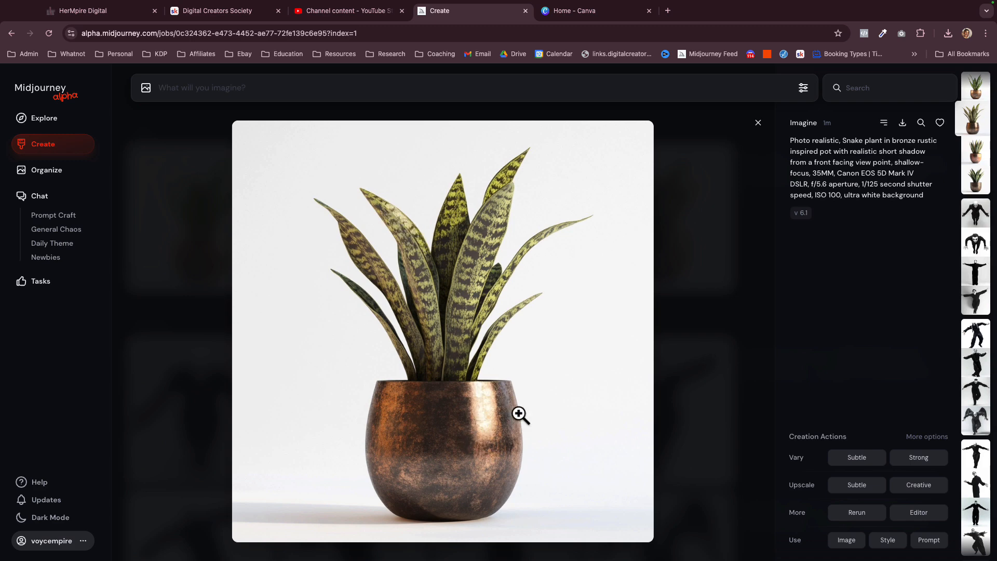
pyautogui.click(672, 367)
pyautogui.moveTo(356, 244)
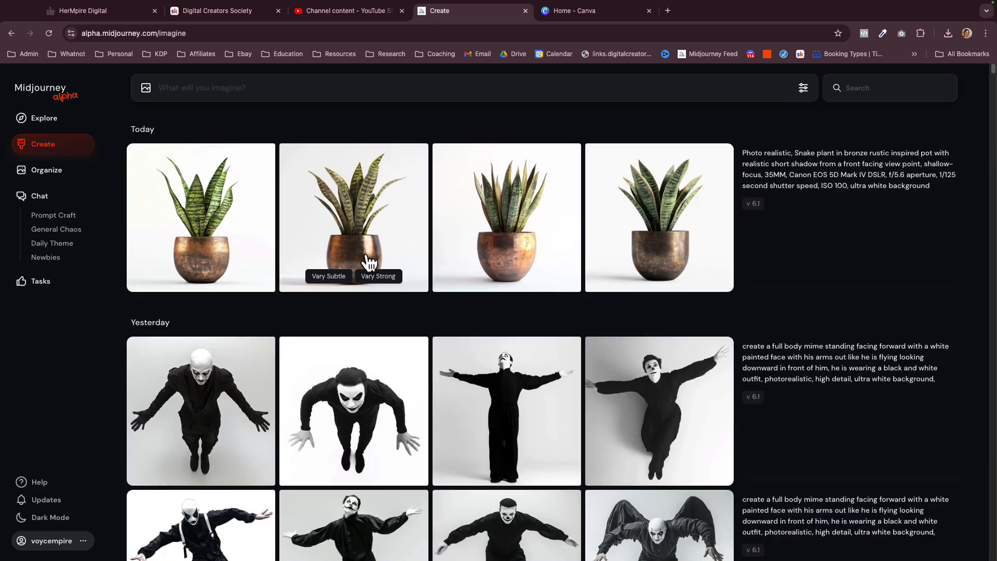
# Step: Download the fourth snake plant image and create an Instagram Post (Square) design in Canva
pyautogui.click(644, 248)
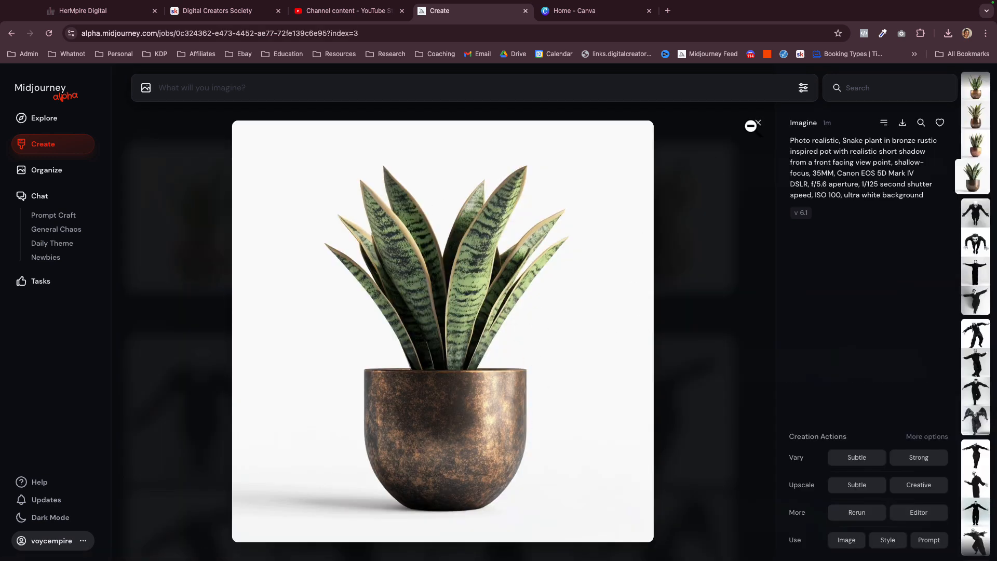
pyautogui.click(903, 124)
pyautogui.hotkey('ctrl', 'Tab')
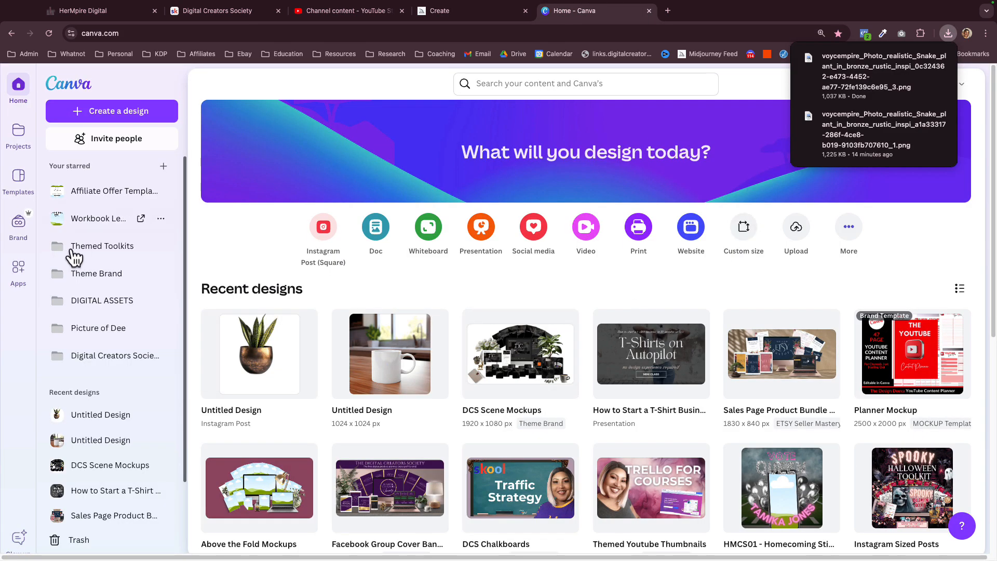
pyautogui.click(323, 227)
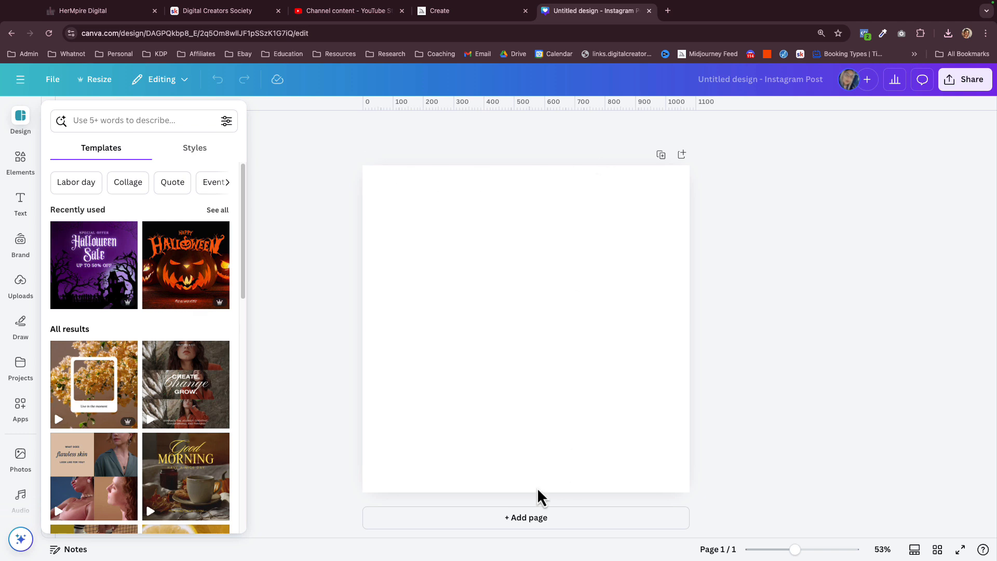
# Step: Upload the downloaded snake plant image to the design and place it near the middle of the blank page
pyautogui.click(948, 35)
pyautogui.moveTo(857, 96); pyautogui.dragTo(149, 255)
pyautogui.click(21, 288)
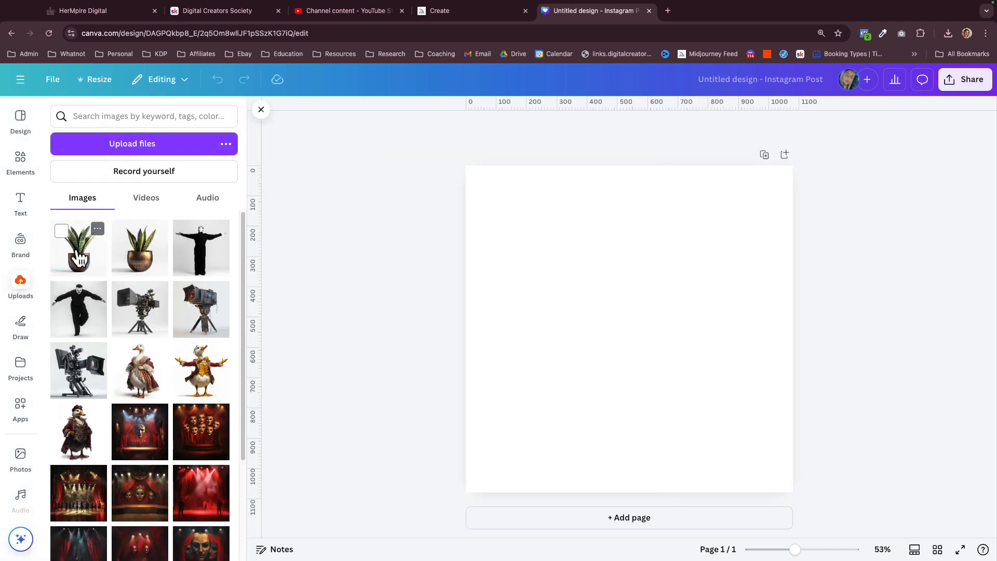
pyautogui.click(95, 263)
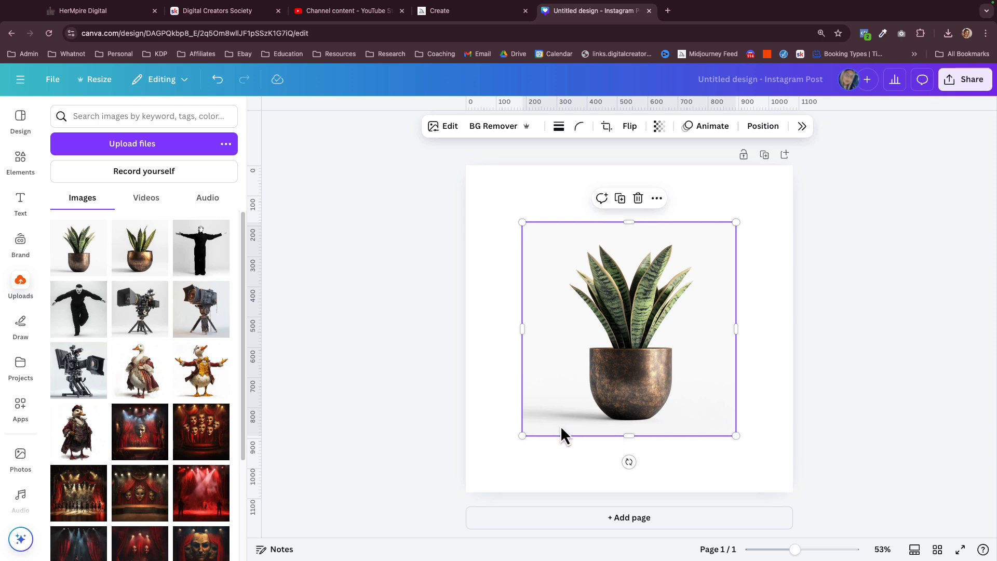
pyautogui.moveTo(623, 372); pyautogui.dragTo(582, 371)
# Step: Try a solid black #000000 page background behind the plant image and undo it
pyautogui.click(486, 222)
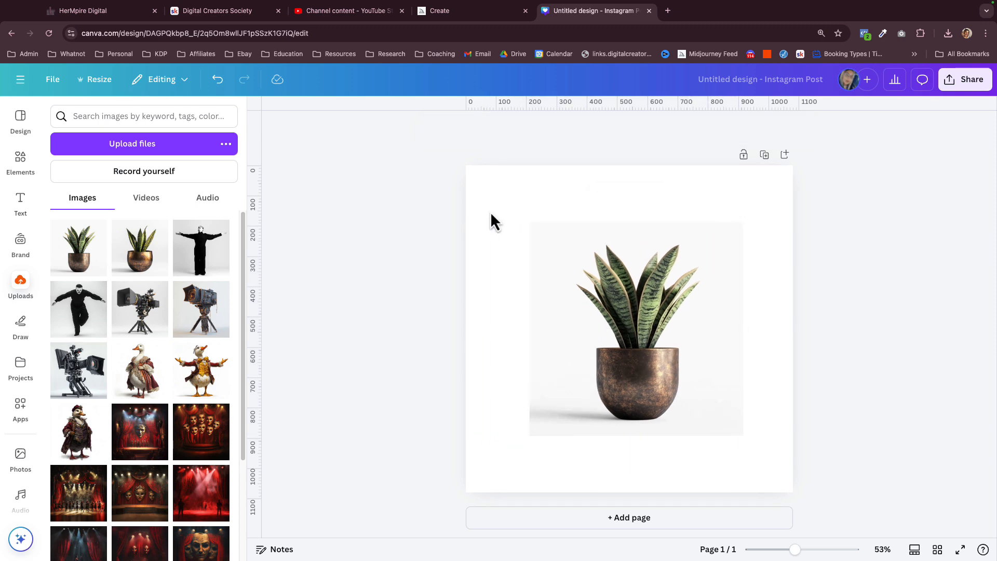
pyautogui.click(565, 127)
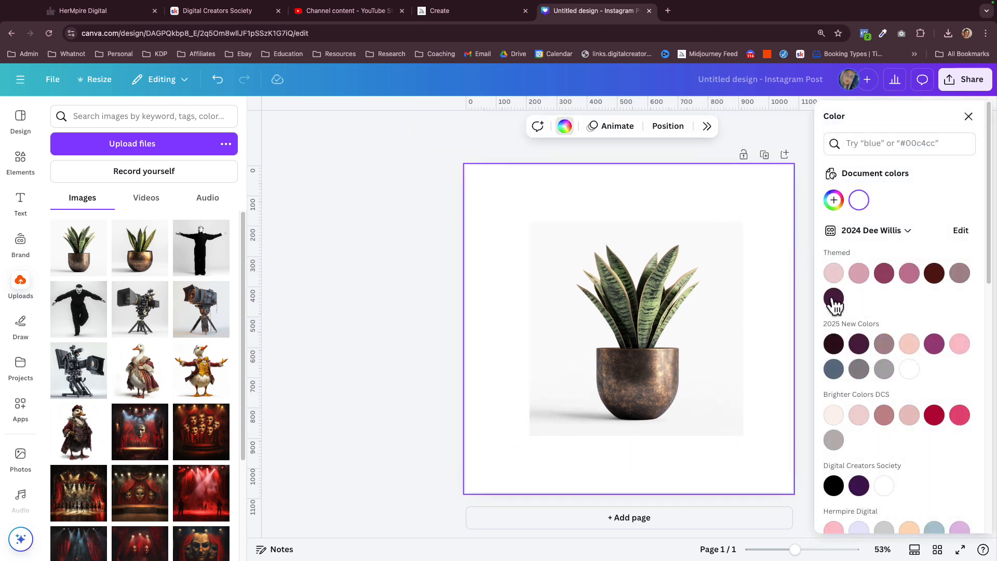
pyautogui.click(833, 202)
pyautogui.moveTo(835, 274); pyautogui.dragTo(805, 319)
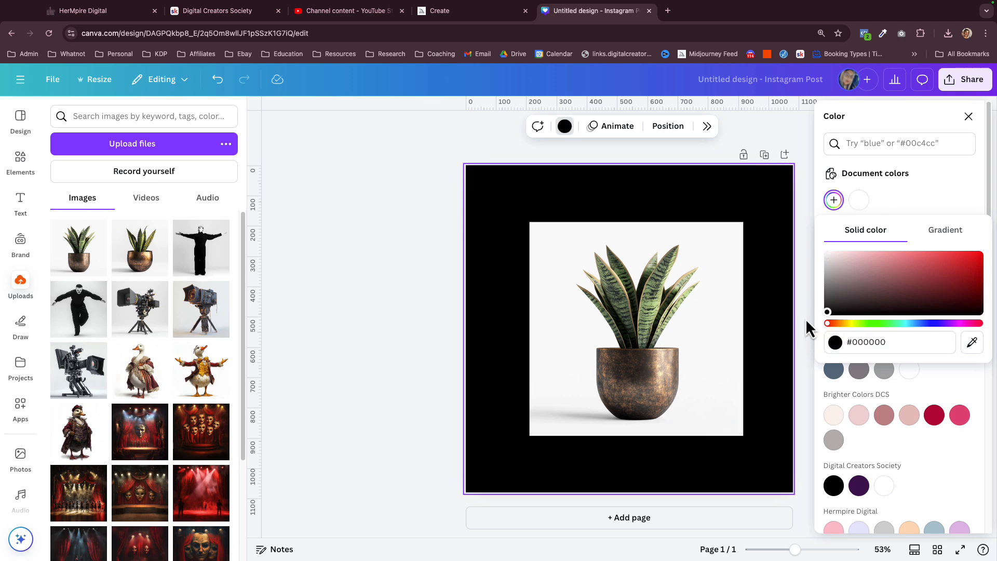
pyautogui.click(405, 325)
pyautogui.moveTo(715, 347); pyautogui.dragTo(653, 313)
pyautogui.click(505, 359)
pyautogui.hotkey('ctrl', 'z')
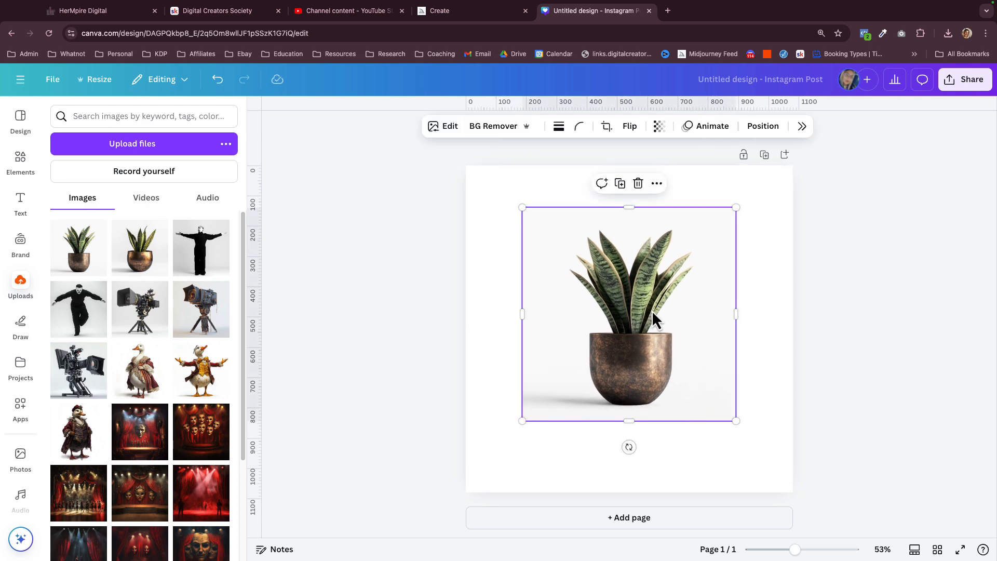
# Step: Search Google for "fotor" in a new browser tab and look through the results for its photo editing tools
pyautogui.click(668, 10)
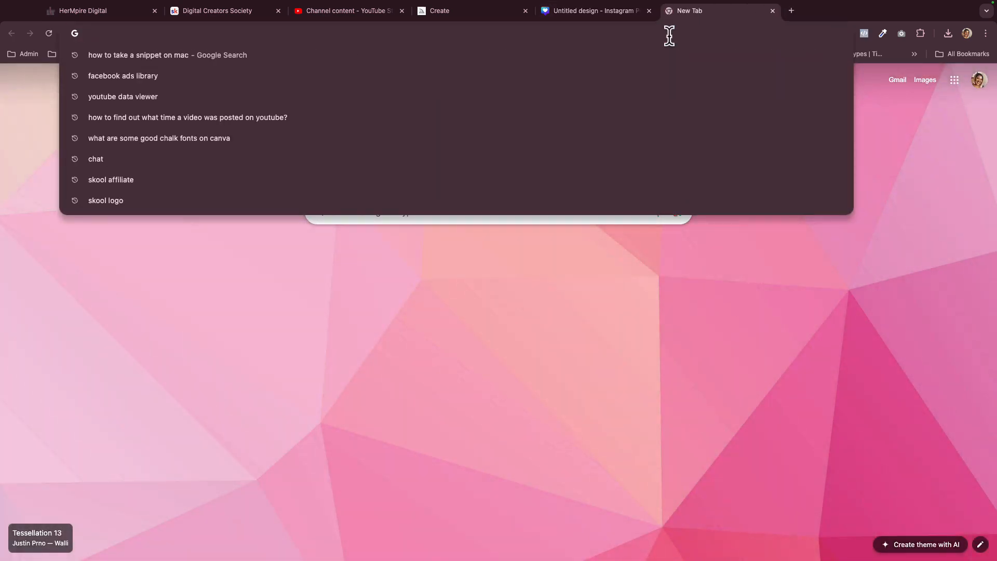
pyautogui.write('foto')
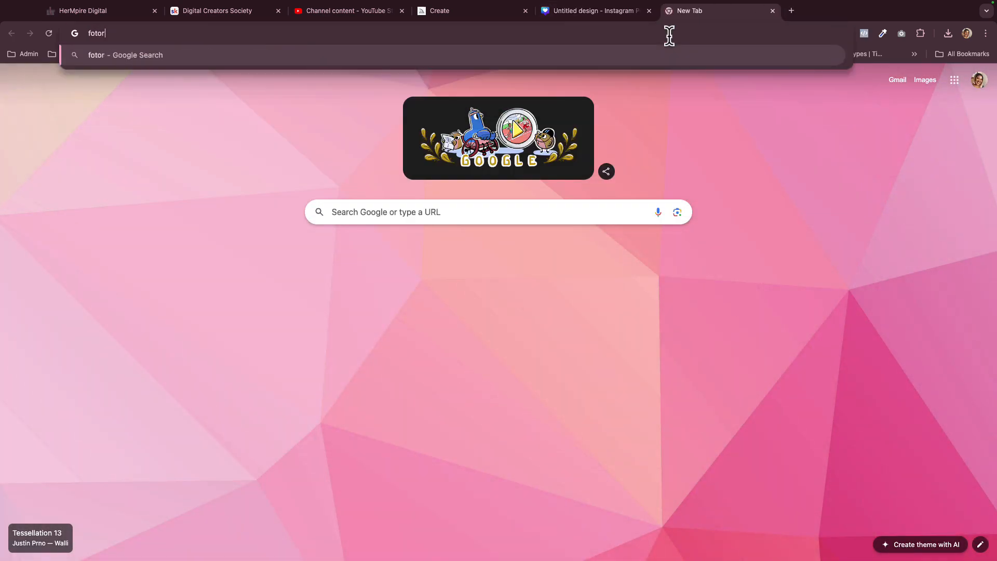
pyautogui.write('r')
pyautogui.press('Return')
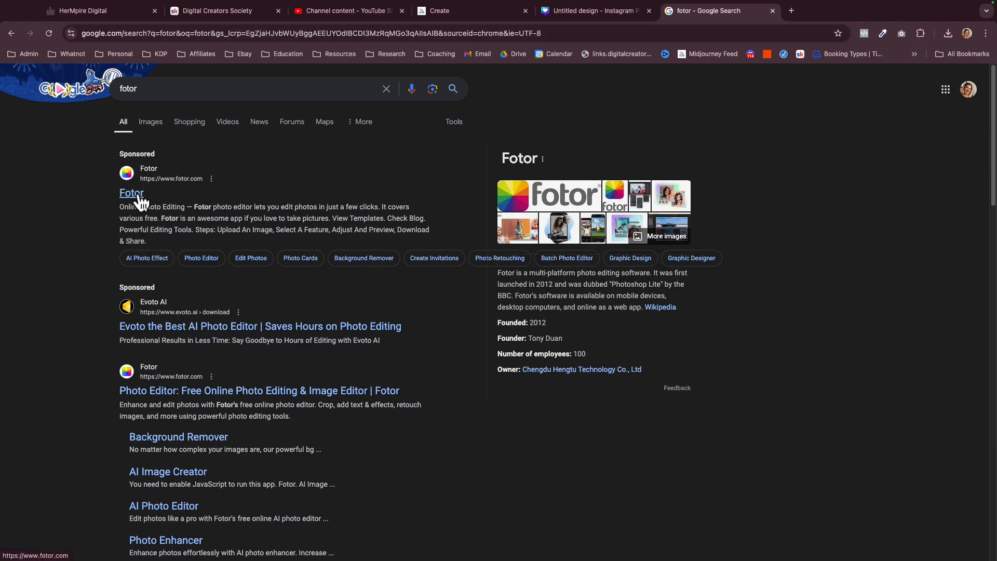
pyautogui.moveTo(217, 206); pyautogui.dragTo(318, 218)
pyautogui.scroll(-4, 291, 260)
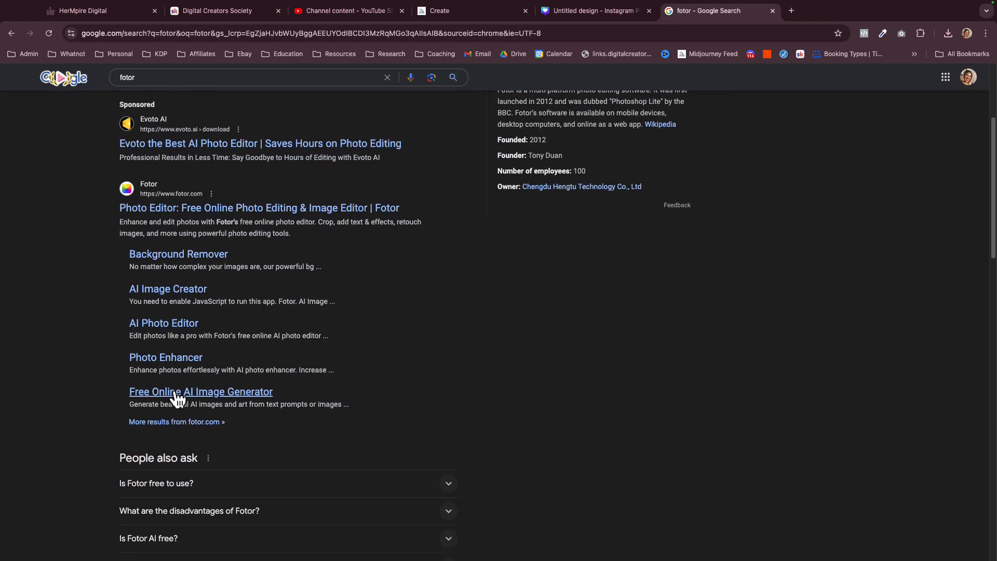
pyautogui.scroll(5, 201, 283)
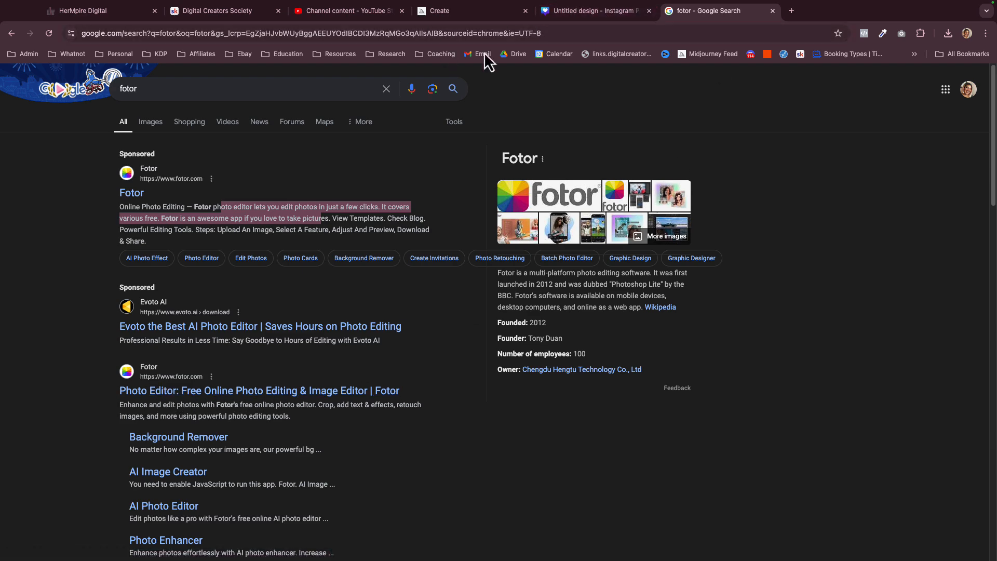
# Step: Return to the Canva design and move the plant image flush into the page's upper-left corner
pyautogui.click(575, 12)
pyautogui.moveTo(572, 266); pyautogui.dragTo(582, 300)
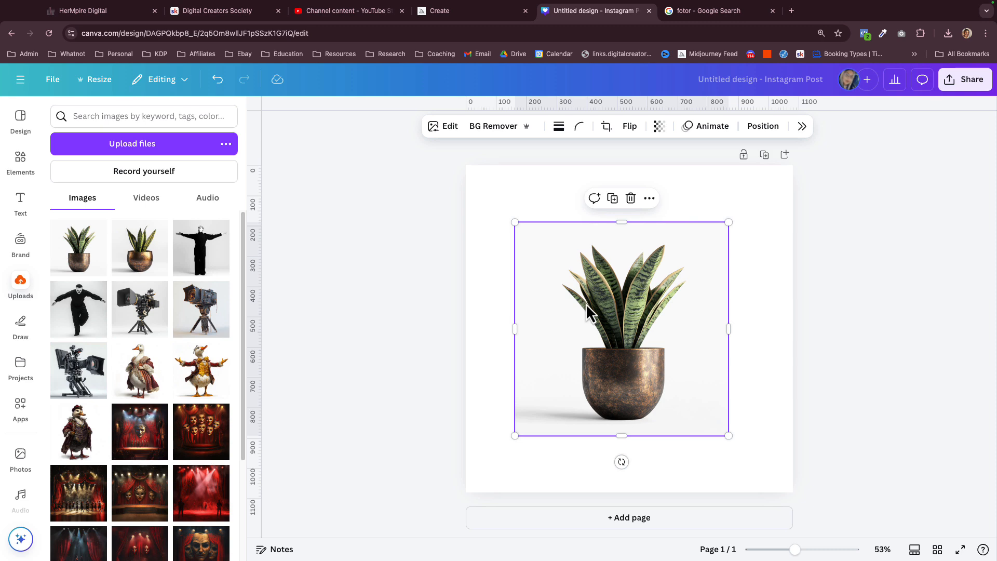
pyautogui.moveTo(625, 315); pyautogui.dragTo(566, 283)
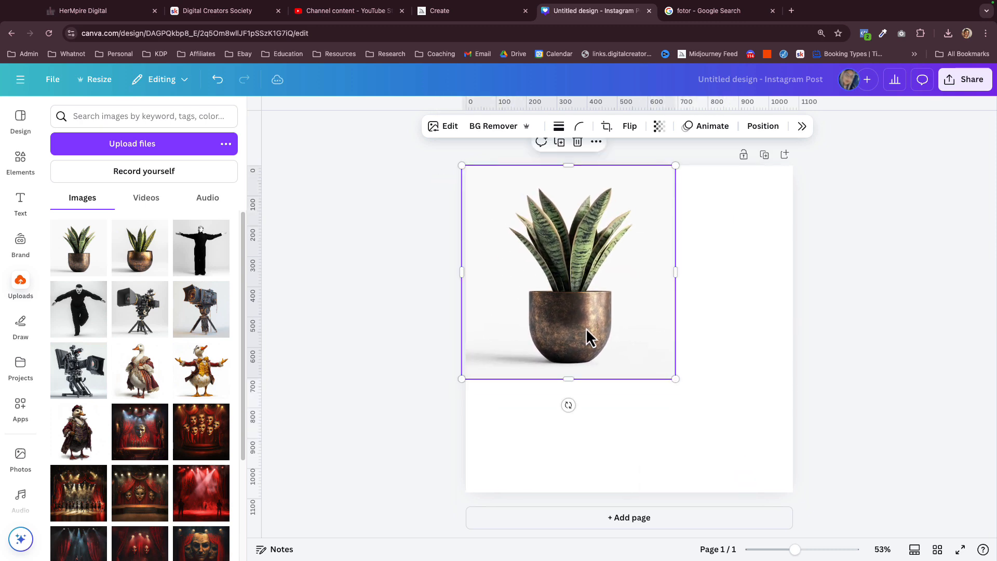
pyautogui.moveTo(613, 352); pyautogui.dragTo(618, 351)
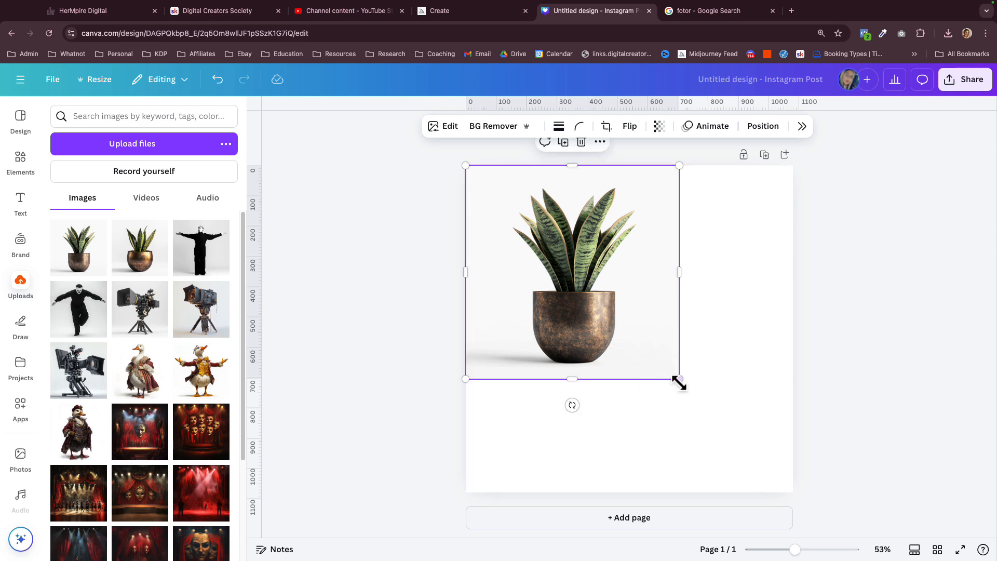
# Step: Enlarge the plant image to fill the whole square page and remove its background
pyautogui.moveTo(678, 380); pyautogui.dragTo(793, 499)
pyautogui.click(858, 428)
pyautogui.click(636, 394)
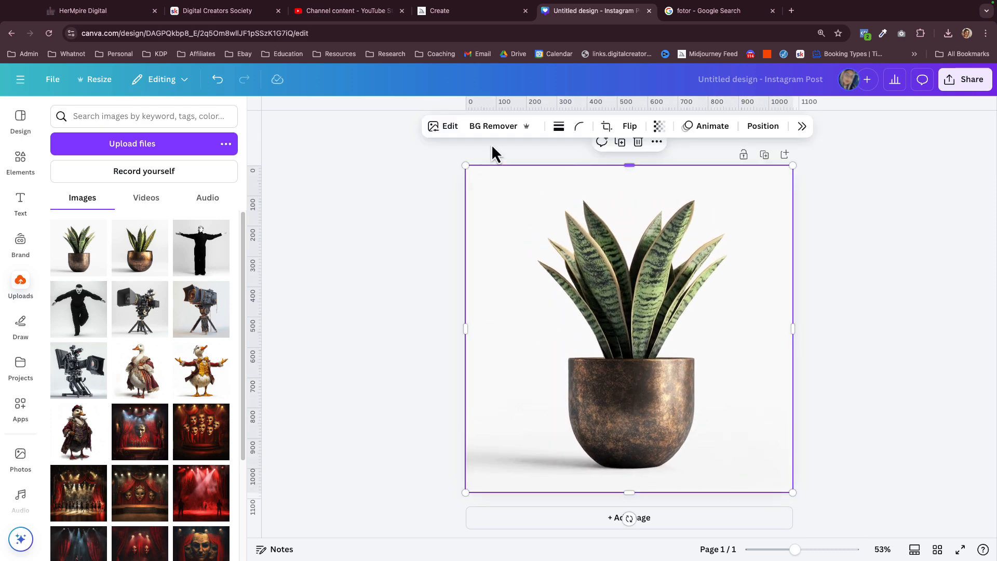
pyautogui.click(493, 127)
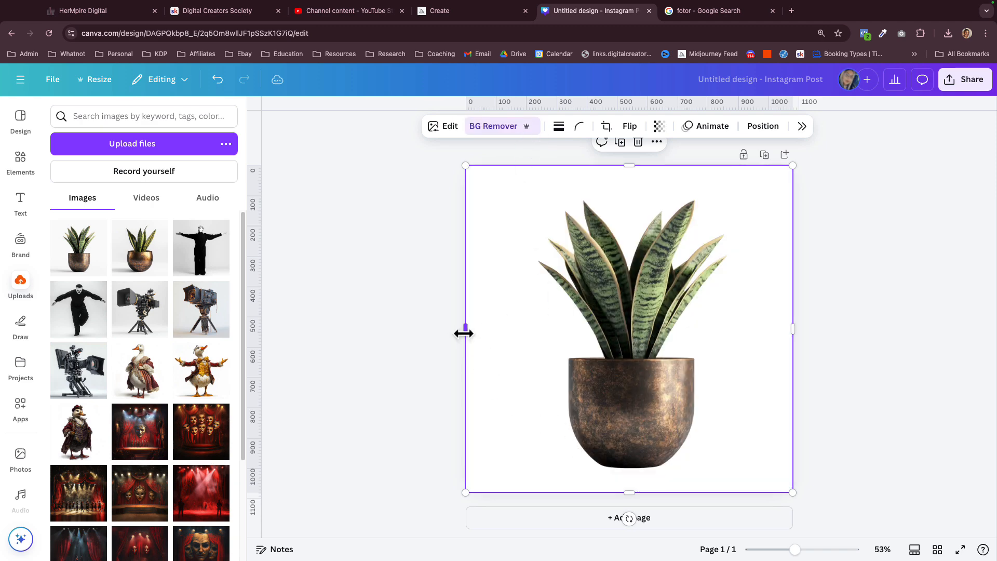
# Step: Crop all four sides of the image closer to the plant, to about 703 by 956
pyautogui.moveTo(464, 333); pyautogui.dragTo(523, 343)
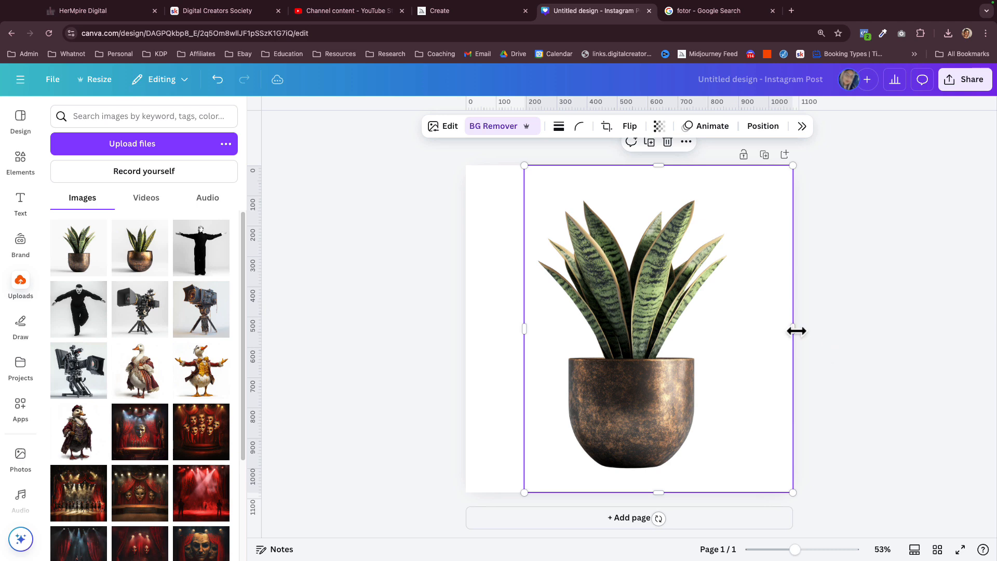
pyautogui.moveTo(794, 330); pyautogui.dragTo(738, 333)
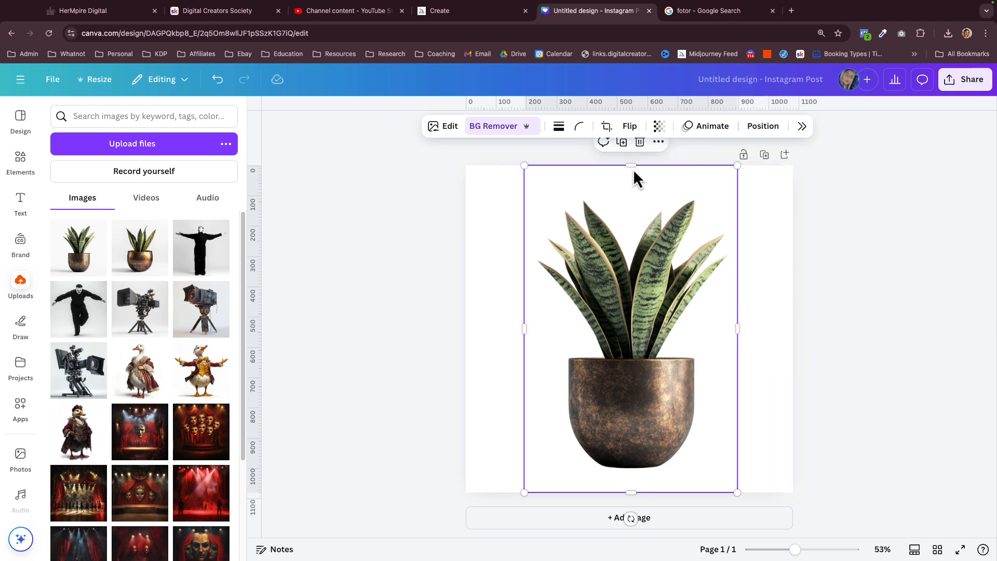
pyautogui.moveTo(634, 172); pyautogui.dragTo(632, 190)
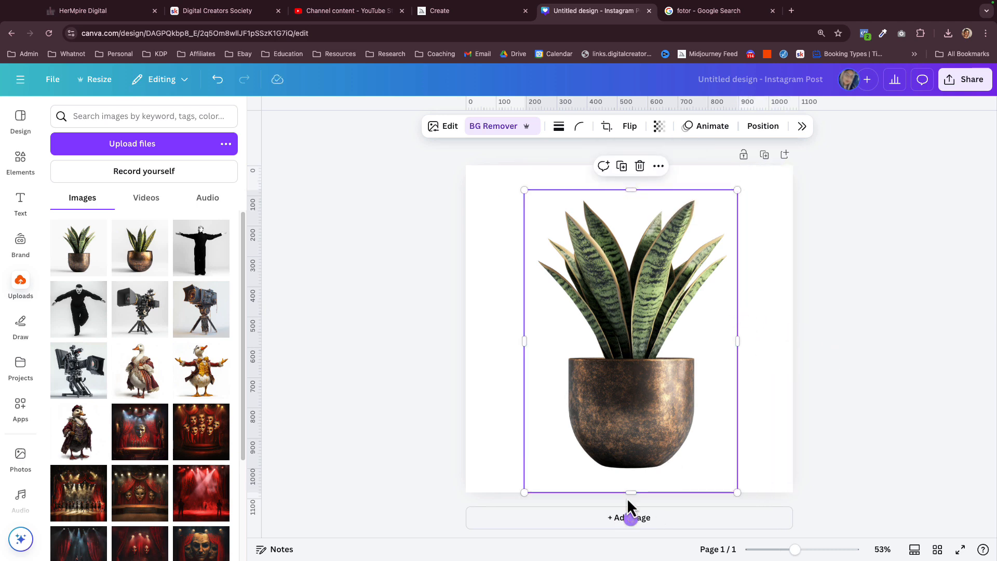
pyautogui.moveTo(629, 492); pyautogui.dragTo(630, 479)
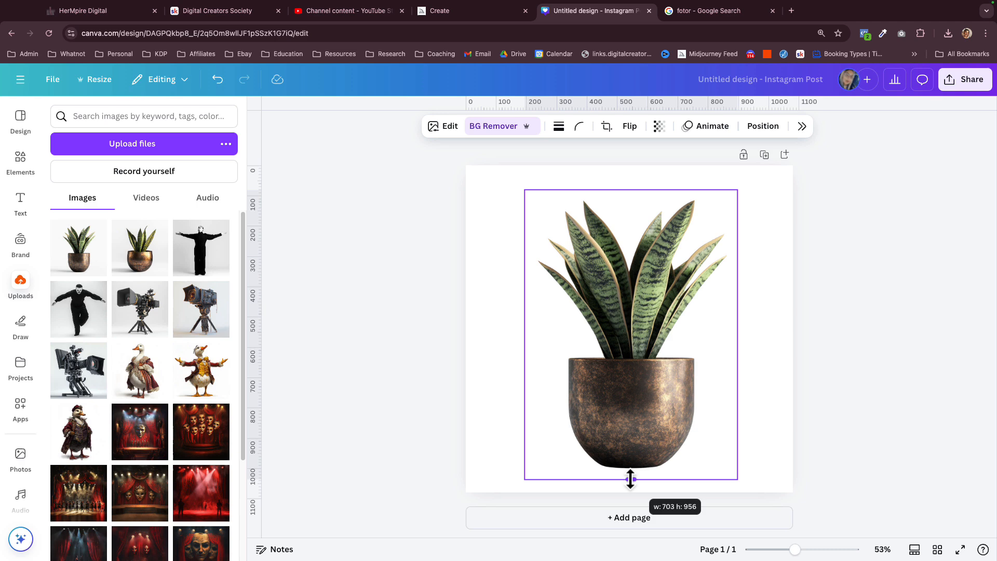
pyautogui.click(760, 442)
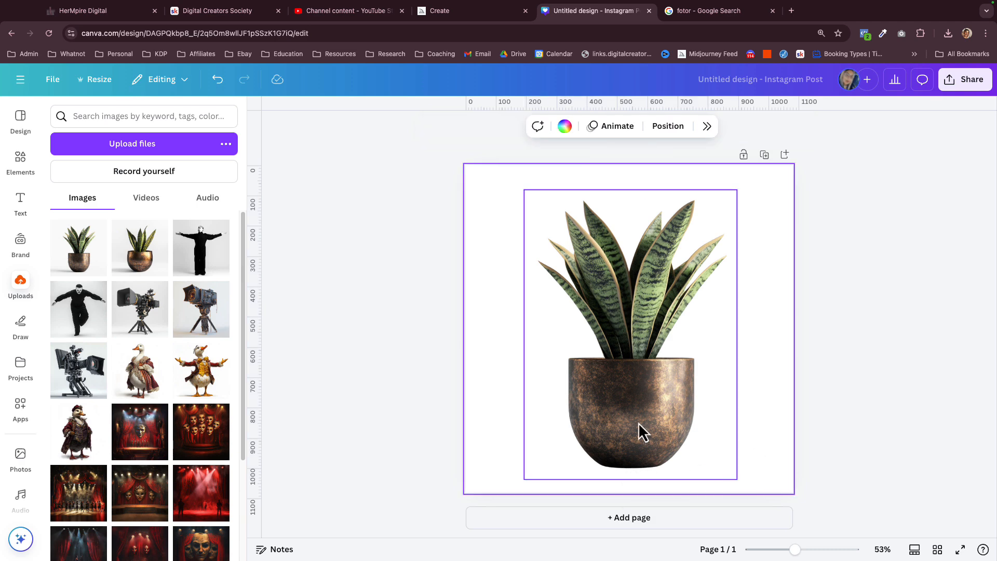
# Step: Try the Backdrop shadow effect on the plant image and set the shadow back to None
pyautogui.click(642, 385)
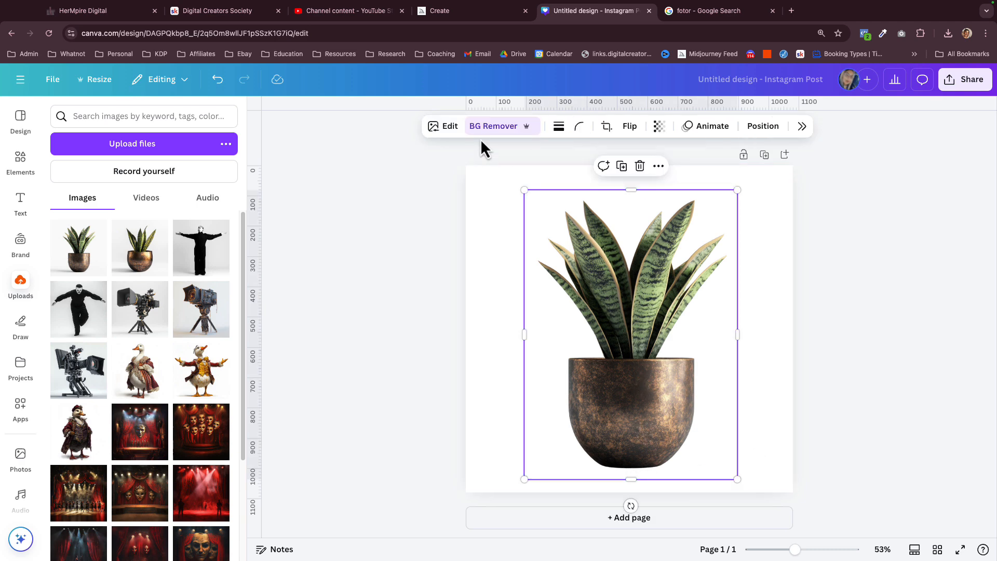
pyautogui.click(443, 126)
pyautogui.click(844, 421)
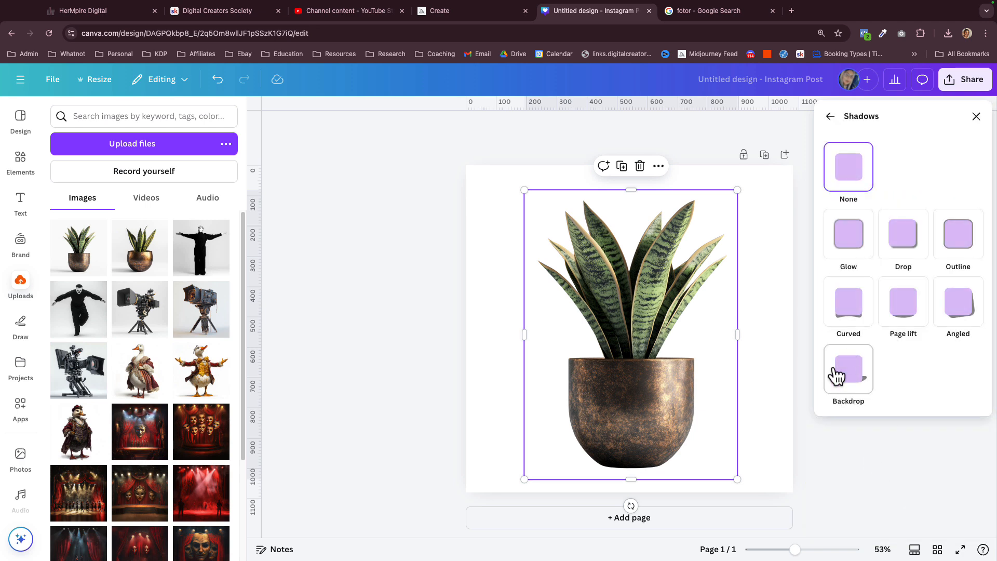
pyautogui.click(862, 384)
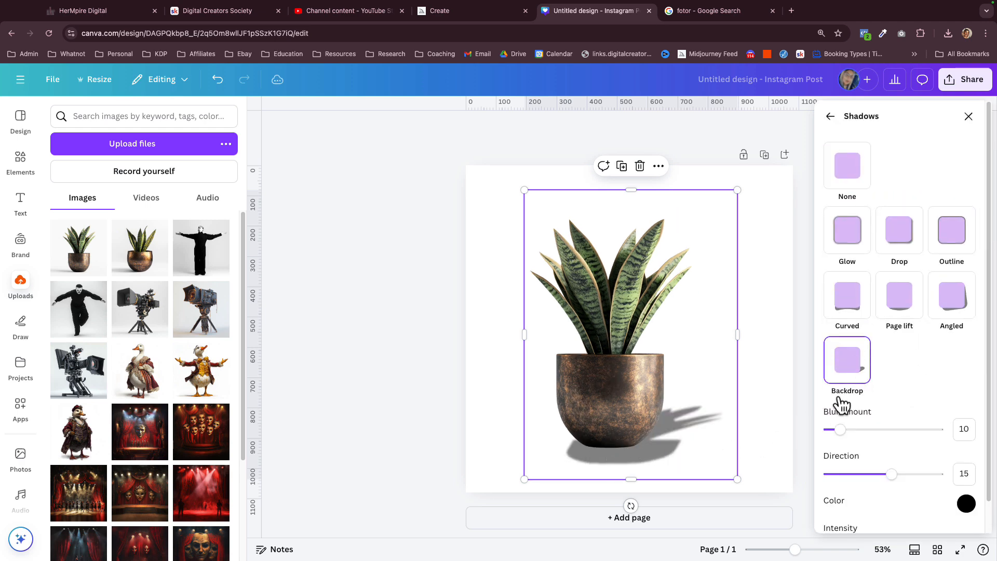
pyautogui.click(856, 200)
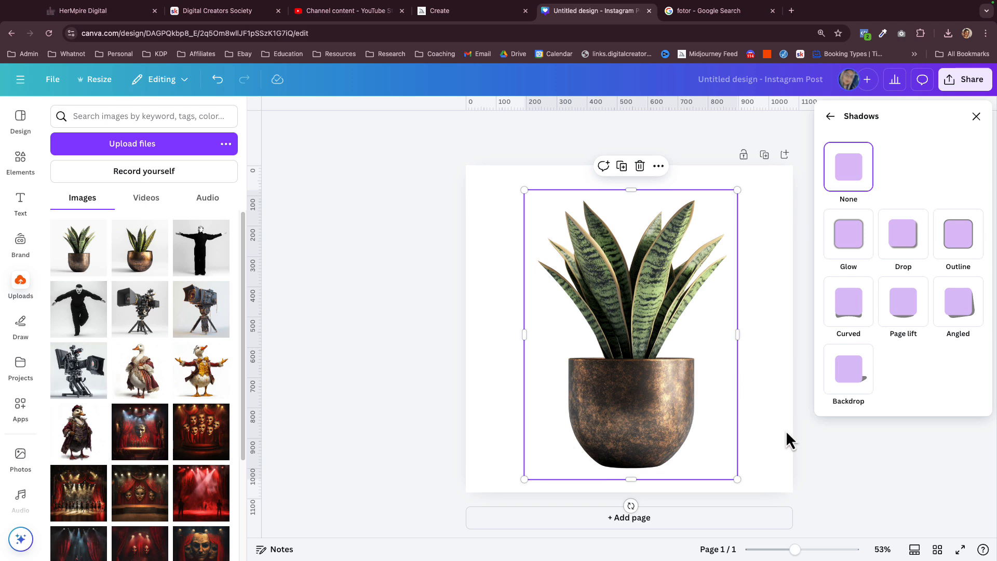
pyautogui.click(831, 117)
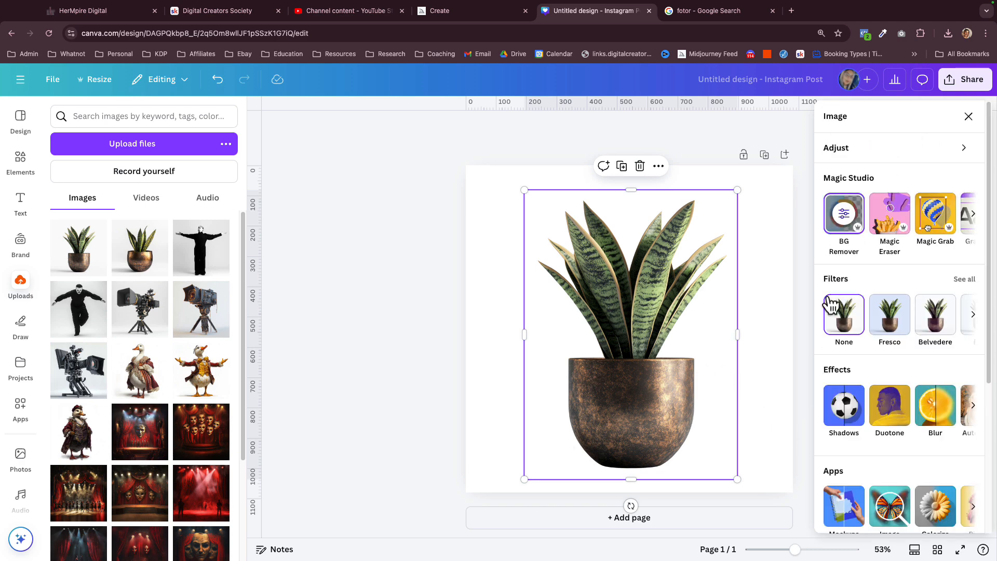
# Step: Move the plant image slightly higher and centre it horizontally, with an identical copy stacked exactly over it
pyautogui.click(811, 335)
pyautogui.moveTo(635, 405); pyautogui.dragTo(629, 388)
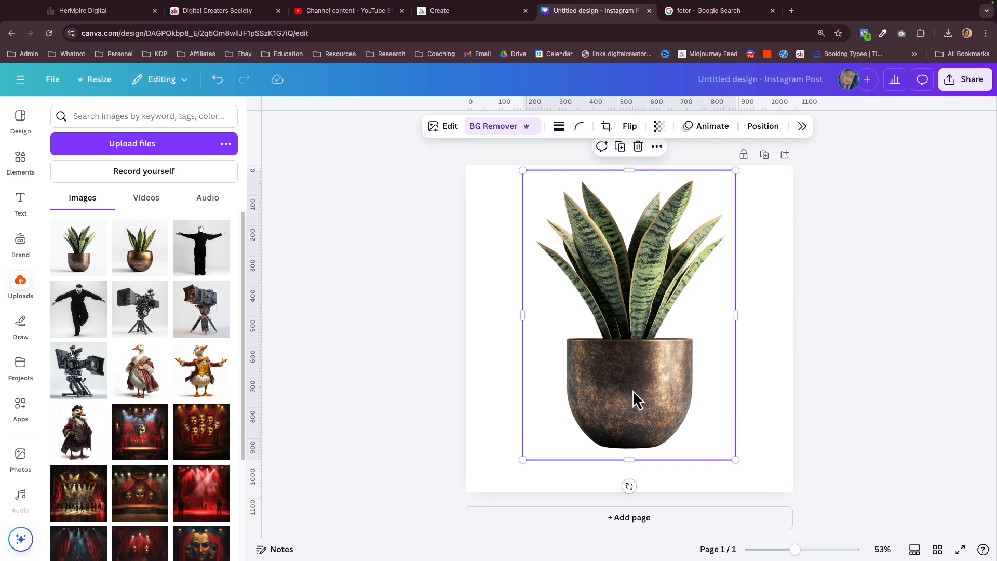
pyautogui.moveTo(632, 399)
pyautogui.mouseDown()
pyautogui.moveTo(585, 407)
pyautogui.moveTo(632, 390)
pyautogui.mouseUp()
# Step: Adjust the rear plant copy to brightness -100, blacks 100 and saturation -100
pyautogui.click(433, 126)
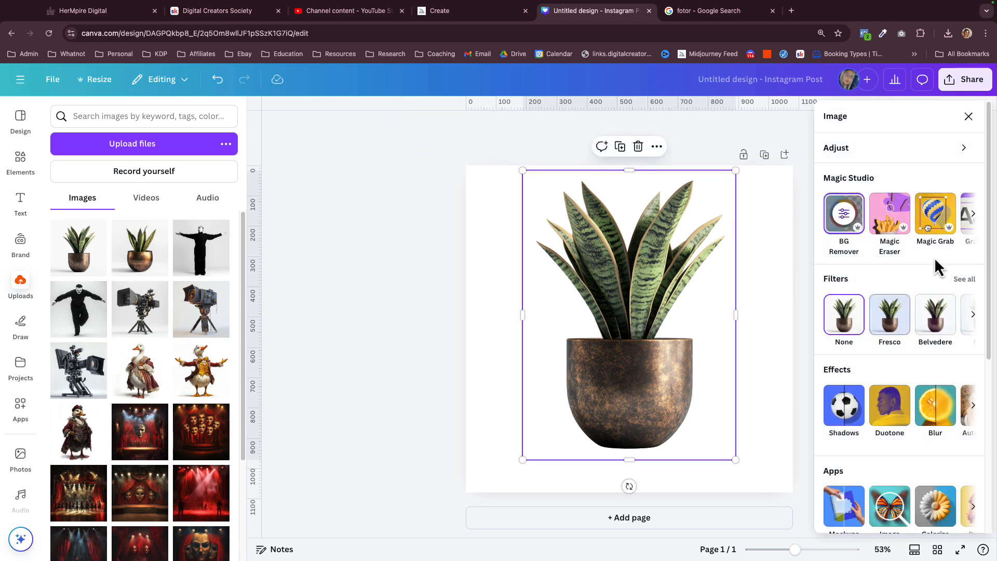
pyautogui.click(873, 152)
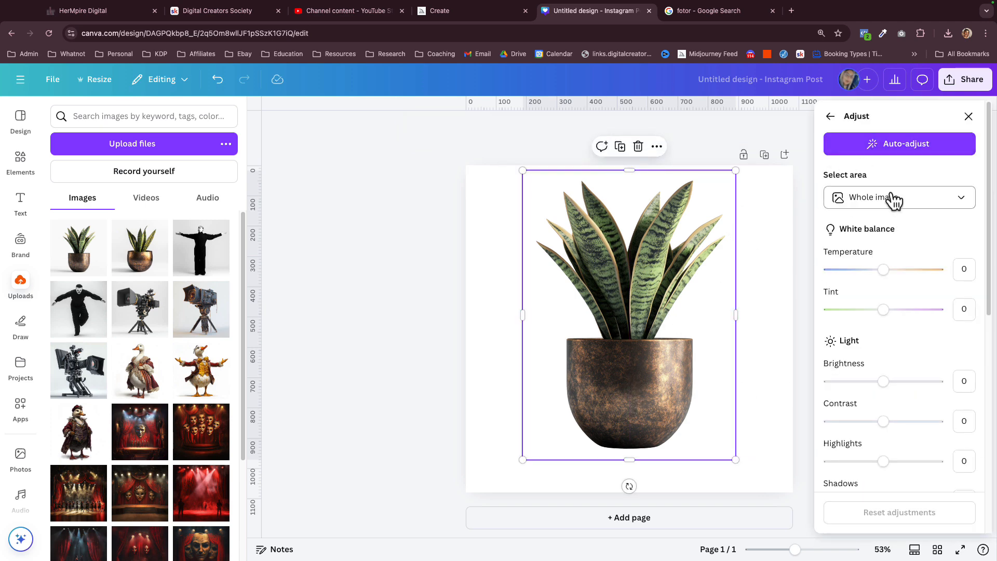
pyautogui.moveTo(883, 381); pyautogui.dragTo(827, 382)
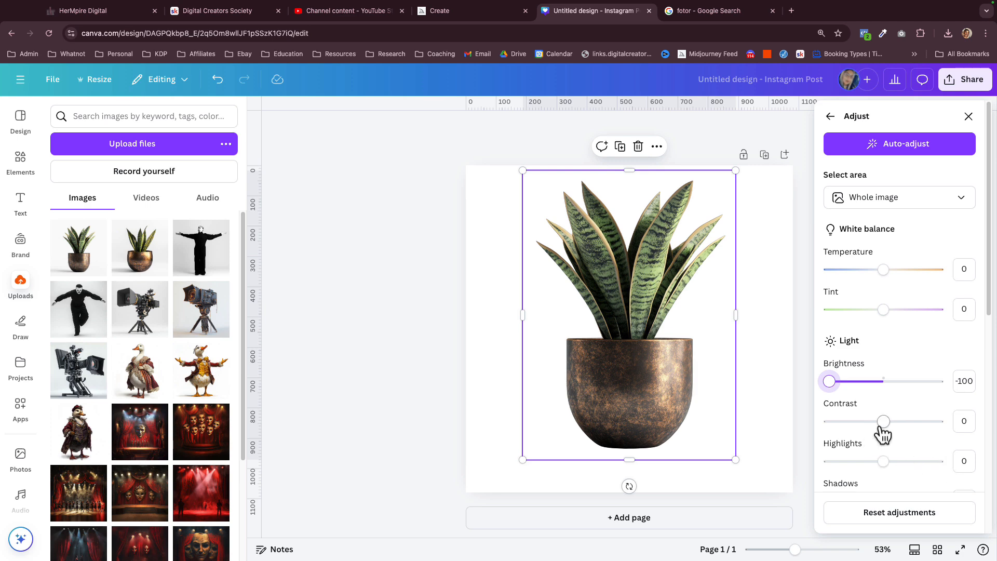
pyautogui.scroll(-2, 886, 470)
pyautogui.scroll(-2, 889, 429)
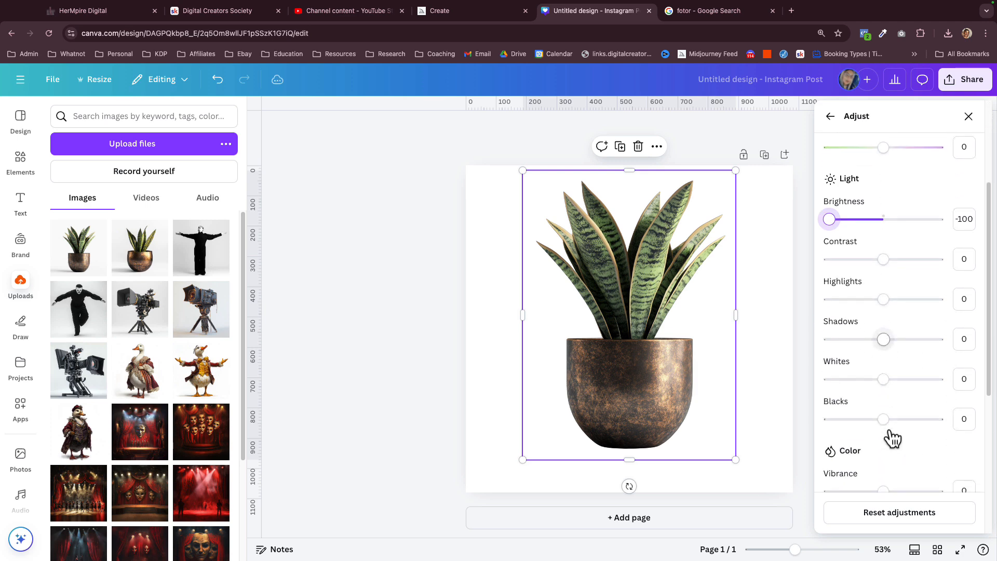
pyautogui.moveTo(887, 425); pyautogui.dragTo(971, 424)
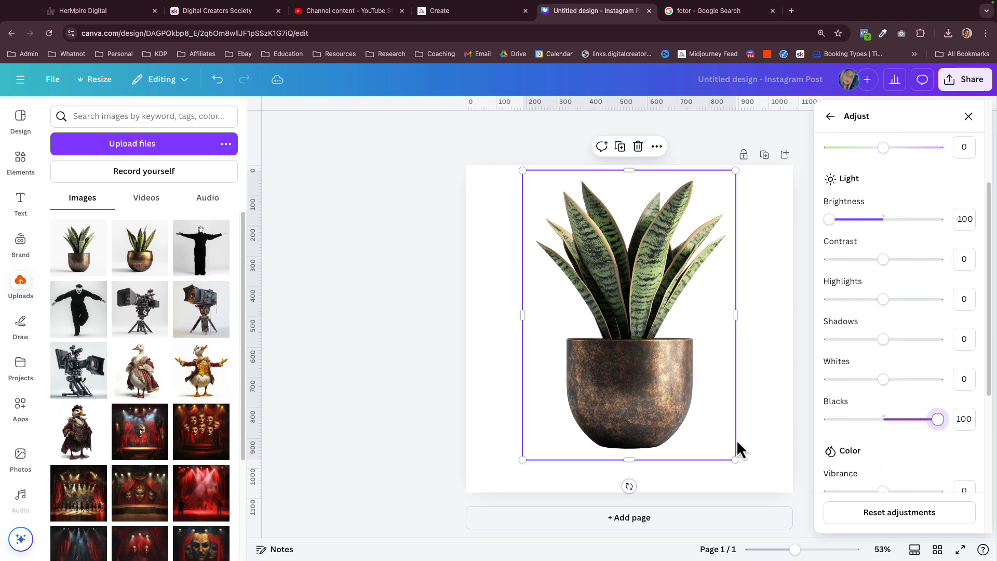
pyautogui.scroll(-6, 883, 462)
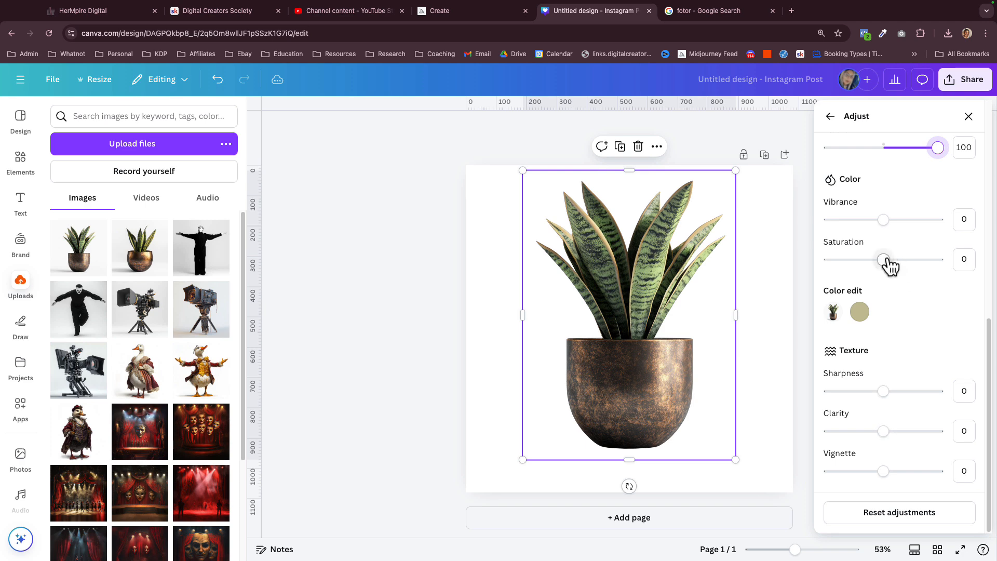
pyautogui.moveTo(884, 259); pyautogui.dragTo(794, 263)
# Step: Separate the stacked plants by moving the coloured one to the right and the darkened copy to the left
pyautogui.moveTo(642, 388); pyautogui.dragTo(728, 409)
pyautogui.click(589, 396)
pyautogui.moveTo(589, 394); pyautogui.dragTo(567, 409)
# Step: Set the darkened plant's shadows to -100, contrast to 100 and highlights to -100
pyautogui.scroll(4, 890, 293)
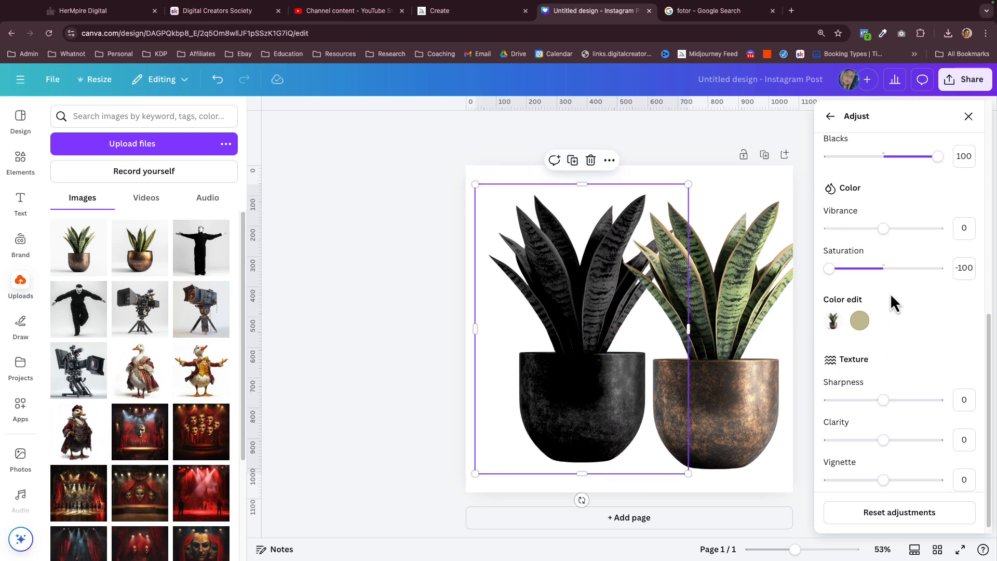
pyautogui.scroll(3, 875, 318)
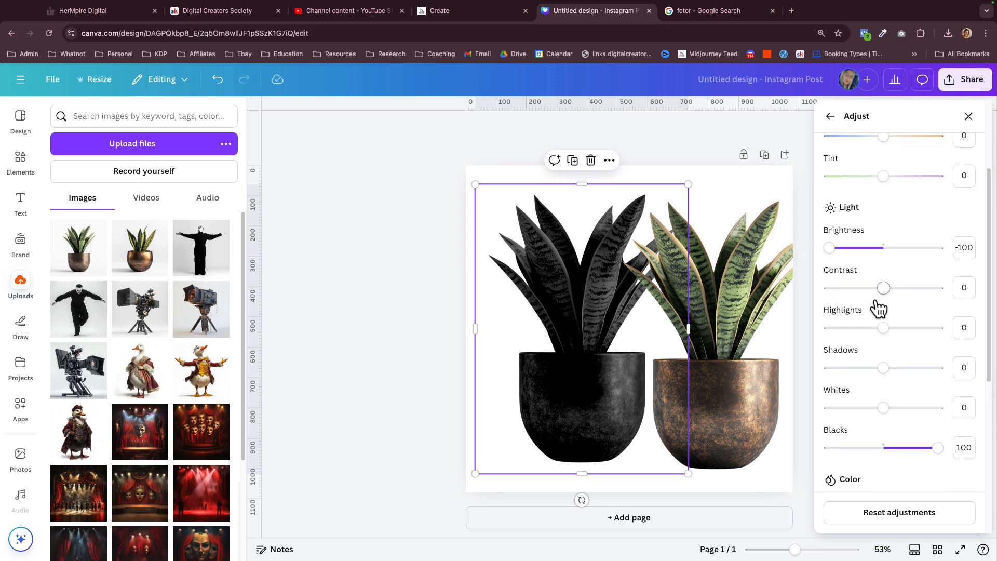
pyautogui.moveTo(884, 370); pyautogui.dragTo(792, 375)
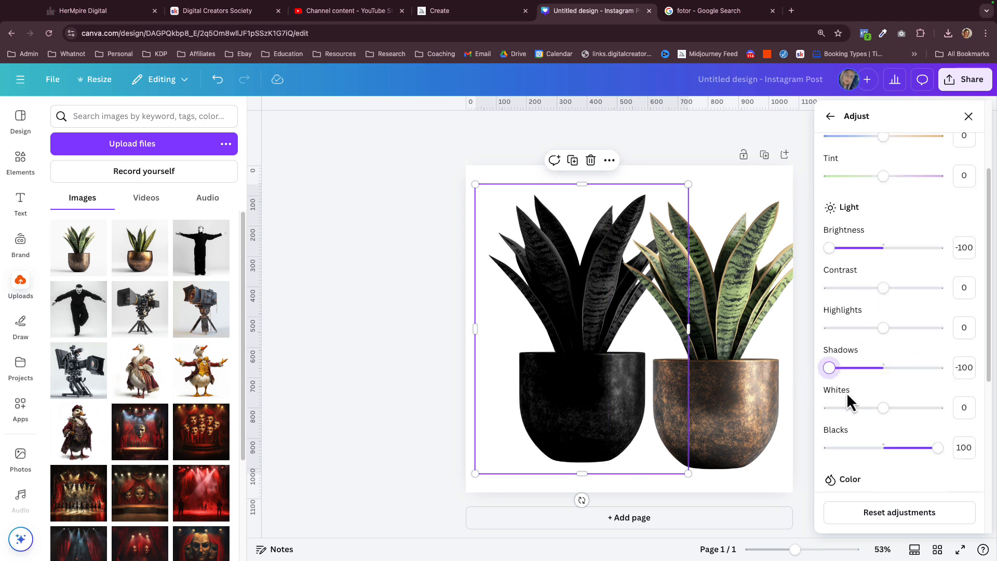
pyautogui.moveTo(882, 290); pyautogui.dragTo(994, 301)
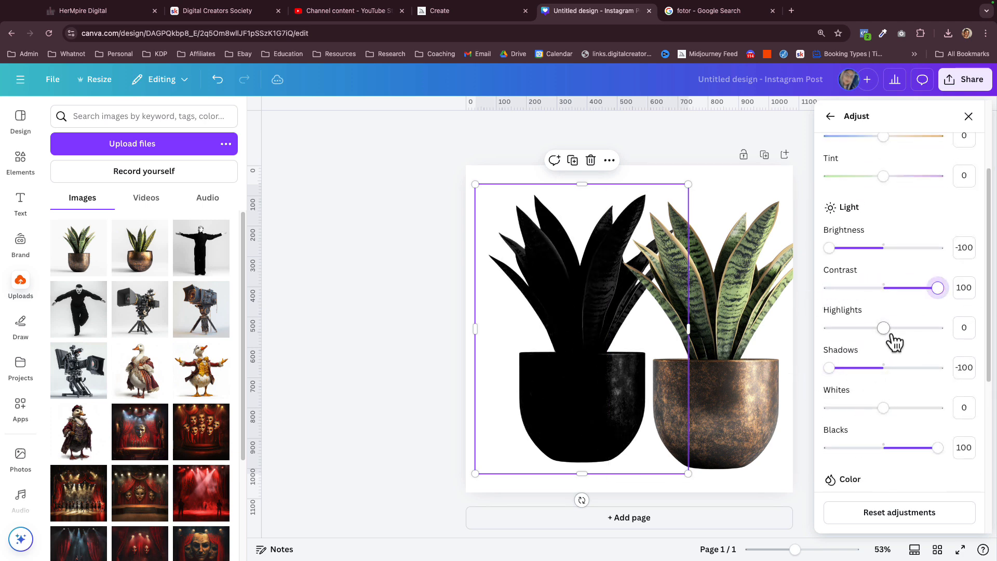
pyautogui.moveTo(883, 328); pyautogui.dragTo(797, 340)
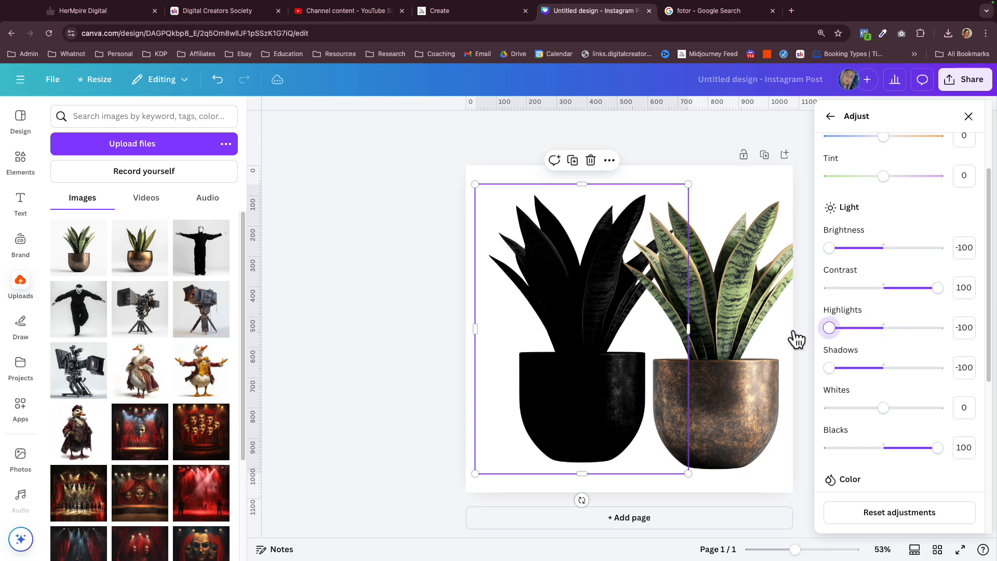
# Step: Set the darkened plant's temperature to -8 and whites to -100, and finish the image adjustments
pyautogui.scroll(3, 865, 262)
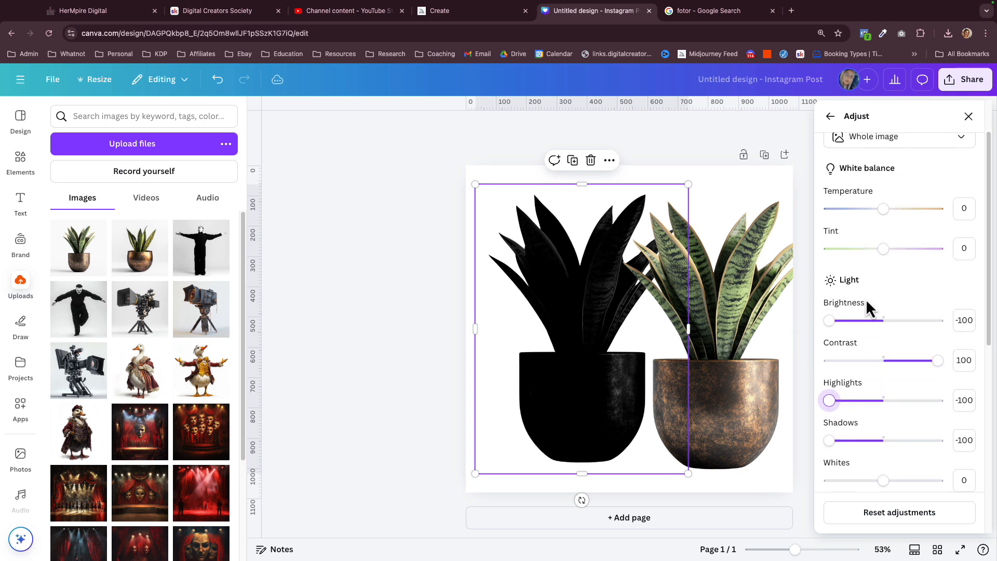
pyautogui.scroll(-3, 878, 271)
pyautogui.scroll(2, 885, 241)
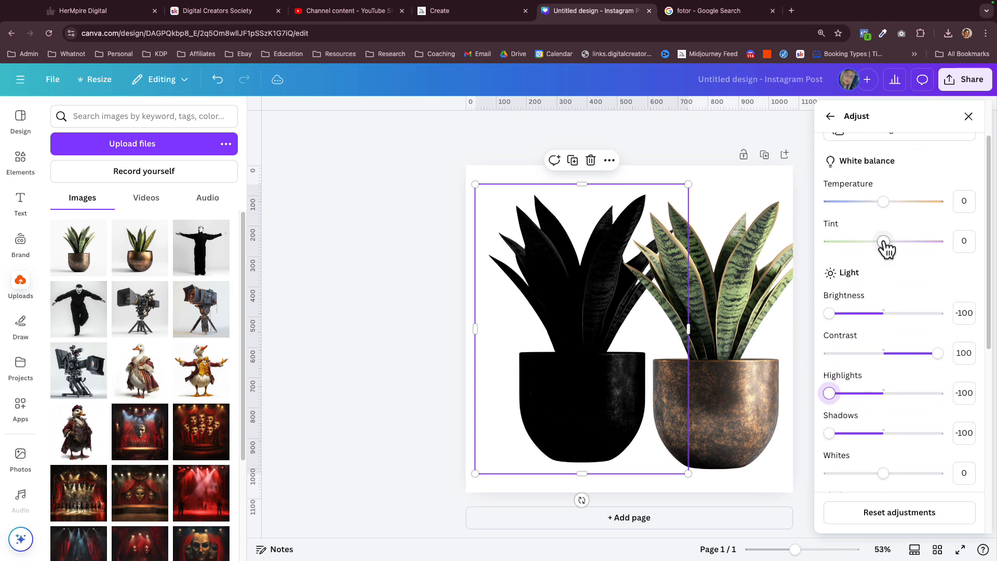
pyautogui.moveTo(883, 201); pyautogui.dragTo(883, 229)
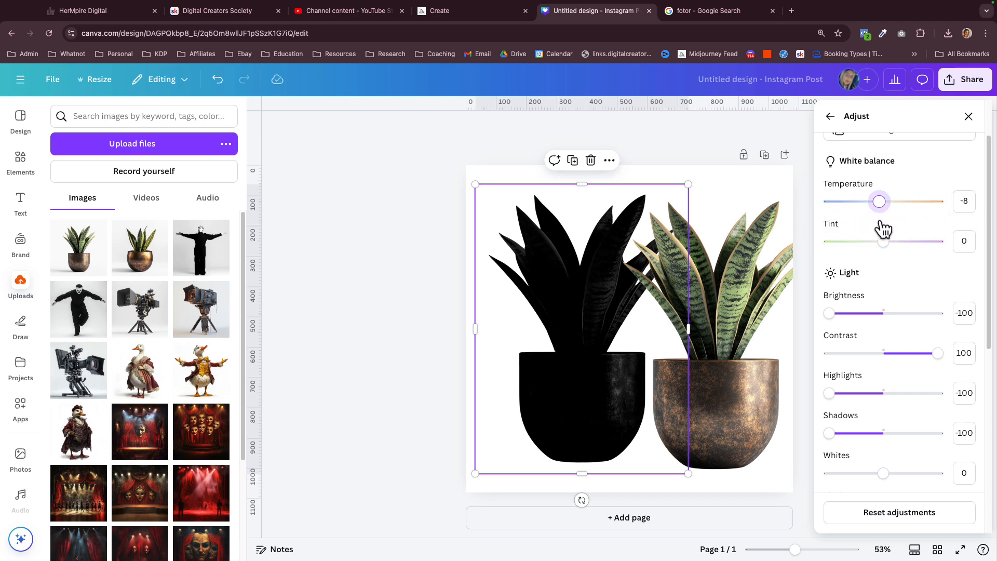
pyautogui.scroll(-3, 880, 311)
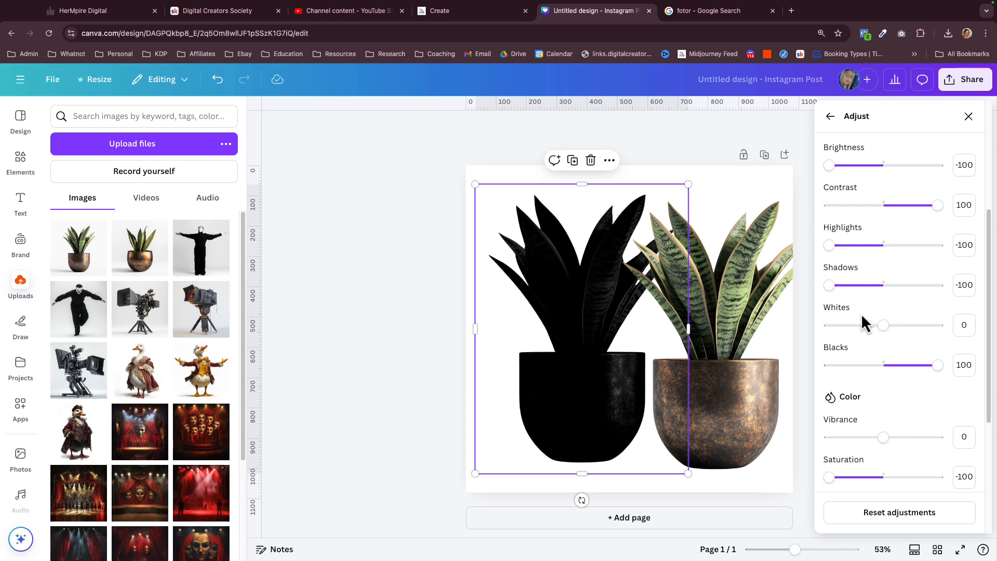
pyautogui.moveTo(883, 326); pyautogui.dragTo(803, 338)
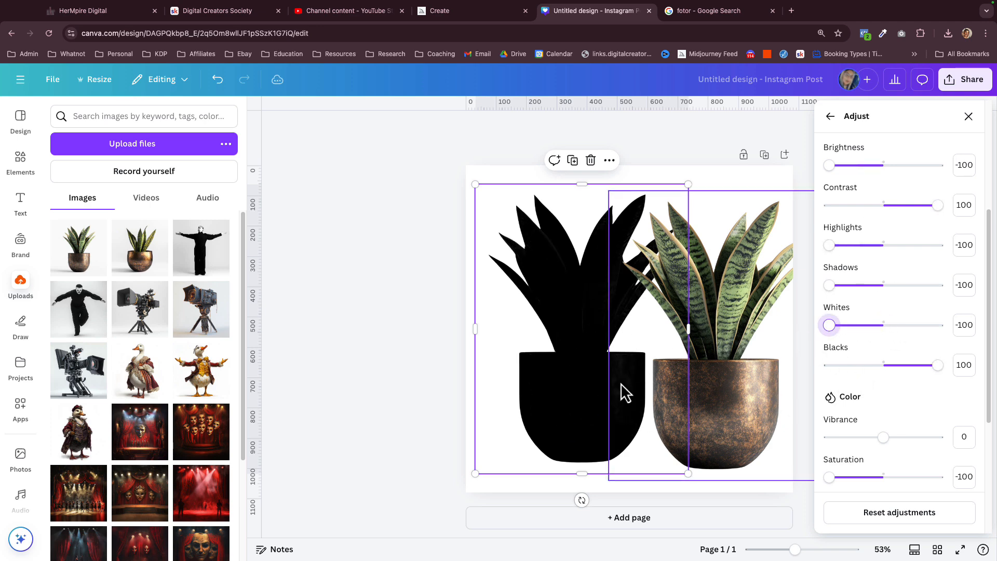
pyautogui.scroll(-4, 930, 397)
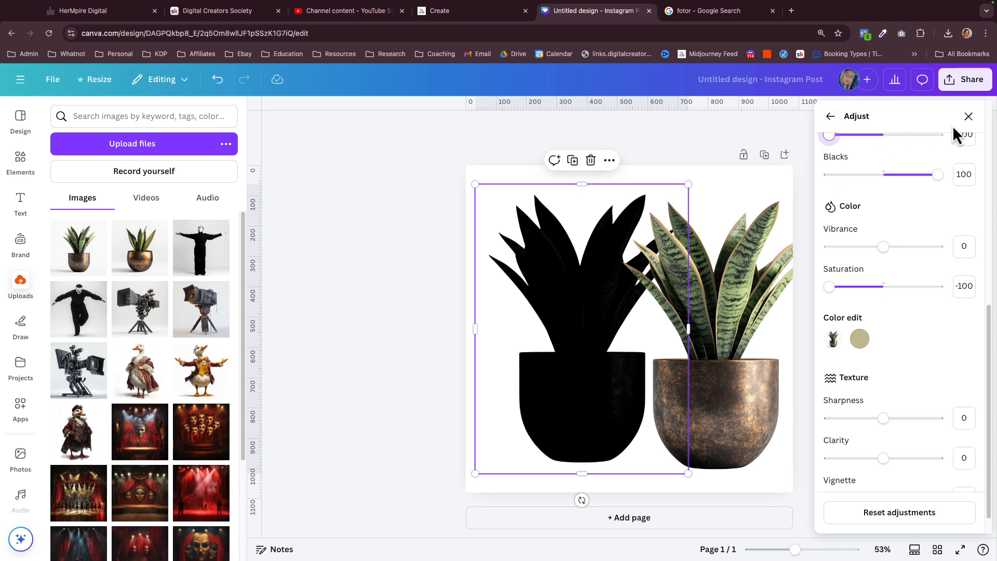
pyautogui.click(968, 116)
# Step: Line up the black silhouette level with the coloured plant, side by side, keeping the coloured plant within the page
pyautogui.moveTo(585, 389); pyautogui.dragTo(568, 395)
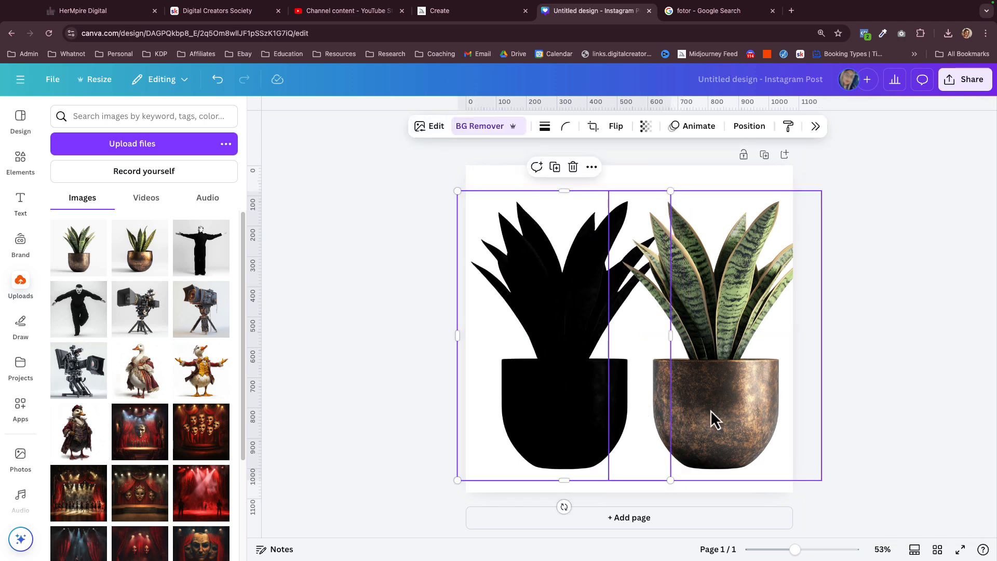
pyautogui.moveTo(712, 416)
pyautogui.mouseDown()
pyautogui.moveTo(685, 410)
pyautogui.moveTo(694, 409)
pyautogui.mouseUp()
# Step: Apply the Drop shadow effect to the black plant silhouette
pyautogui.click(593, 416)
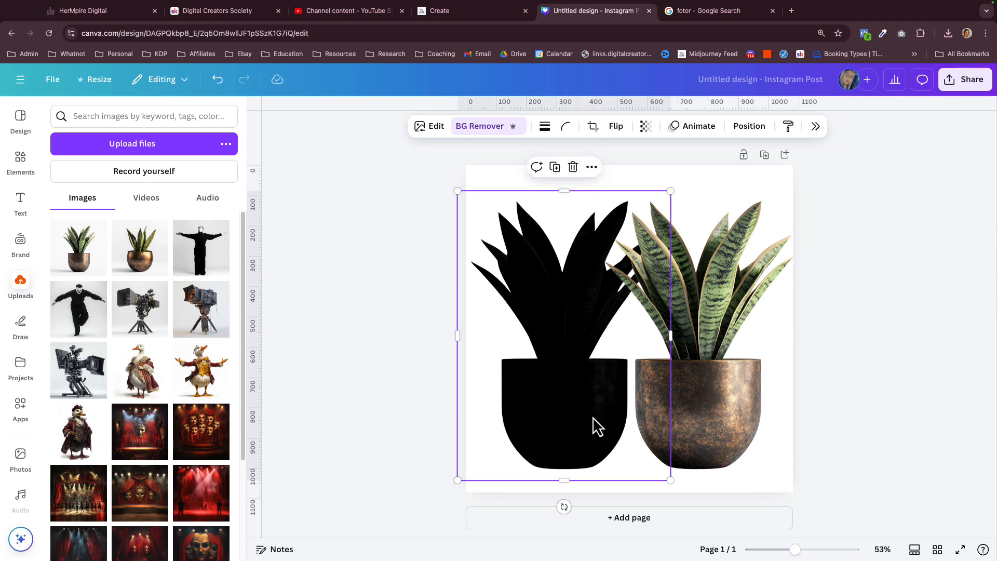
pyautogui.click(430, 130)
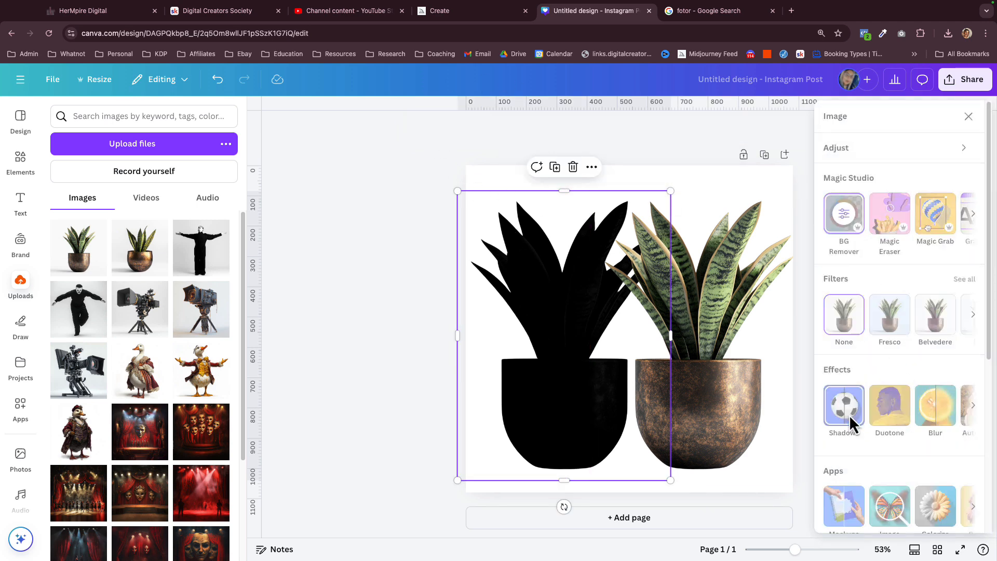
pyautogui.click(846, 408)
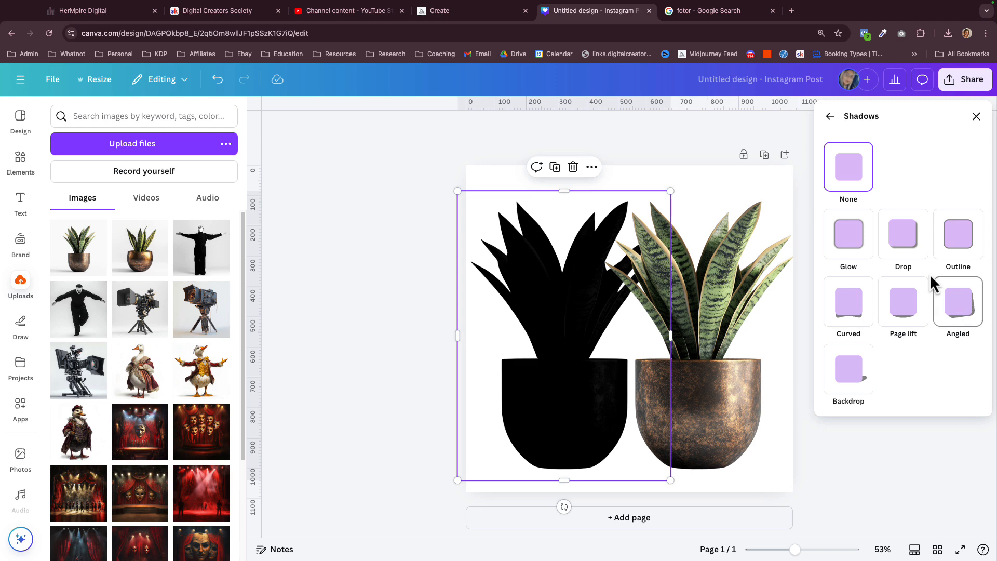
pyautogui.click(904, 239)
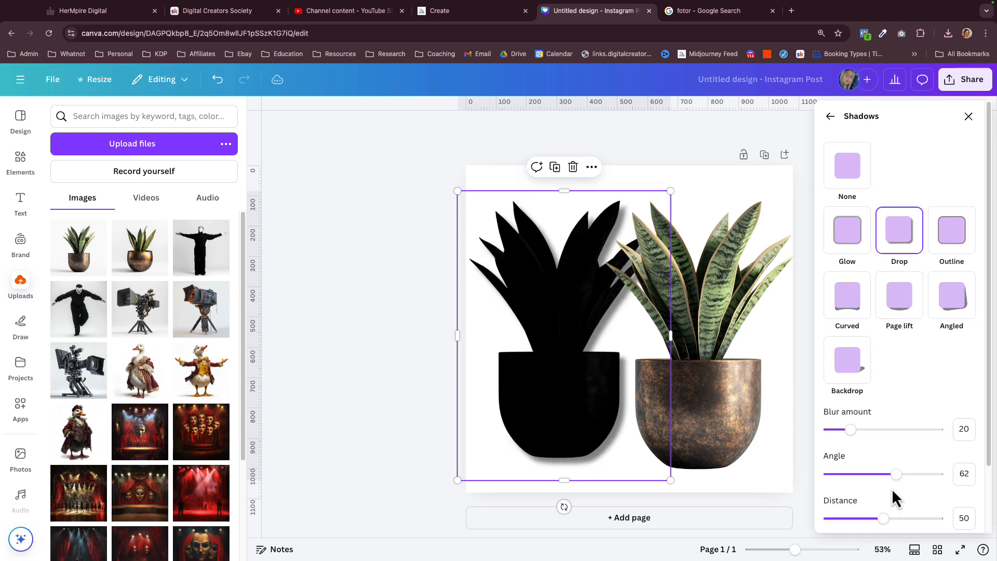
# Step: Set the silhouette's drop shadow angle to 51 and crop the silhouette down to the lower part of its pot
pyautogui.moveTo(896, 478)
pyautogui.mouseDown()
pyautogui.moveTo(883, 478)
pyautogui.moveTo(888, 485)
pyautogui.mouseUp()
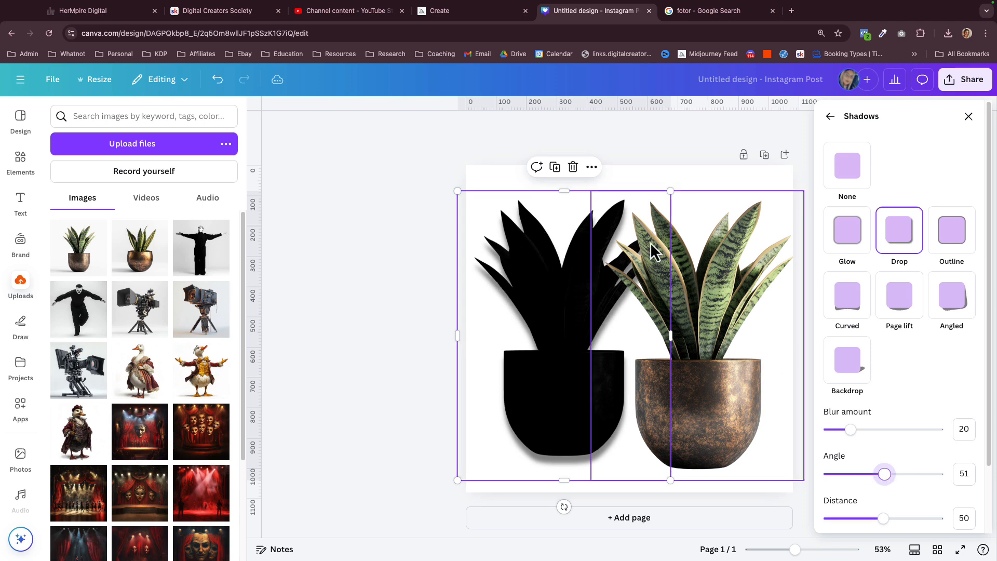
pyautogui.moveTo(565, 190); pyautogui.dragTo(573, 389)
pyautogui.click(538, 314)
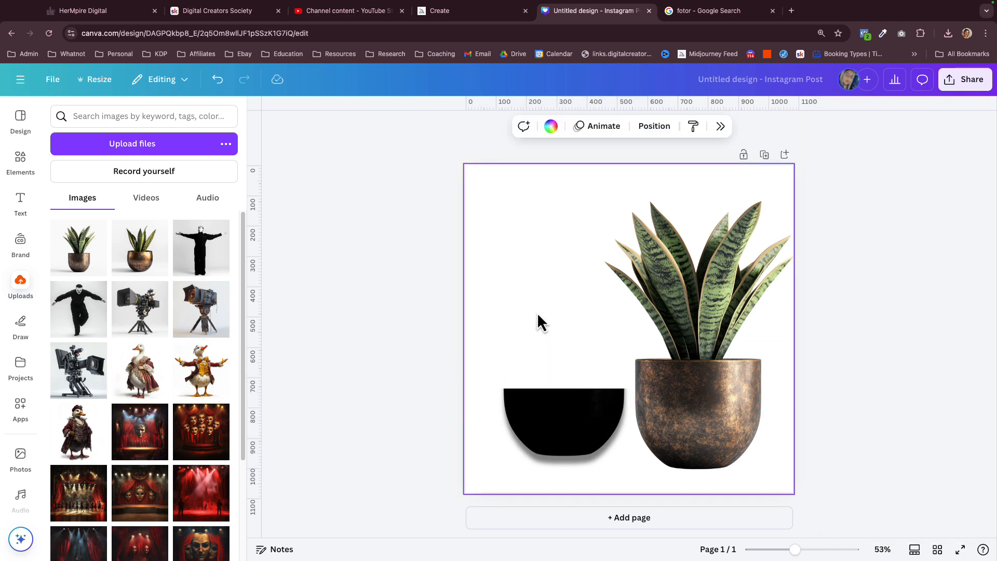
pyautogui.moveTo(564, 427); pyautogui.dragTo(589, 406)
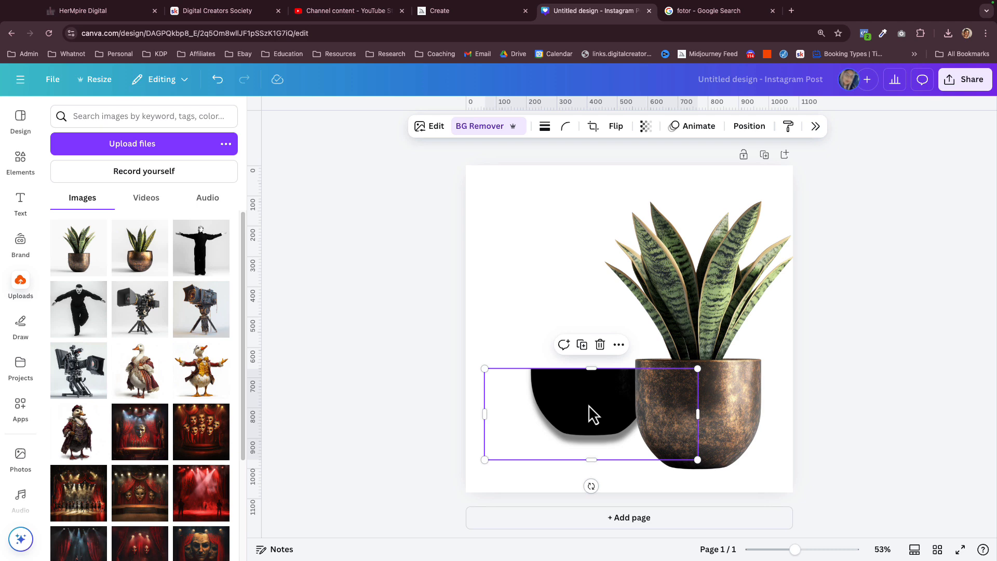
# Step: Set the black pot base's drop shadow blur amount to 91 and its distance to 39
pyautogui.click(435, 129)
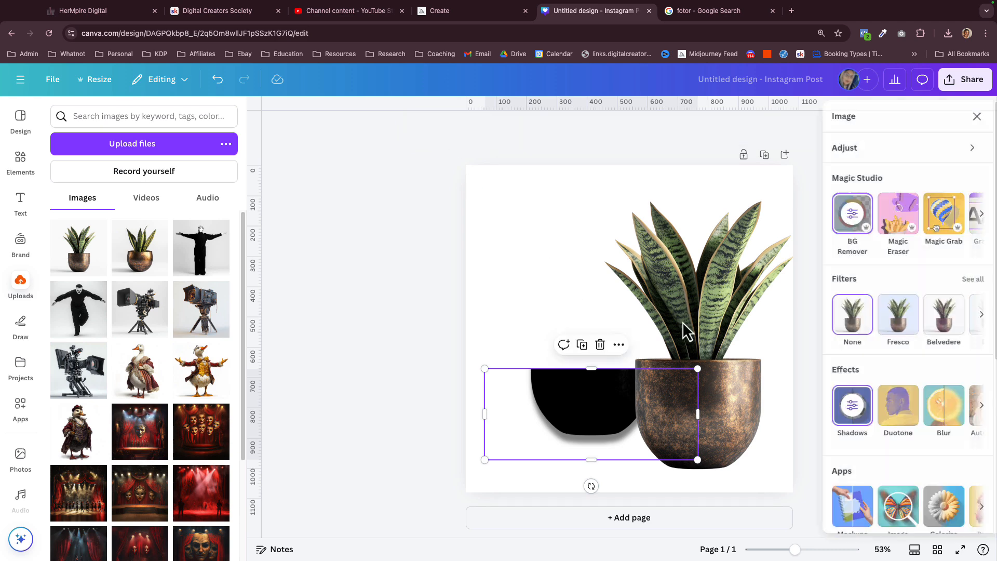
pyautogui.click(855, 409)
pyautogui.moveTo(859, 436); pyautogui.dragTo(931, 435)
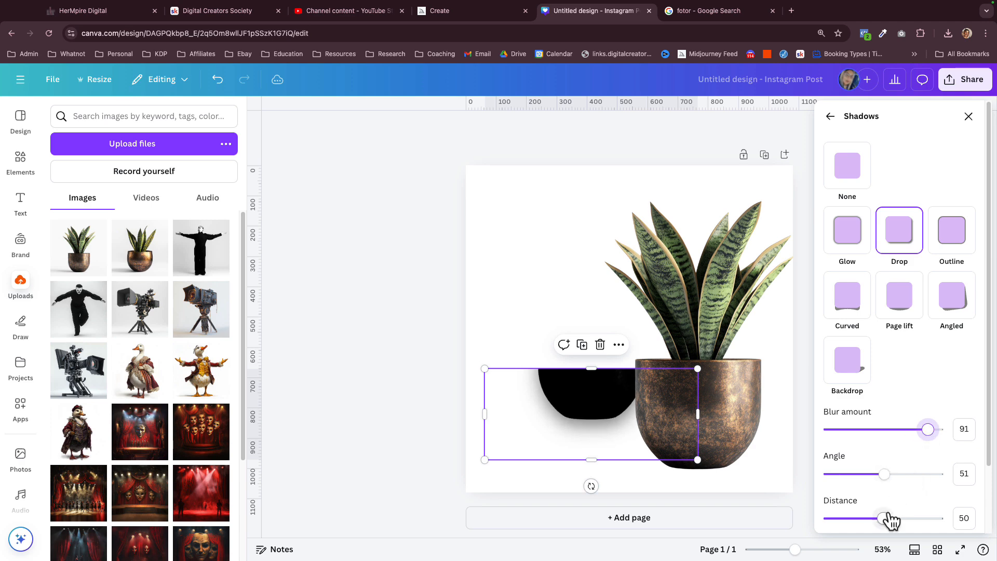
pyautogui.moveTo(884, 518); pyautogui.dragTo(877, 522)
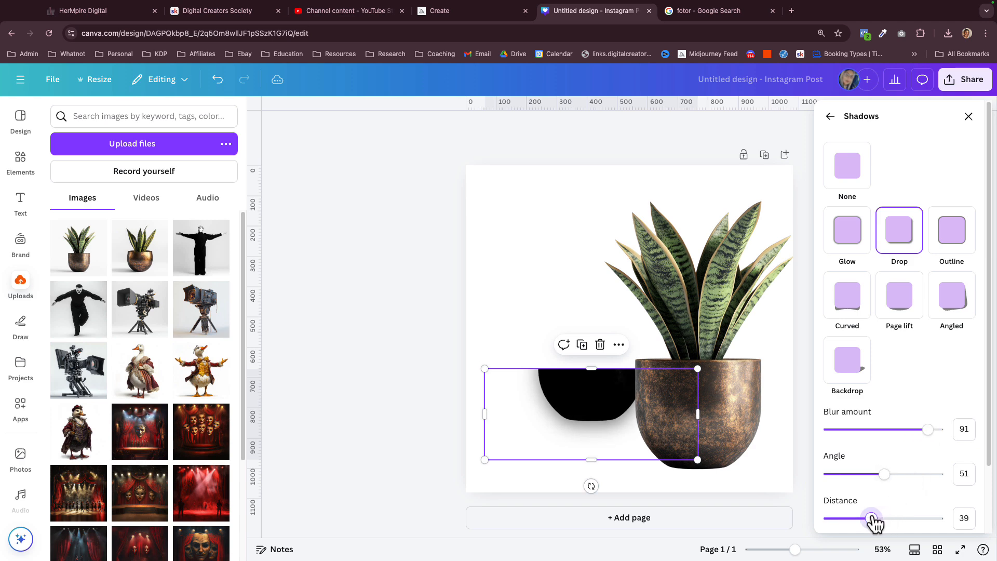
# Step: Place the coloured plant over the black pot base so only the soft shadow shows beneath it
pyautogui.click(777, 451)
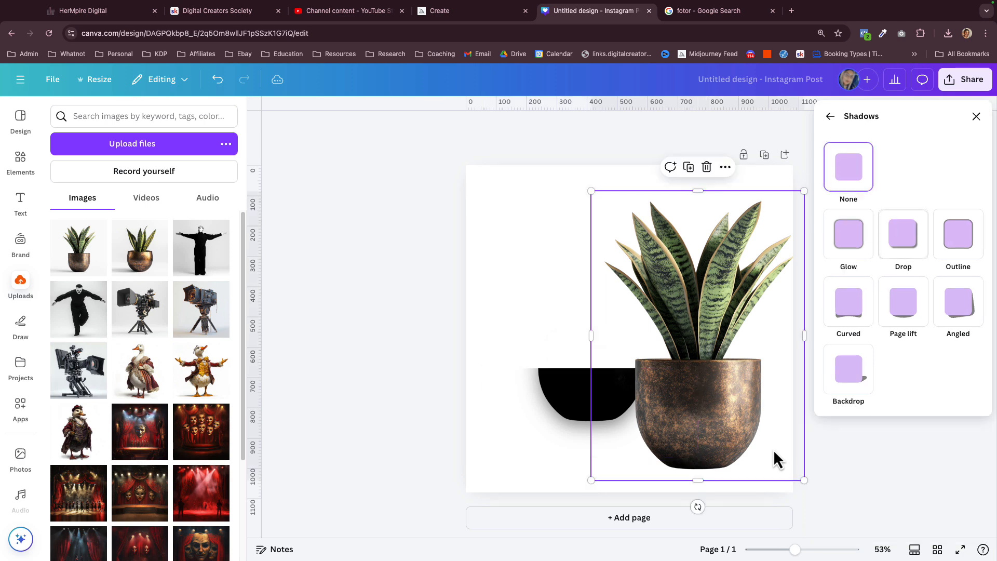
pyautogui.moveTo(723, 429); pyautogui.dragTo(616, 372)
pyautogui.click(407, 389)
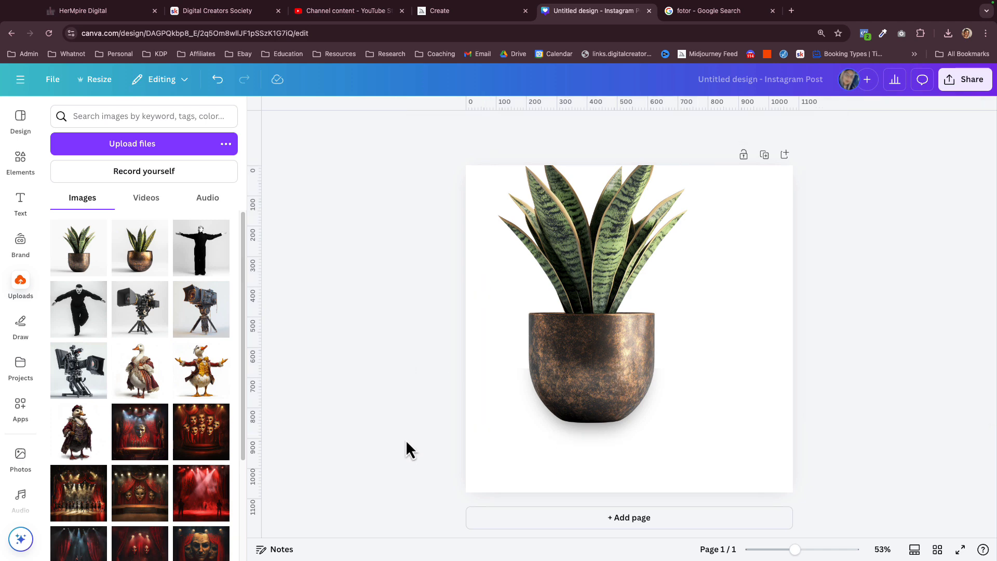
# Step: Move the coloured plant off the black pot base and try making the base semi-transparent
pyautogui.moveTo(582, 353); pyautogui.dragTo(700, 330)
pyautogui.click(566, 405)
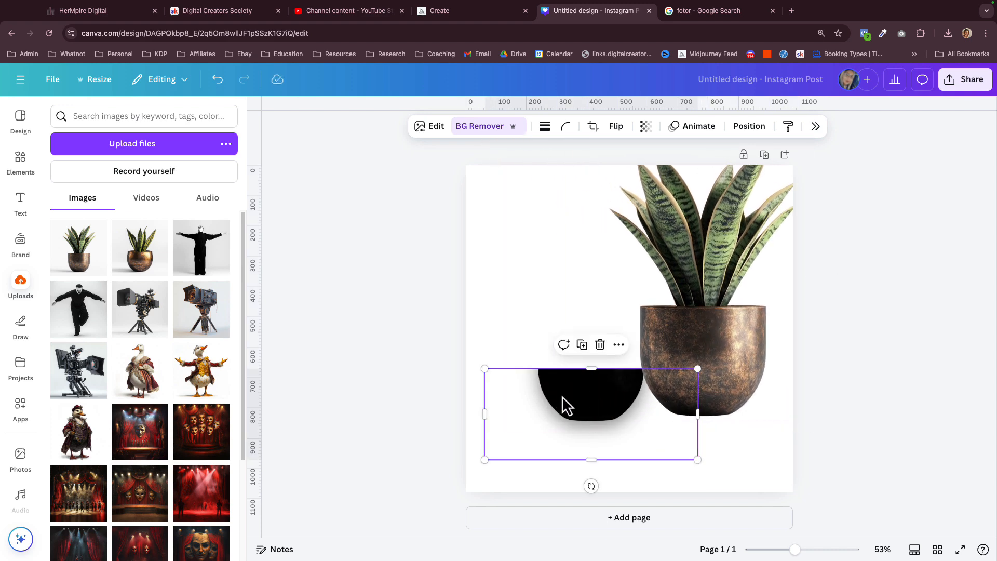
pyautogui.click(645, 127)
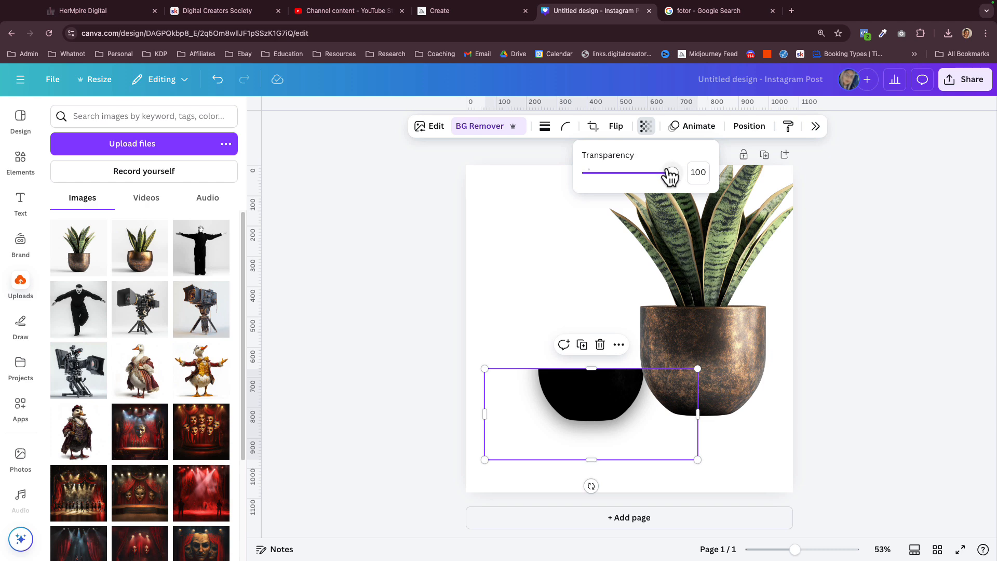
pyautogui.moveTo(670, 177); pyautogui.dragTo(611, 182)
pyautogui.moveTo(715, 326)
pyautogui.mouseDown()
pyautogui.moveTo(603, 327)
pyautogui.moveTo(712, 313)
pyautogui.mouseUp()
pyautogui.click(570, 388)
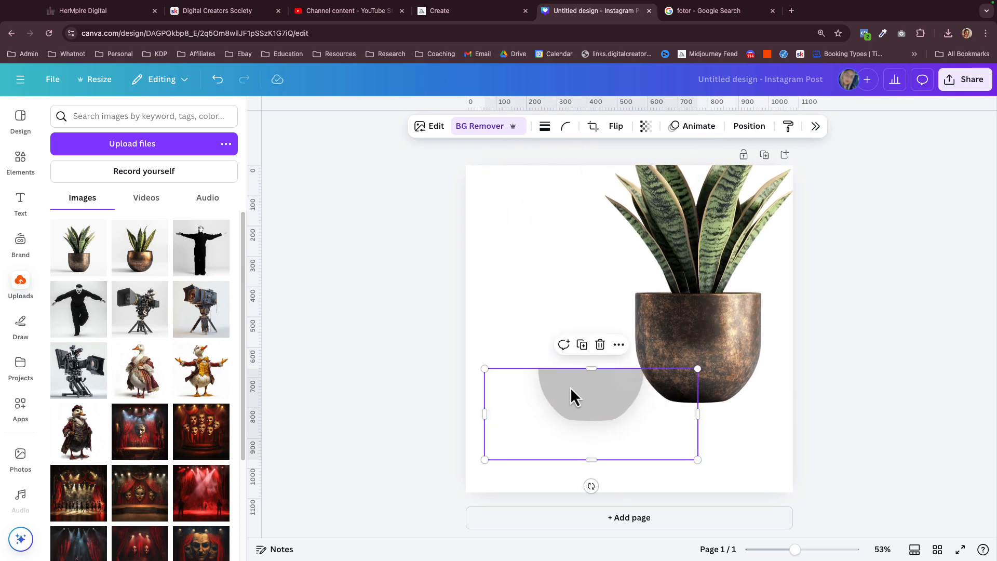
# Step: Set the black pot base's transparency back to 100 and cover it with the coloured plant again
pyautogui.click(646, 127)
pyautogui.moveTo(613, 180); pyautogui.dragTo(695, 189)
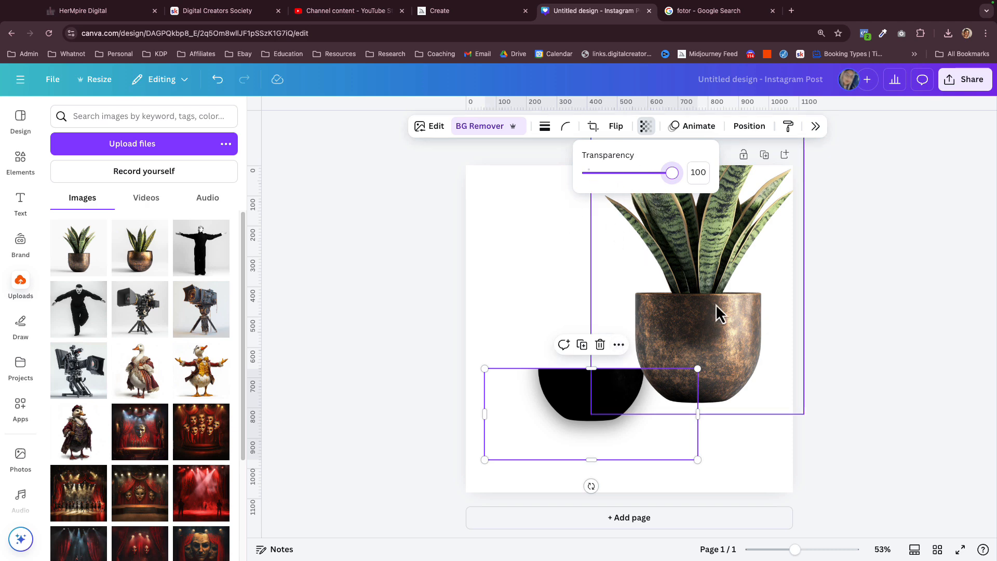
pyautogui.moveTo(715, 310); pyautogui.dragTo(612, 333)
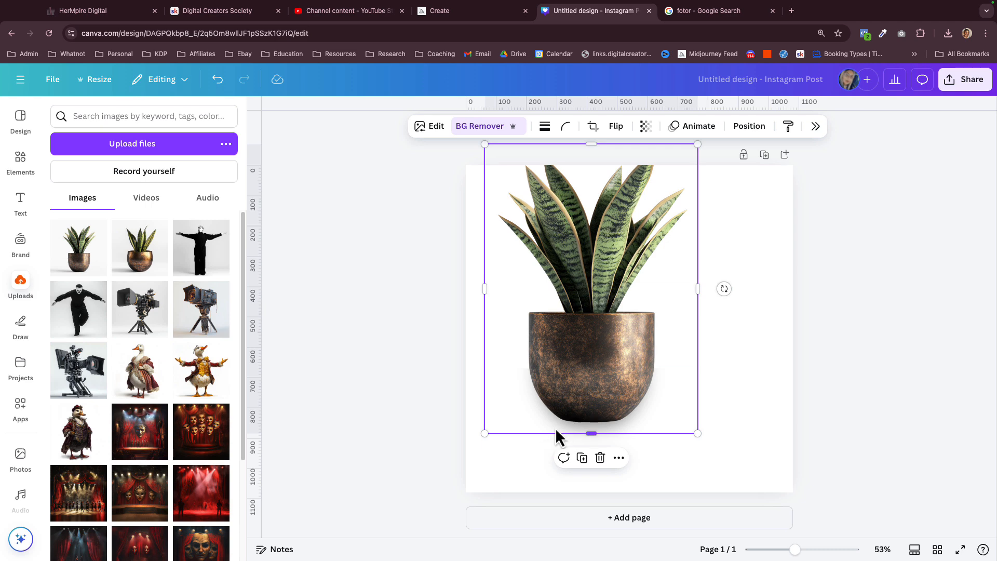
pyautogui.click(476, 451)
# Step: Uncover the black pot base, nudge it slightly down and set its drop shadow intensity to 56
pyautogui.moveTo(583, 394); pyautogui.dragTo(628, 384)
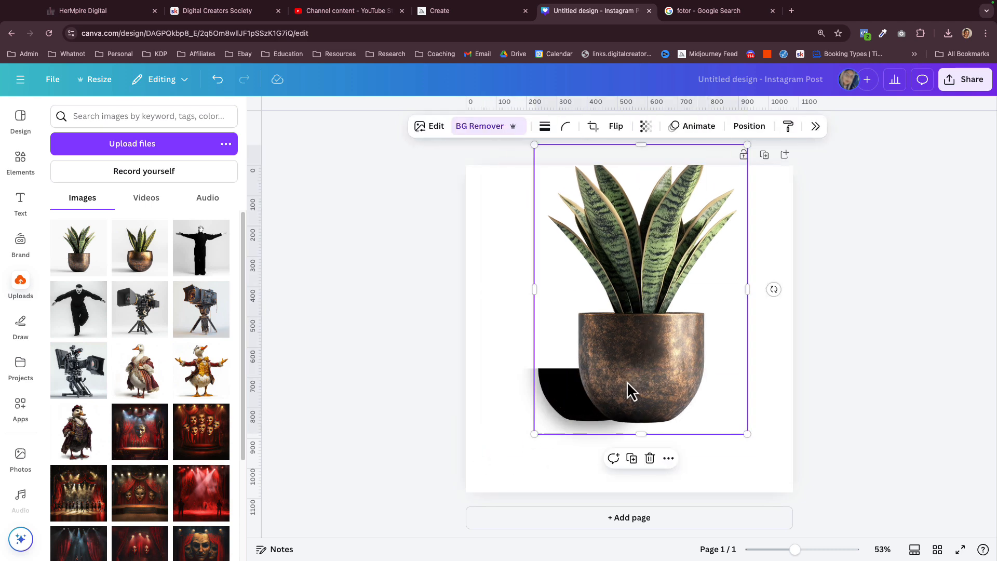
pyautogui.click(511, 400)
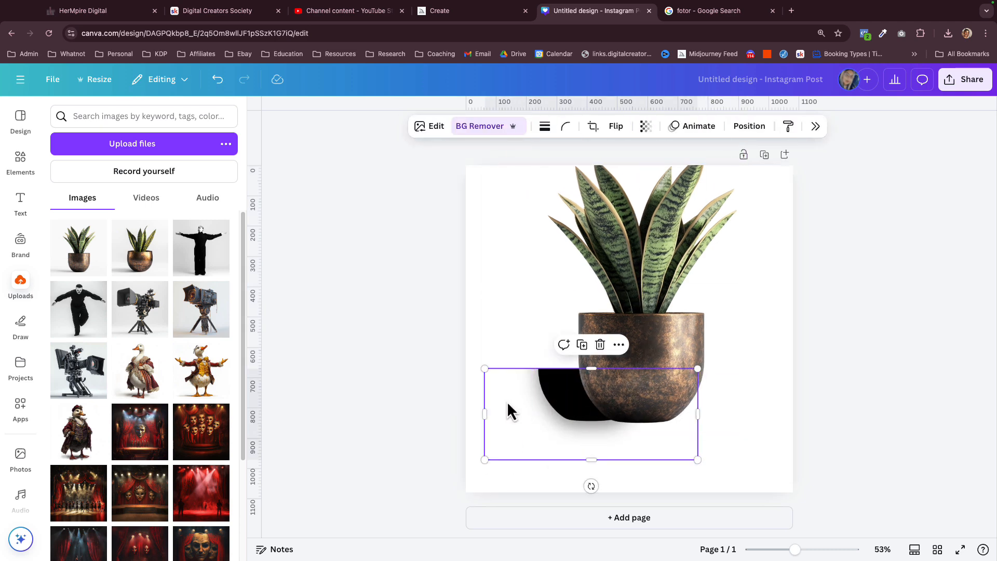
pyautogui.moveTo(507, 401); pyautogui.dragTo(509, 410)
pyautogui.click(435, 127)
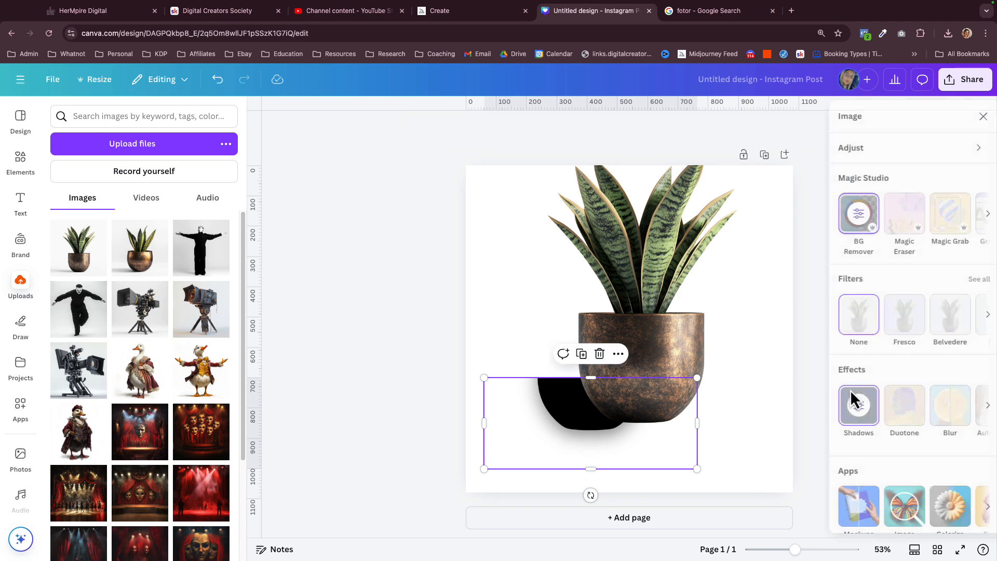
pyautogui.click(844, 410)
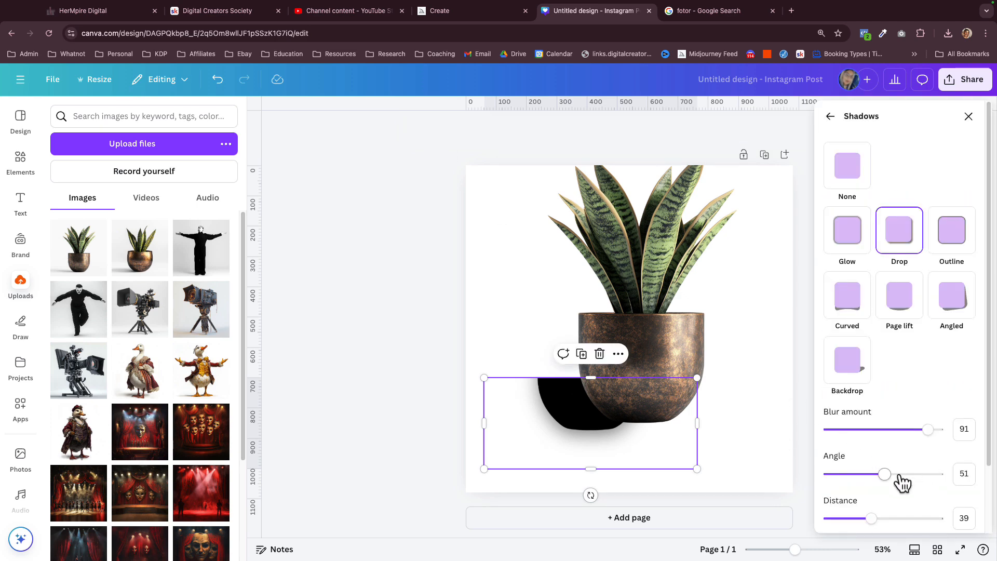
pyautogui.scroll(-2, 870, 502)
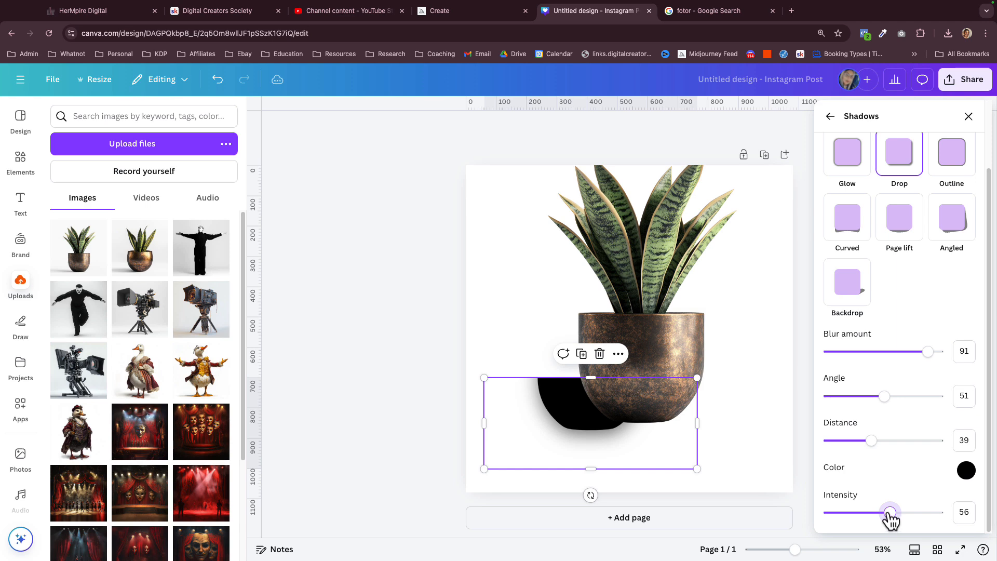
# Step: Align the coloured plant's pot exactly over the black pot base, leaving only the shadow showing
pyautogui.click(678, 332)
pyautogui.moveTo(678, 332); pyautogui.dragTo(630, 338)
pyautogui.click(433, 378)
pyautogui.click(423, 395)
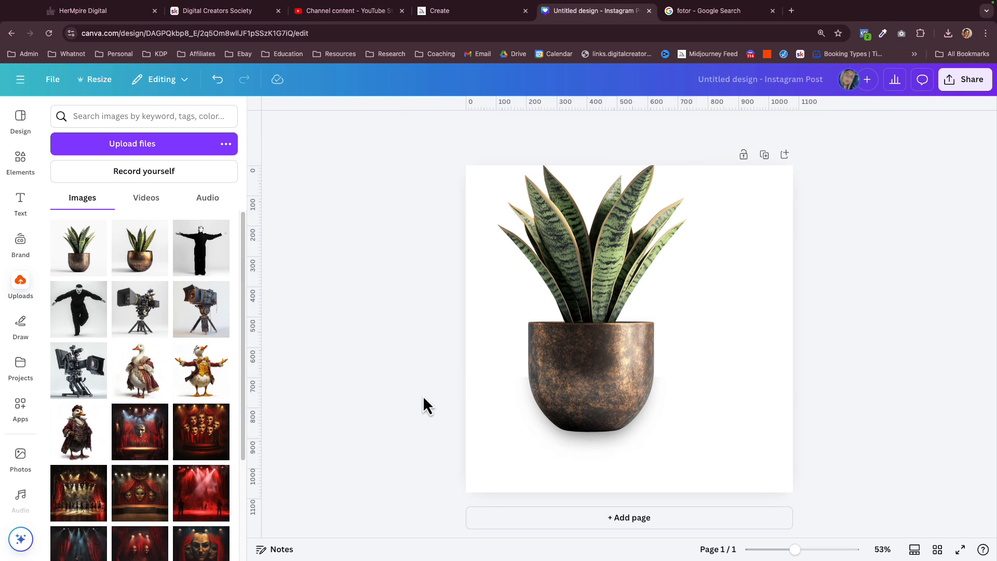
# Step: Group the coloured plant with the black pot base and centre the group on the page
pyautogui.moveTo(408, 296); pyautogui.dragTo(689, 484)
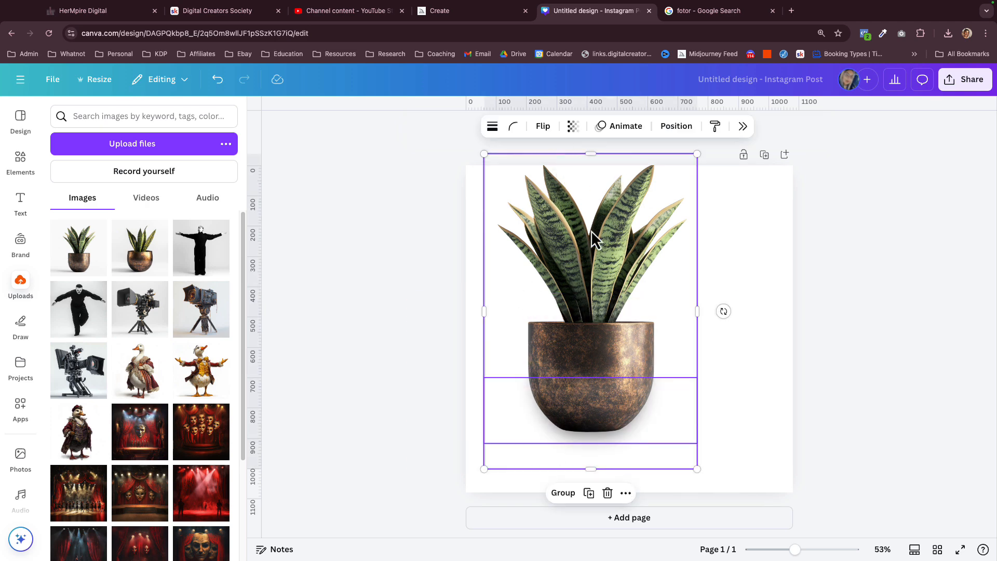
pyautogui.click(562, 492)
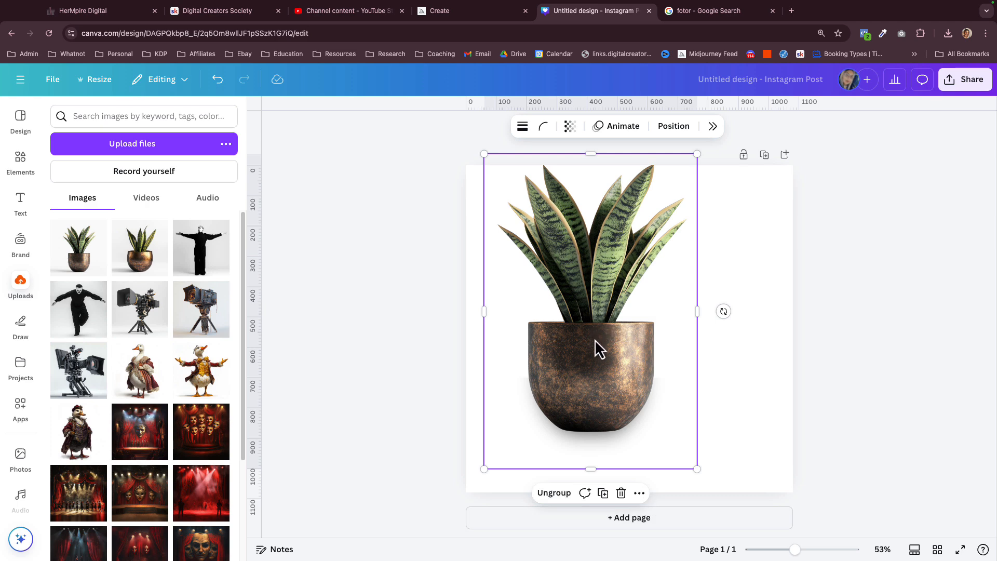
pyautogui.moveTo(597, 349); pyautogui.dragTo(636, 360)
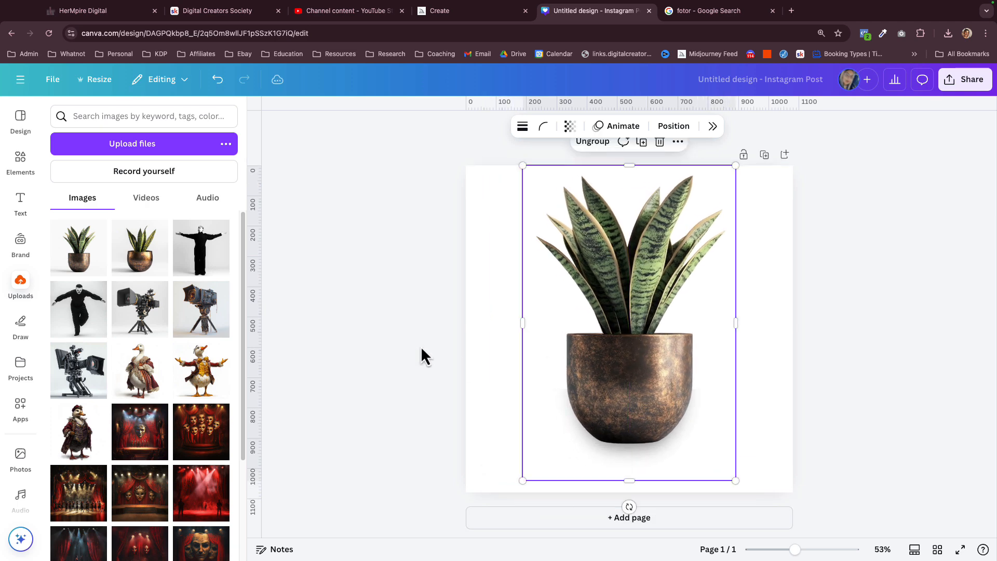
# Step: Download only the grouped plant as a PNG at size 1 with a transparent background
pyautogui.moveTo(423, 196); pyautogui.dragTo(764, 449)
pyautogui.rightClick(629, 302)
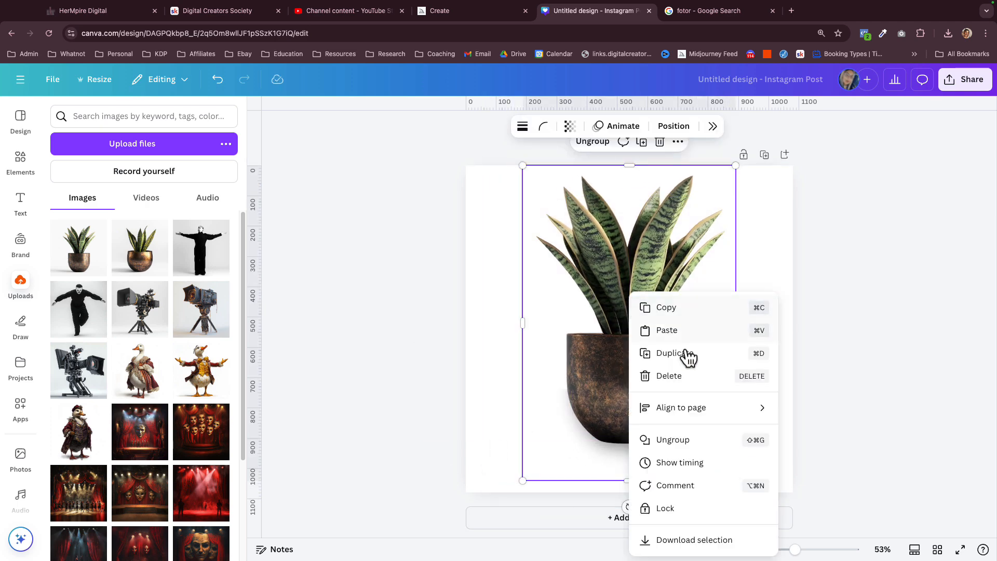
pyautogui.click(680, 540)
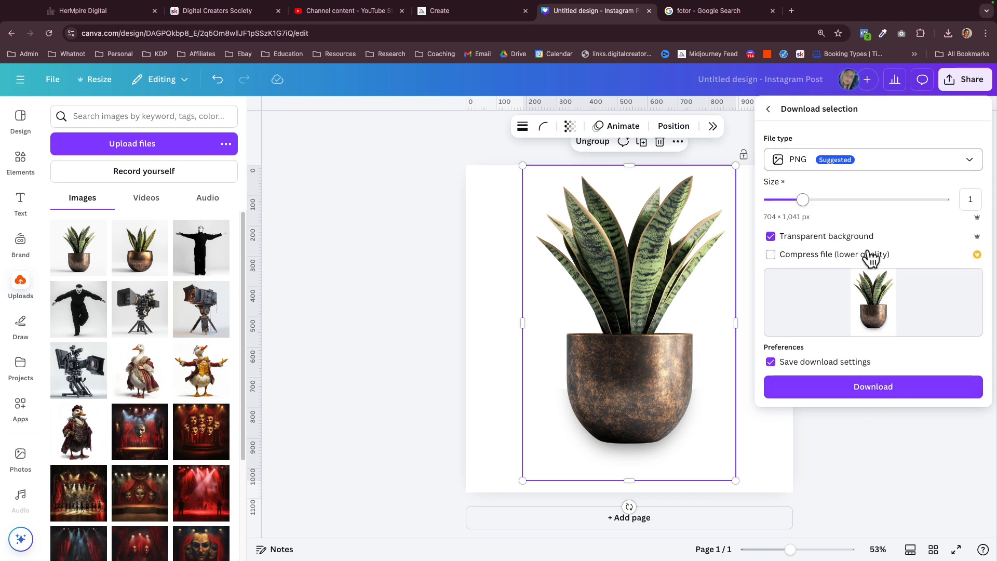
pyautogui.click(870, 385)
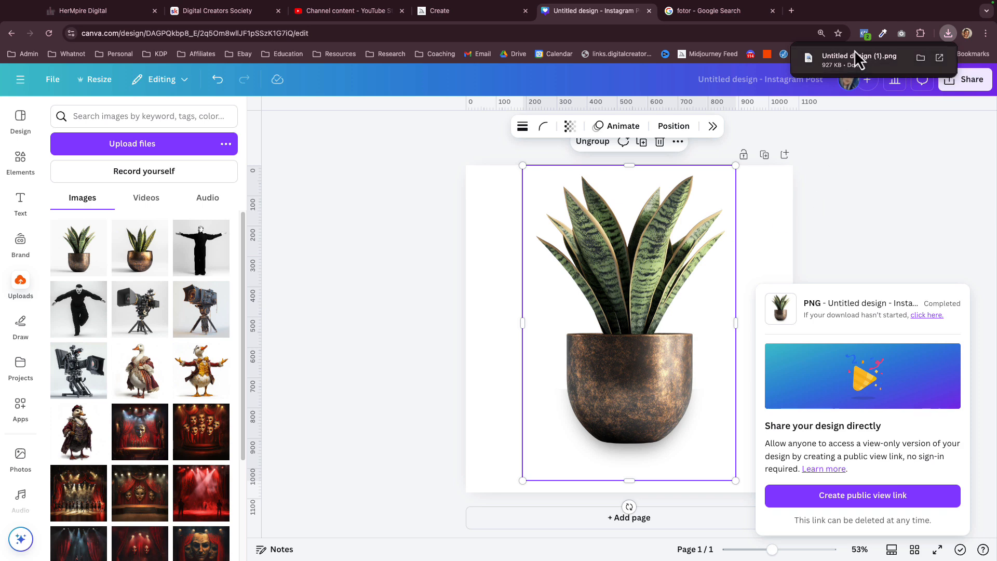
# Step: Add the downloaded file "Untitled design (1).png" to the uploaded images
pyautogui.moveTo(847, 59); pyautogui.dragTo(207, 272)
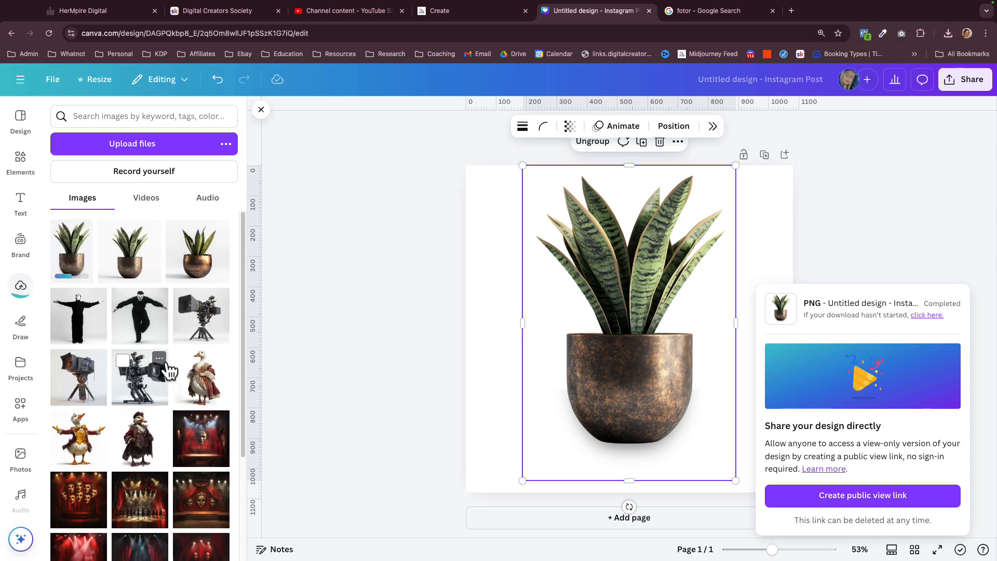
pyautogui.click(422, 283)
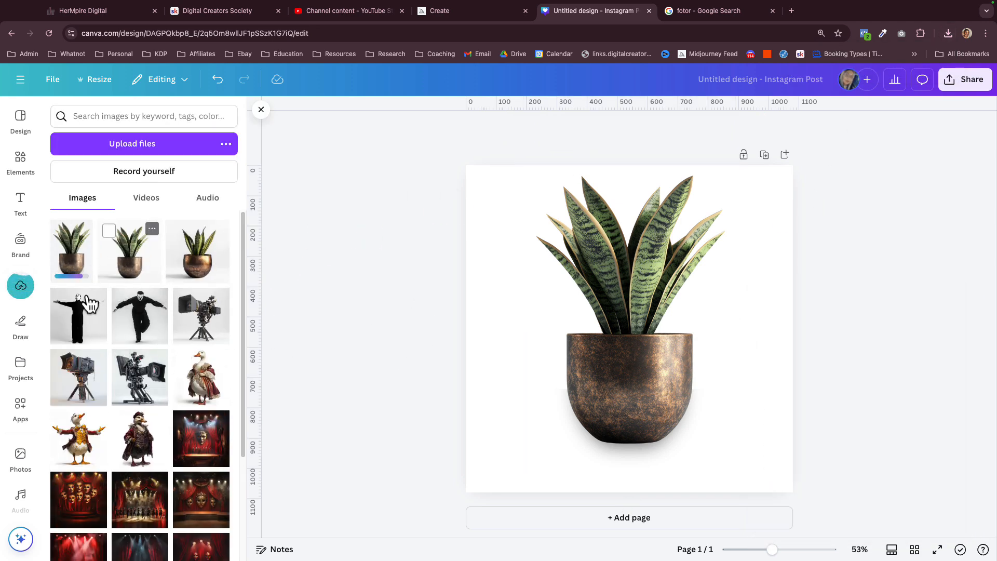
pyautogui.moveTo(483, 198); pyautogui.dragTo(774, 439)
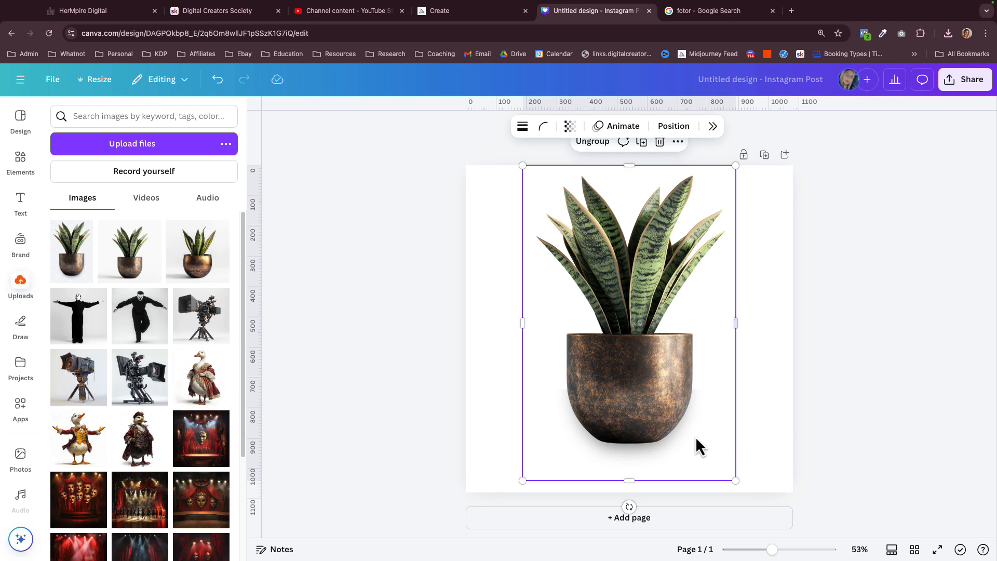
# Step: Add a second page and give it the dark purple background from the Themed brand colours
pyautogui.click(636, 527)
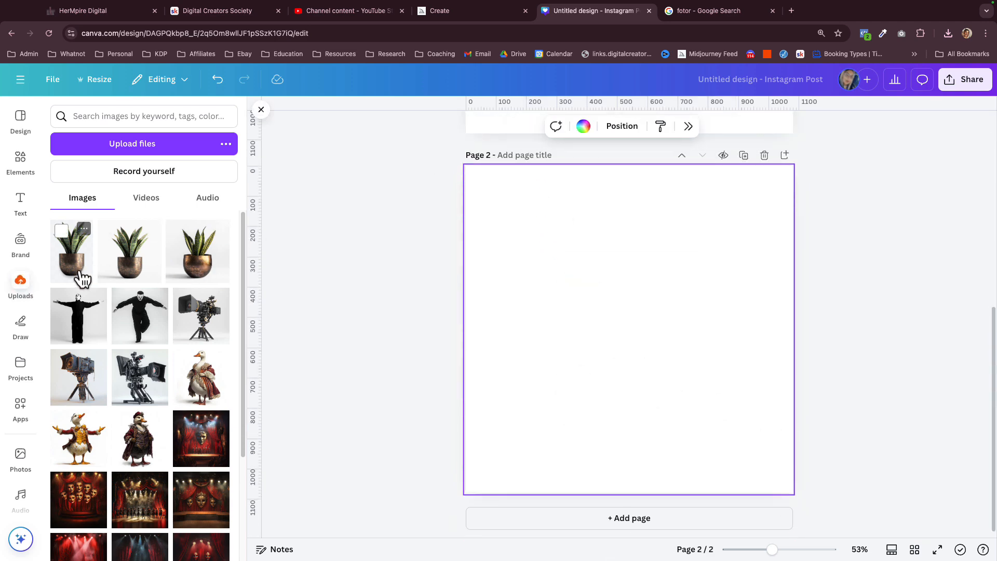
pyautogui.click(582, 136)
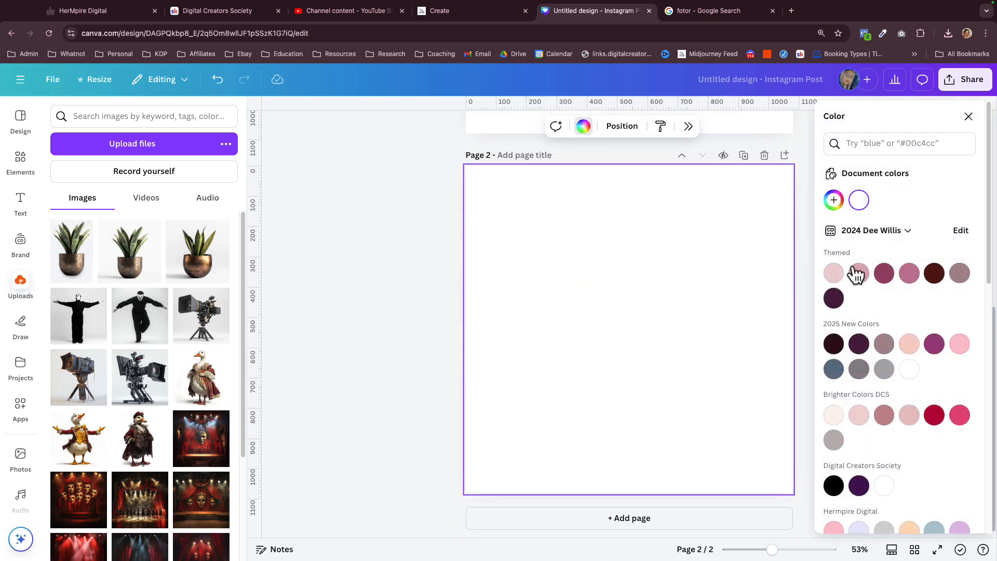
pyautogui.click(834, 299)
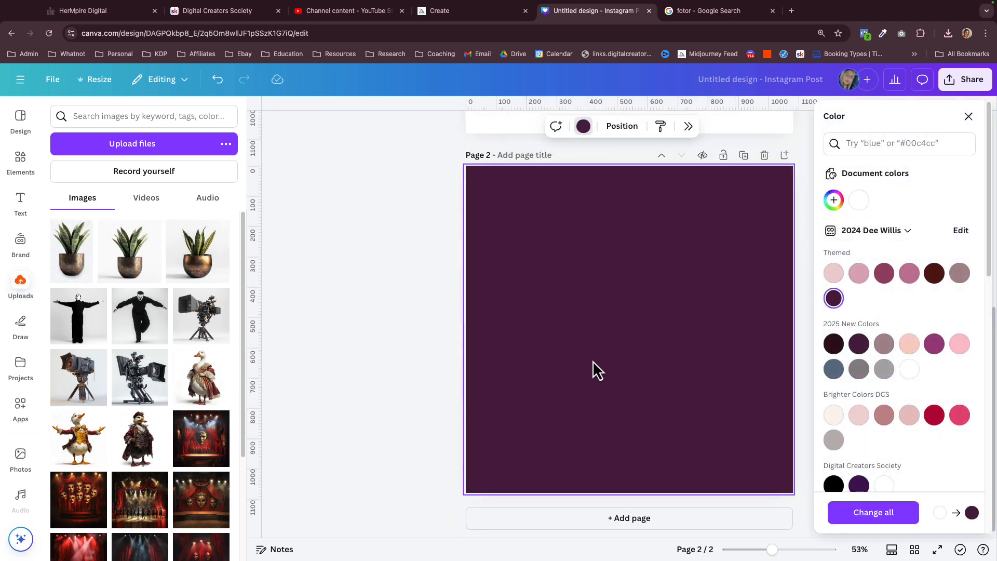
# Step: Place the newly uploaded plant image on page 2, shrink it slightly and position it in the page's left half
pyautogui.click(71, 251)
pyautogui.moveTo(650, 376); pyautogui.dragTo(524, 374)
pyautogui.click(681, 407)
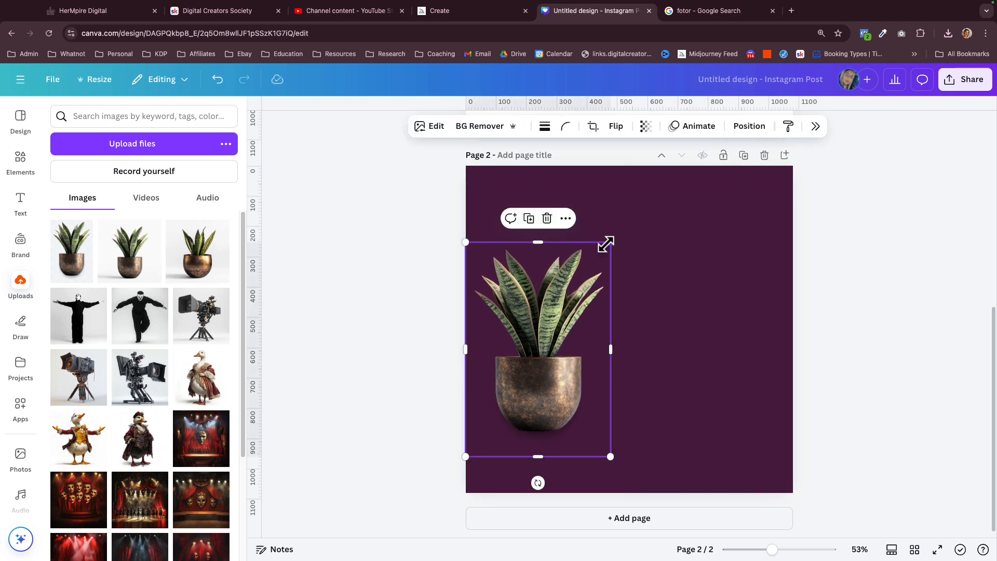
pyautogui.moveTo(606, 244); pyautogui.dragTo(610, 278)
pyautogui.moveTo(516, 423); pyautogui.dragTo(527, 385)
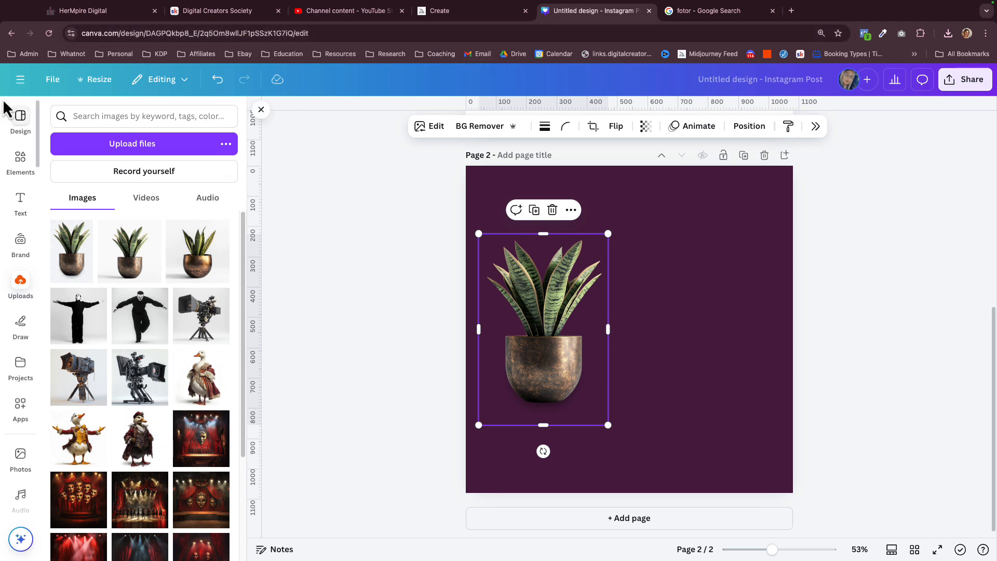
pyautogui.scroll(-5, 136, 396)
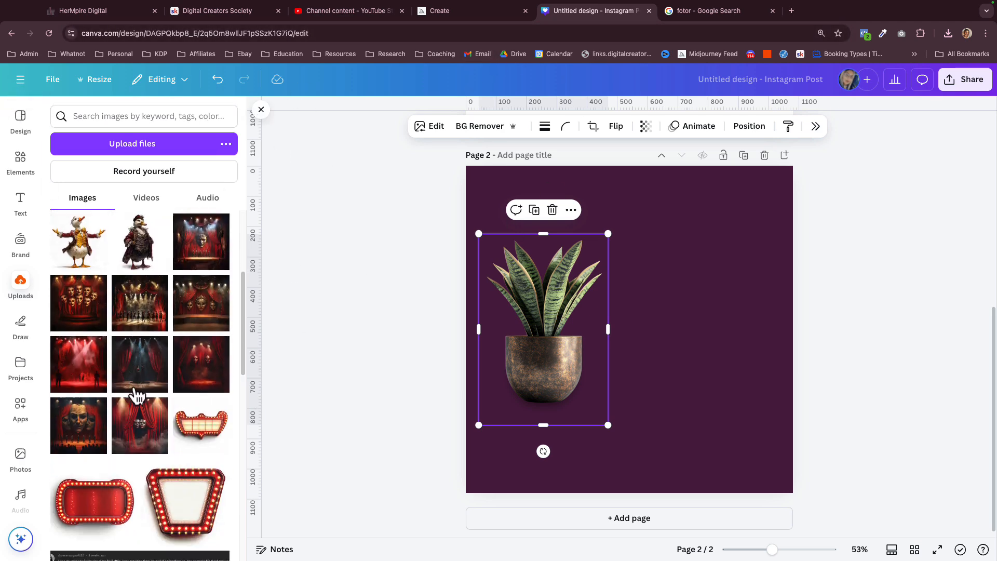
pyautogui.scroll(-10, 138, 396)
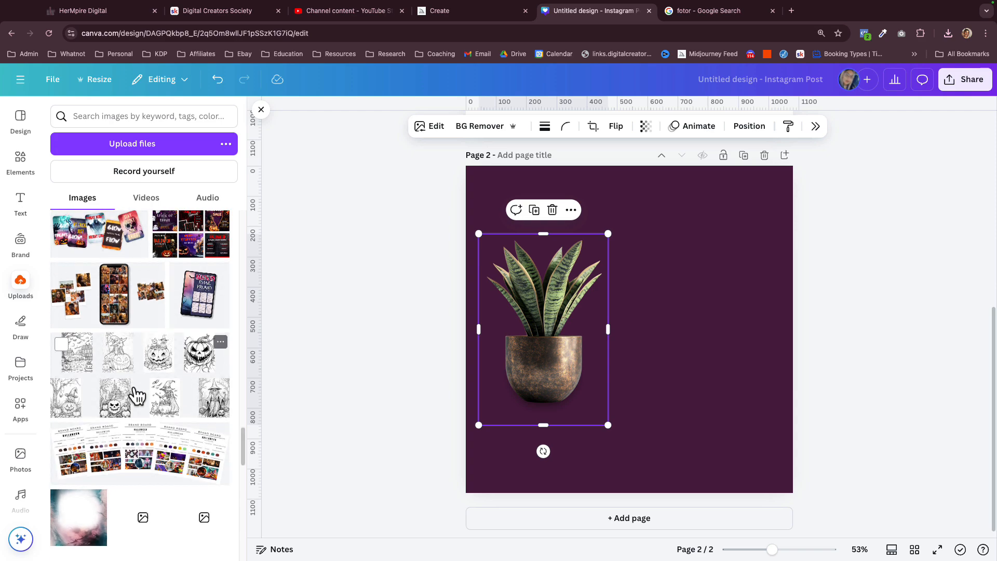
pyautogui.scroll(-15, 137, 396)
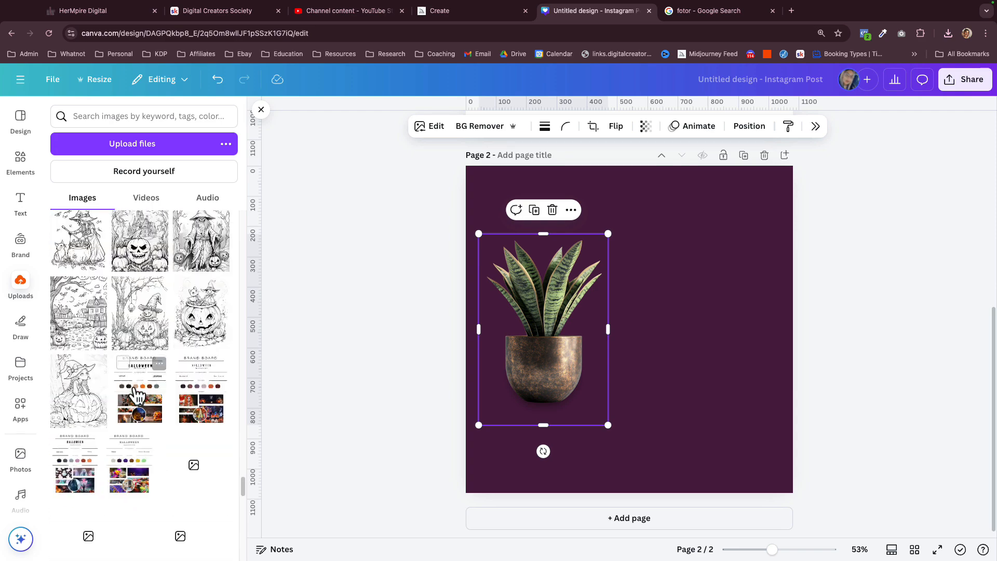
pyautogui.scroll(-15, 138, 396)
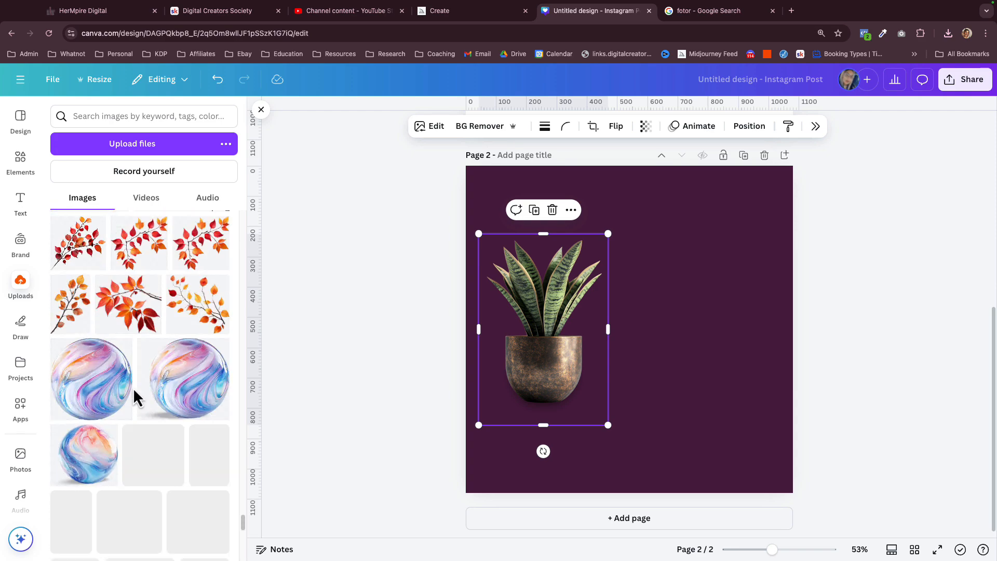
pyautogui.scroll(-15, 138, 396)
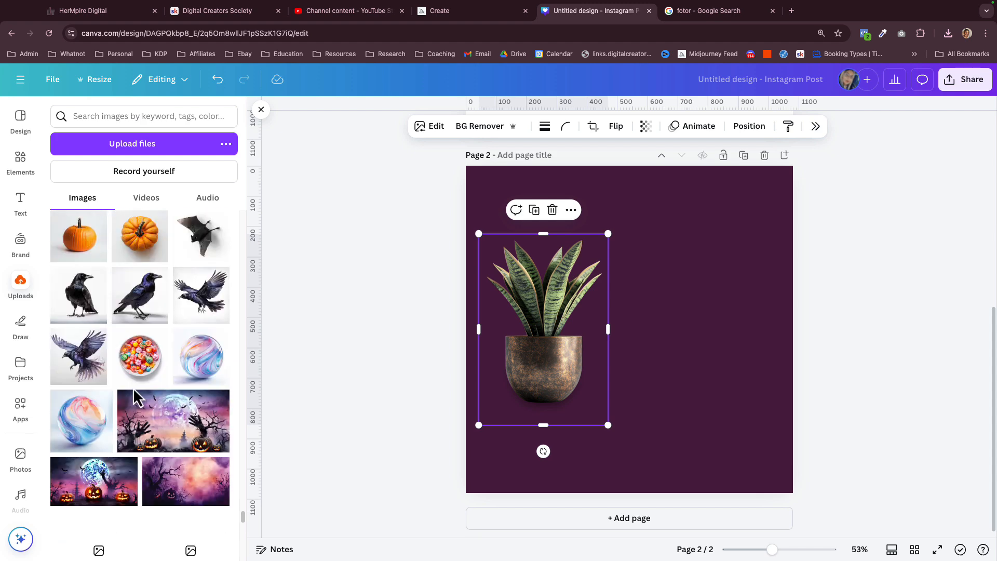
pyautogui.scroll(15, 138, 396)
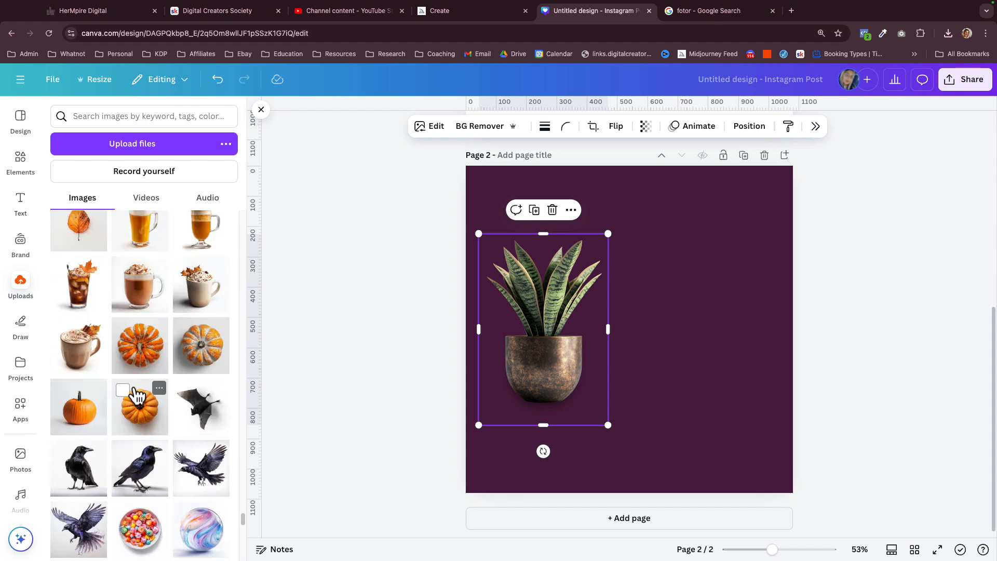
pyautogui.scroll(2, 136, 397)
pyautogui.click(90, 372)
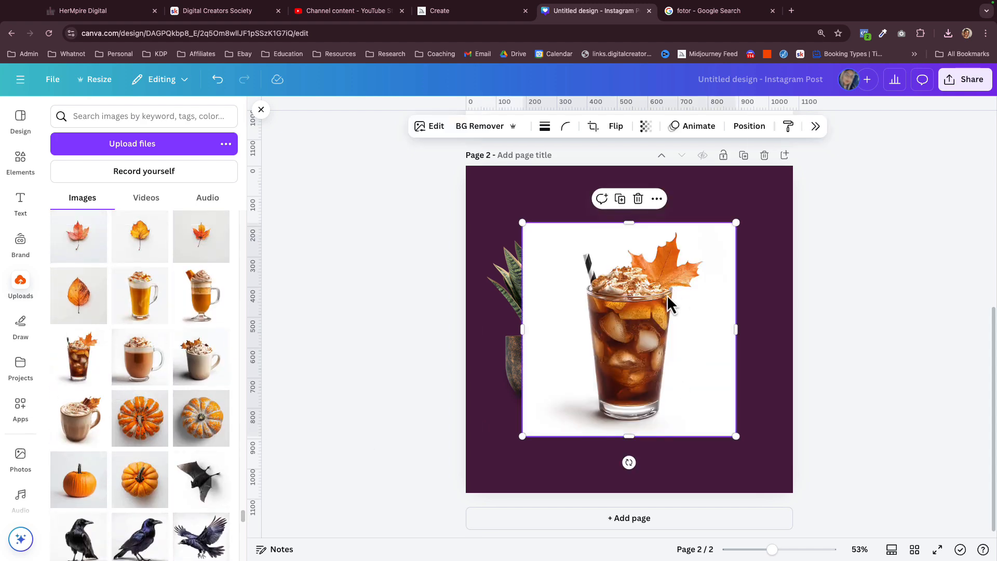
pyautogui.press('Delete')
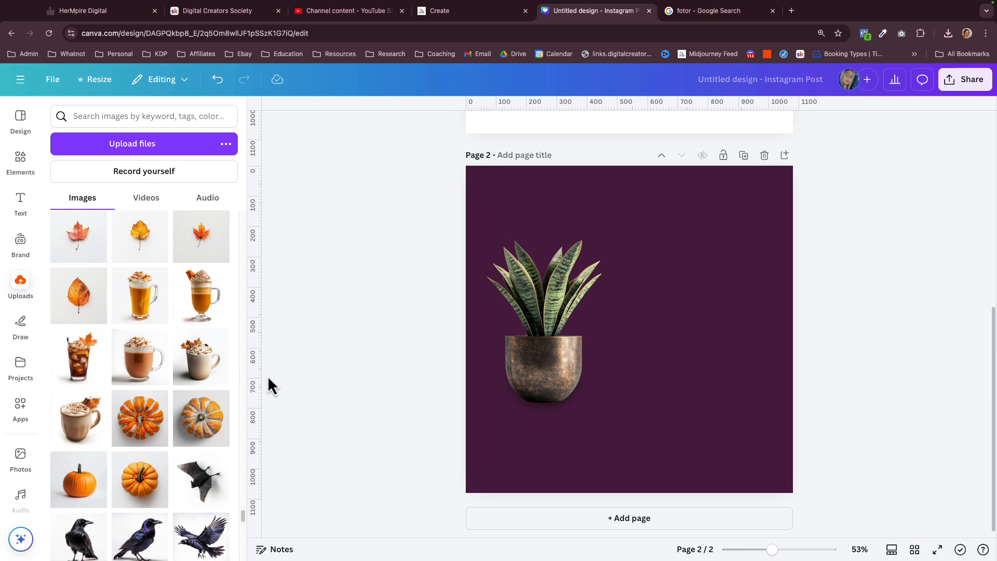
# Step: Add the iced coffee cutout with the maple leaf to page 2, shrink it and place it in the page's lower-right corner
pyautogui.scroll(10, 127, 448)
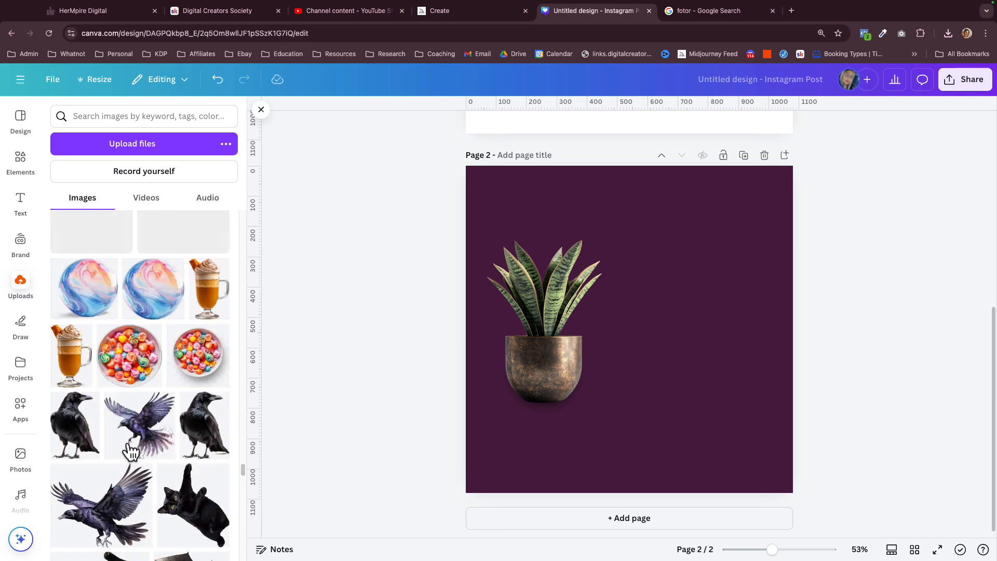
pyautogui.scroll(8, 130, 451)
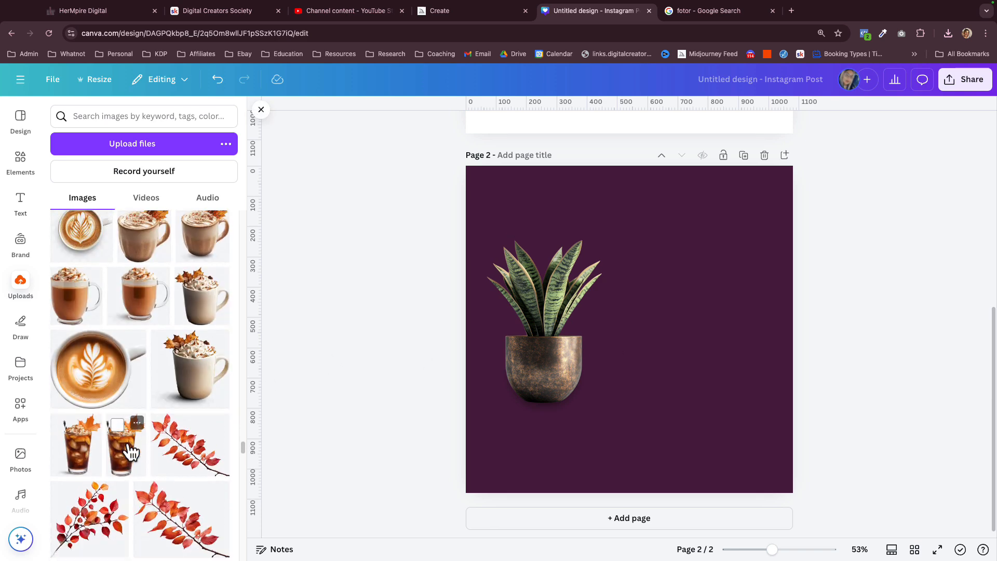
pyautogui.scroll(-4, 130, 451)
pyautogui.click(82, 282)
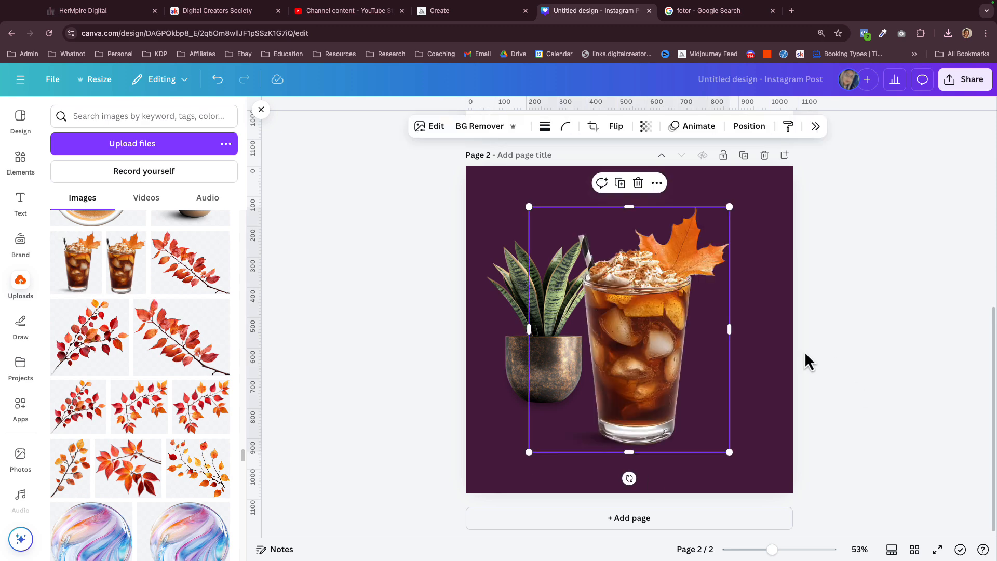
pyautogui.moveTo(726, 210); pyautogui.dragTo(663, 359)
pyautogui.moveTo(602, 439); pyautogui.dragTo(716, 444)
# Step: Add the rose-gold desktop monitor image from the uploads and enlarge it to span most of the page's width
pyautogui.scroll(-15, 153, 447)
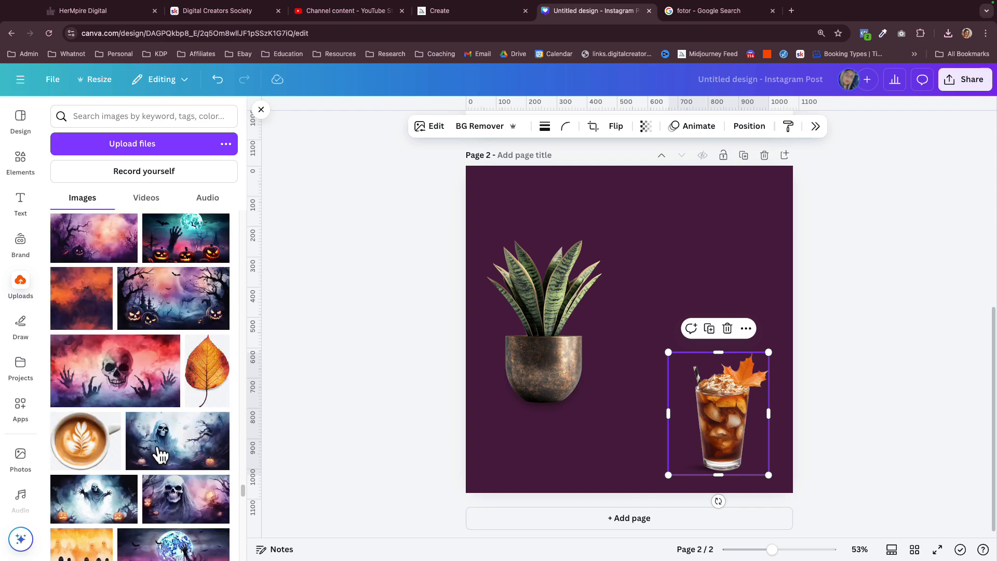
pyautogui.scroll(-15, 161, 456)
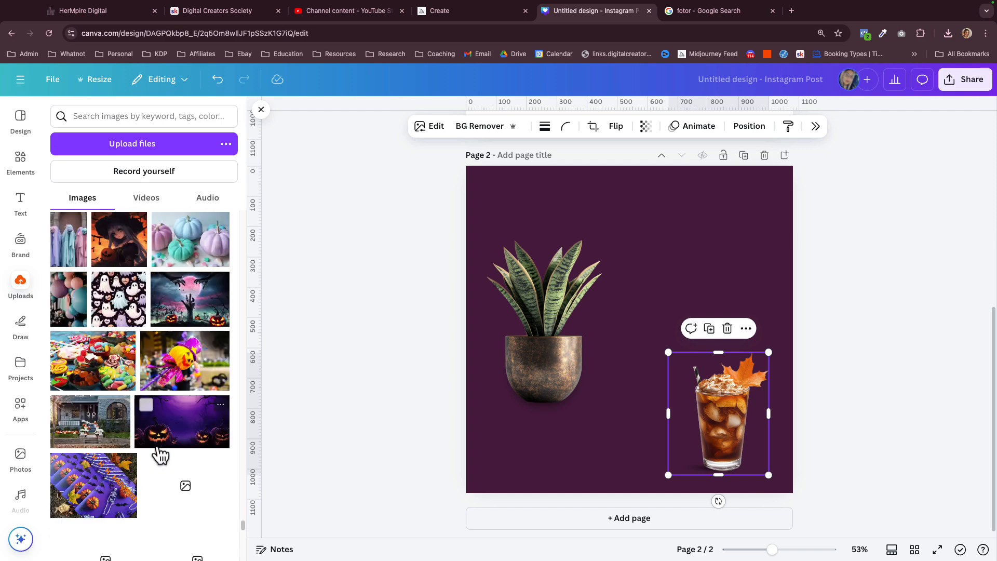
pyautogui.scroll(-5, 161, 455)
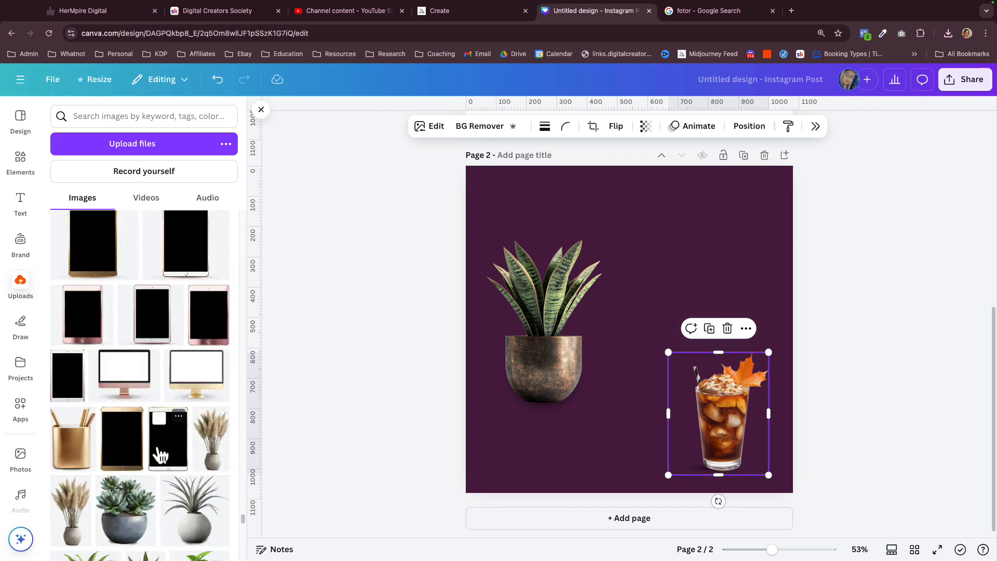
pyautogui.click(125, 382)
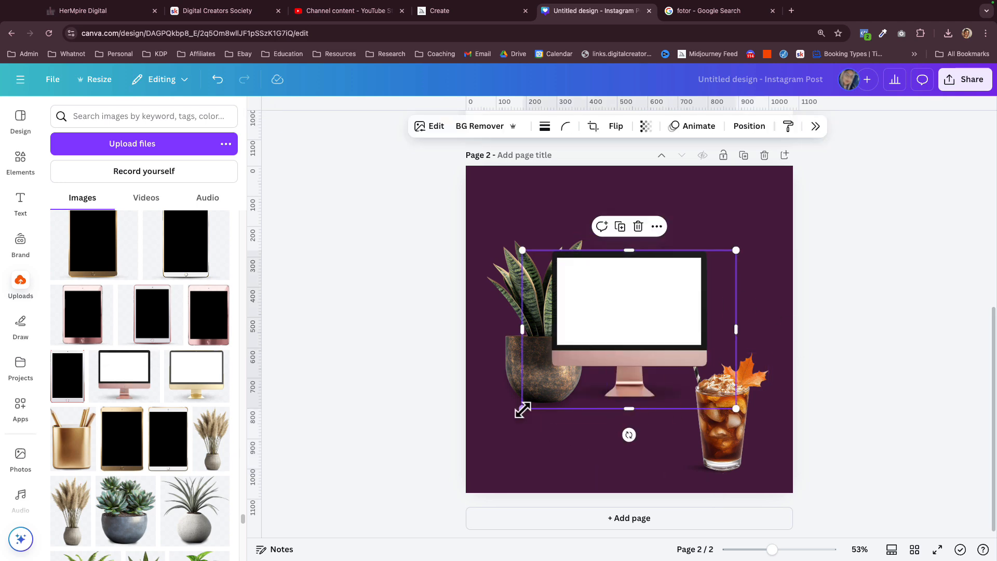
pyautogui.moveTo(522, 409); pyautogui.dragTo(484, 436)
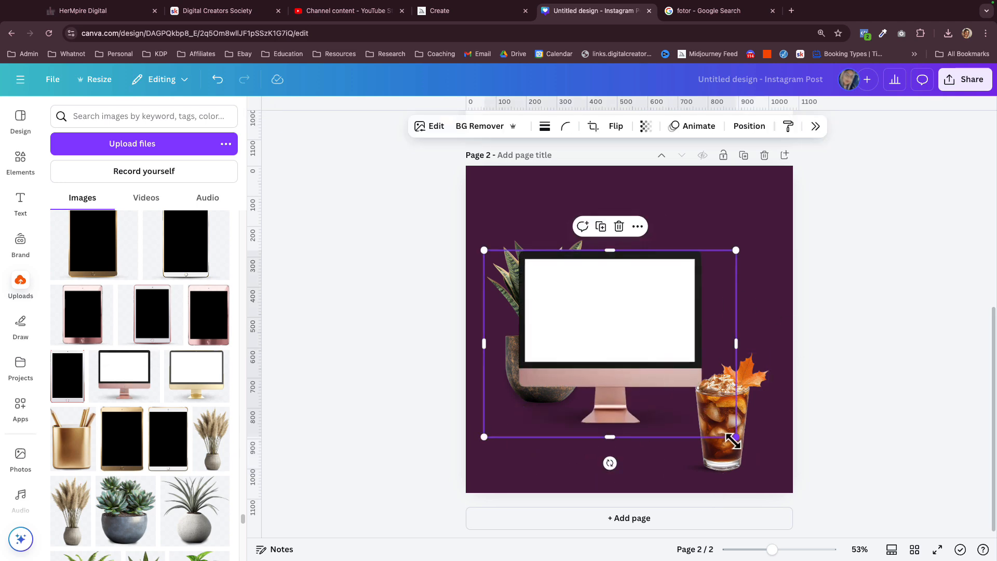
pyautogui.moveTo(736, 437); pyautogui.dragTo(798, 482)
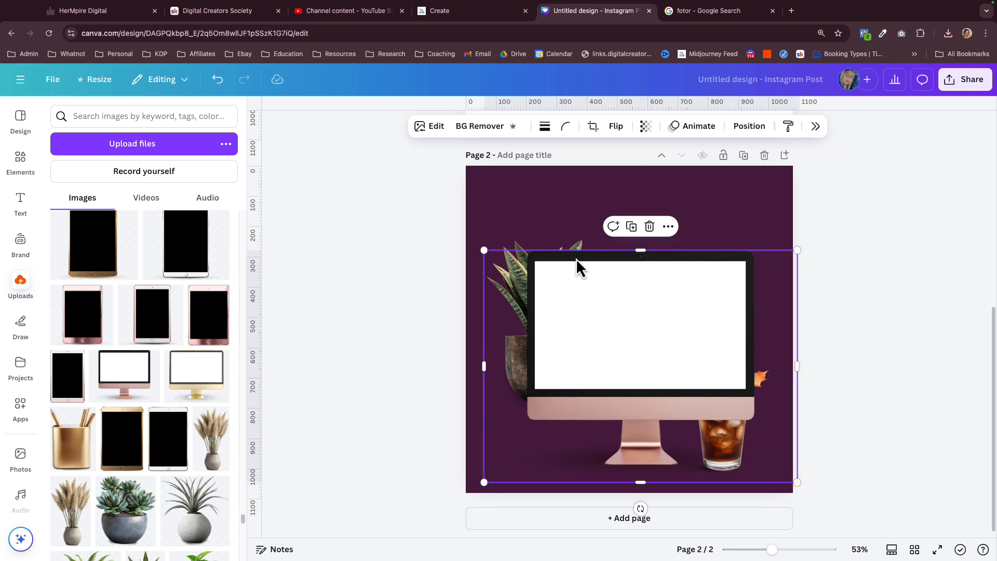
# Step: Resize the snake plant and the monitor so the plant stands at the page's lower left beside a smaller monitor
pyautogui.click(534, 248)
pyautogui.moveTo(630, 226); pyautogui.dragTo(707, 196)
pyautogui.click(579, 296)
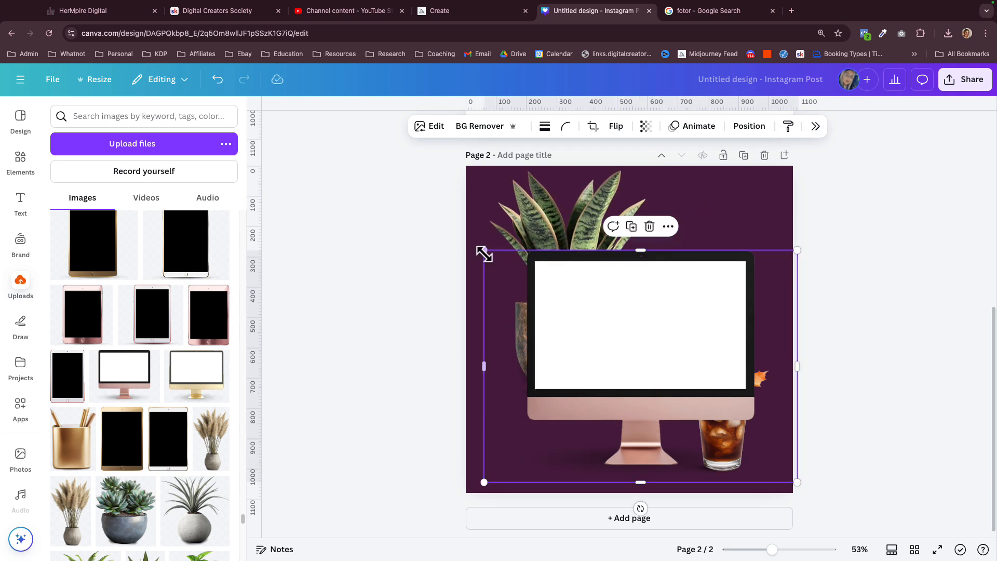
pyautogui.moveTo(484, 253); pyautogui.dragTo(549, 296)
pyautogui.moveTo(536, 245); pyautogui.dragTo(534, 266)
pyautogui.moveTo(640, 206); pyautogui.dragTo(568, 291)
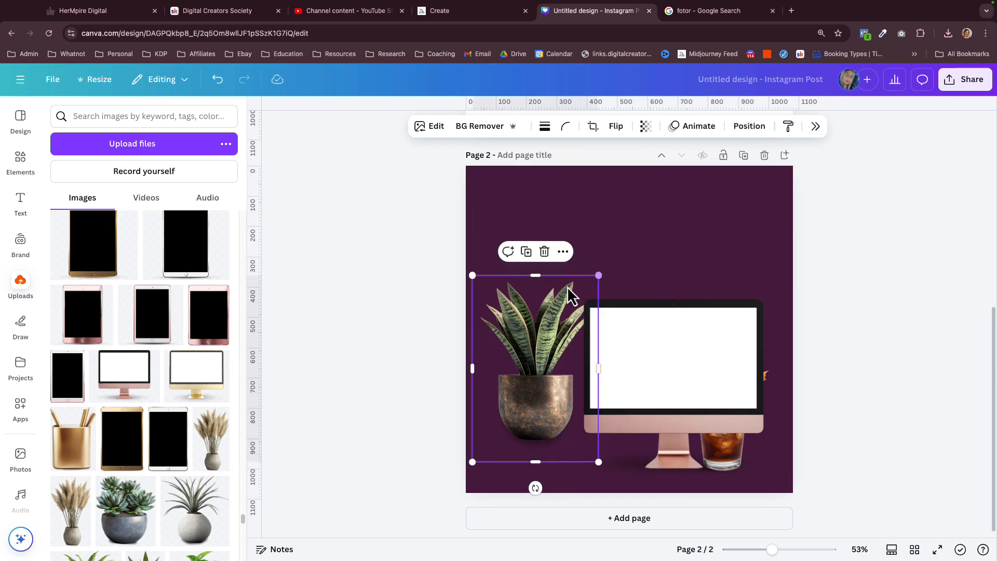
pyautogui.moveTo(527, 346)
pyautogui.mouseDown()
pyautogui.moveTo(526, 270)
pyautogui.moveTo(519, 363)
pyautogui.moveTo(522, 338)
pyautogui.mouseUp()
# Step: Overlap the monitor onto the snake plant, shrink it to about 786 × 583 px and send it one layer backward behind the drink
pyautogui.moveTo(663, 437); pyautogui.dragTo(611, 418)
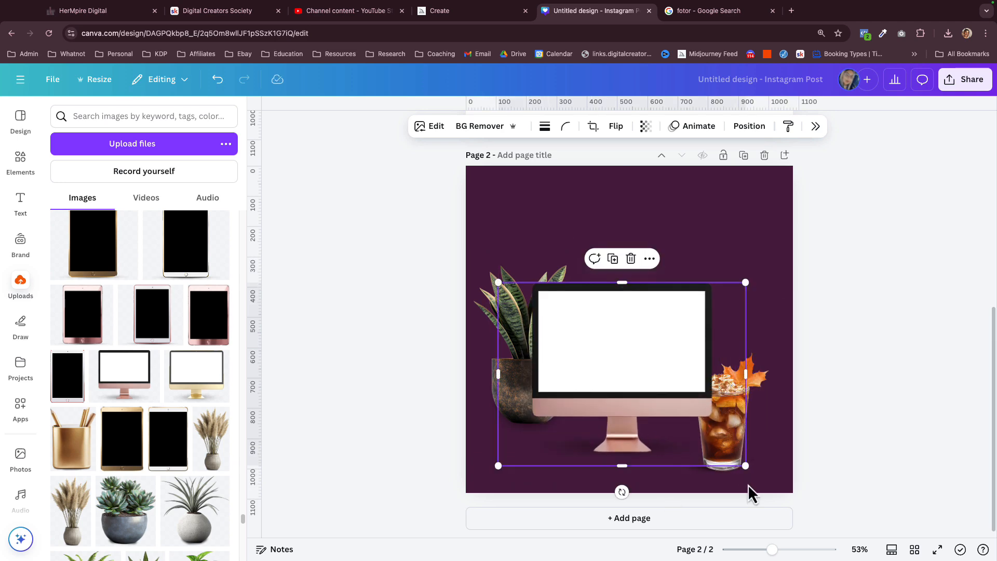
pyautogui.moveTo(749, 285); pyautogui.dragTo(755, 309)
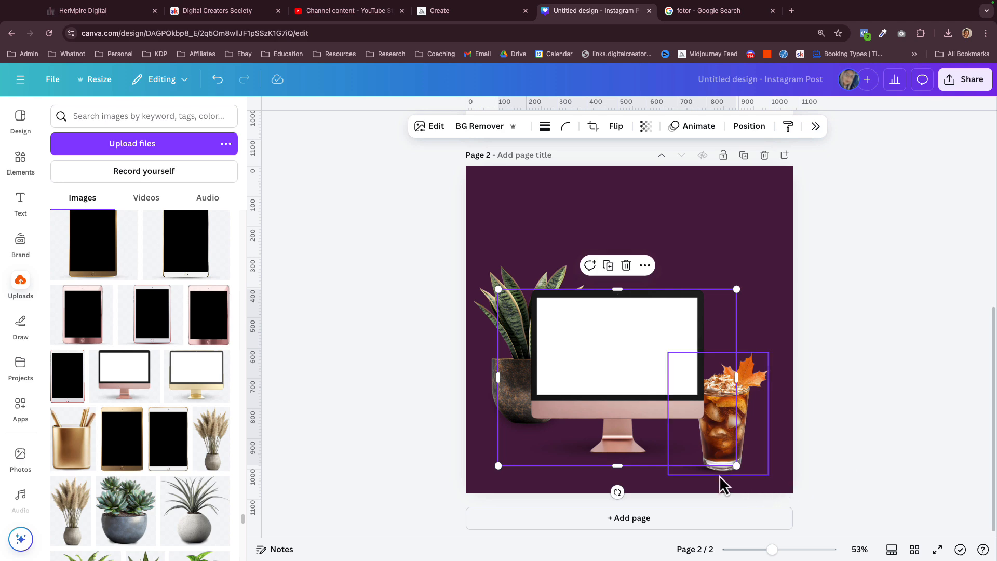
pyautogui.click(747, 128)
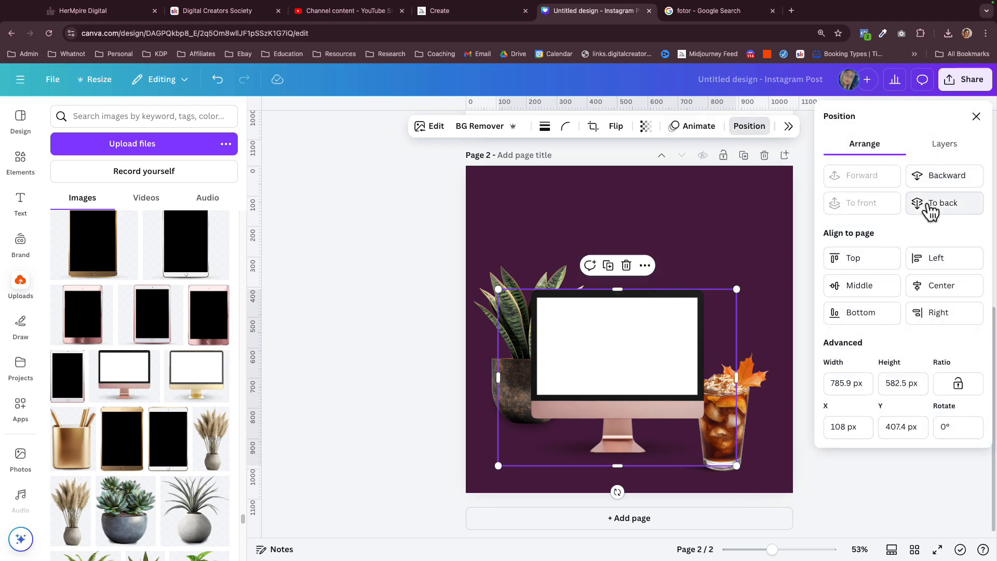
pyautogui.click(925, 183)
pyautogui.click(772, 411)
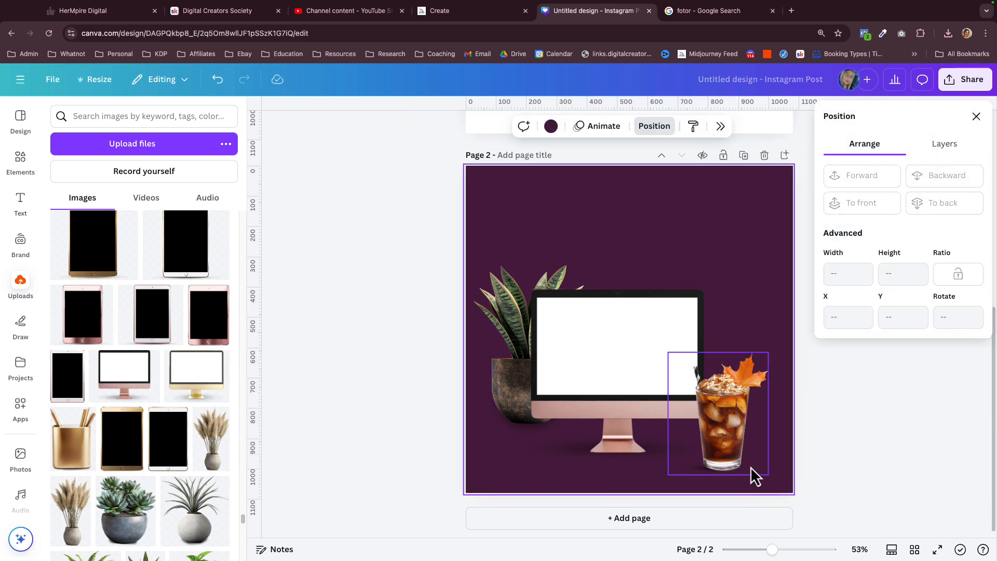
# Step: Shrink the iced coffee to about 229 × 281 px and place it just right of the monitor, level with its stand
pyautogui.moveTo(725, 441)
pyautogui.mouseDown()
pyautogui.moveTo(753, 447)
pyautogui.moveTo(740, 441)
pyautogui.mouseUp()
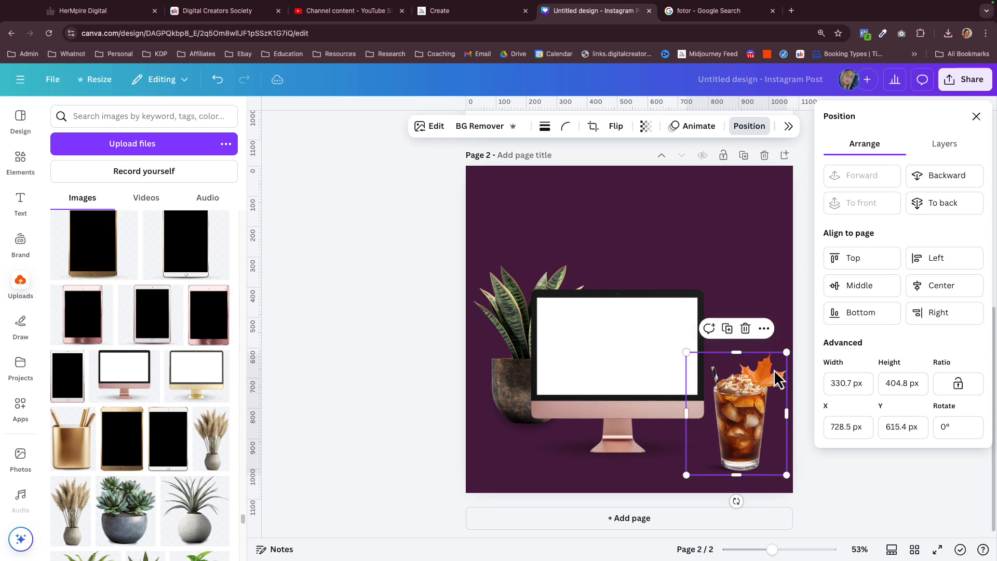
pyautogui.moveTo(786, 352); pyautogui.dragTo(758, 391)
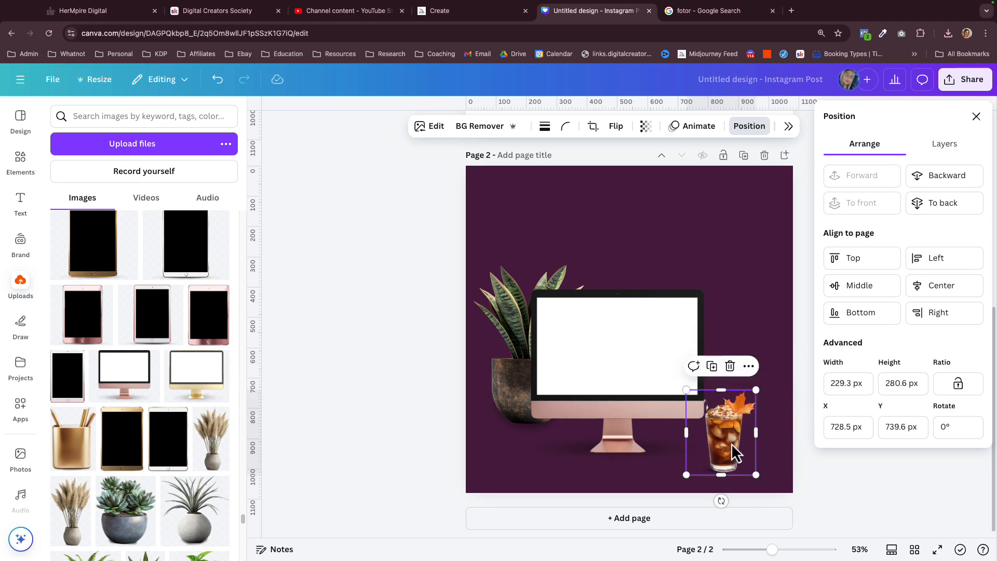
pyautogui.moveTo(736, 452); pyautogui.dragTo(740, 437)
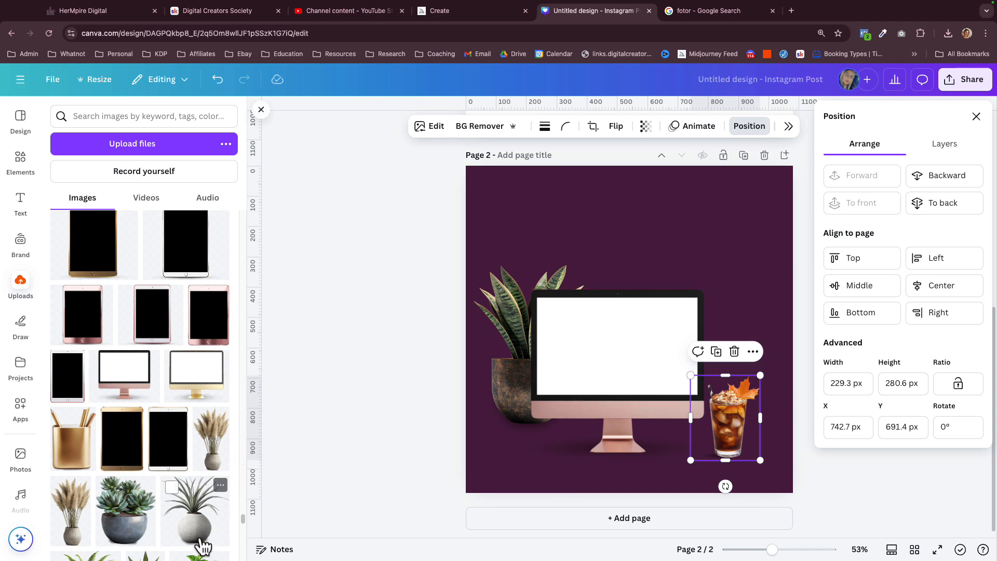
pyautogui.click(213, 459)
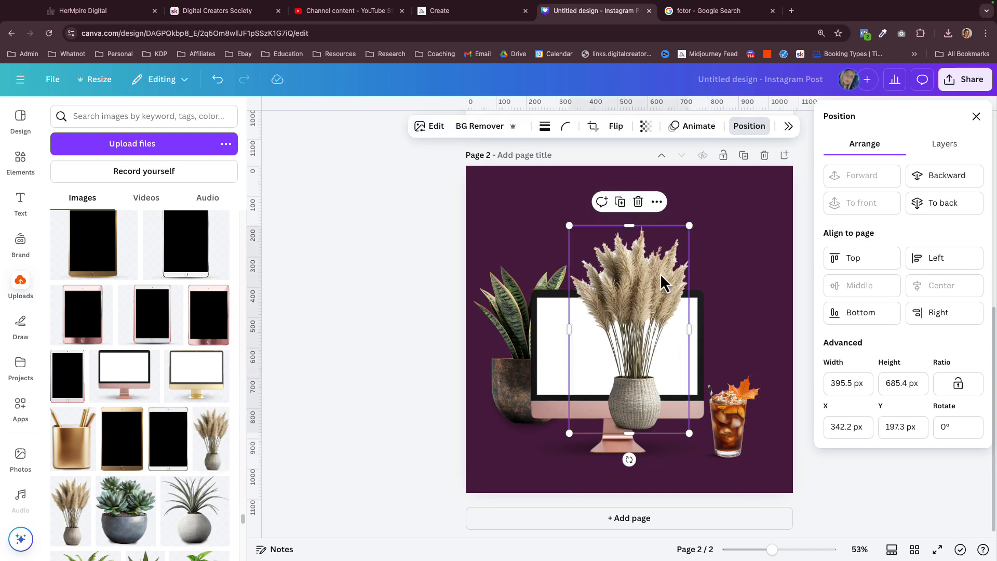
pyautogui.press('Delete')
pyautogui.click(71, 507)
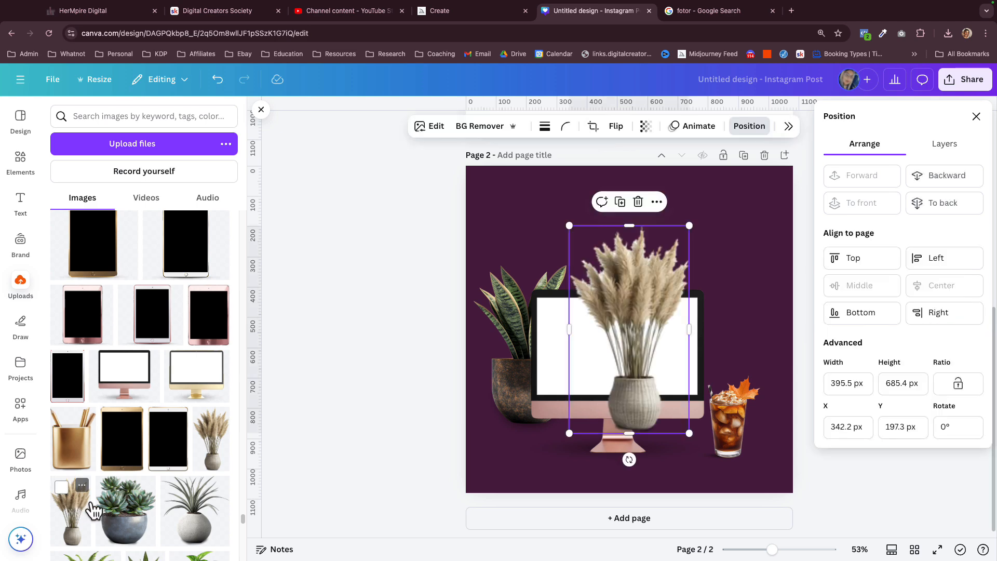
pyautogui.press('Delete')
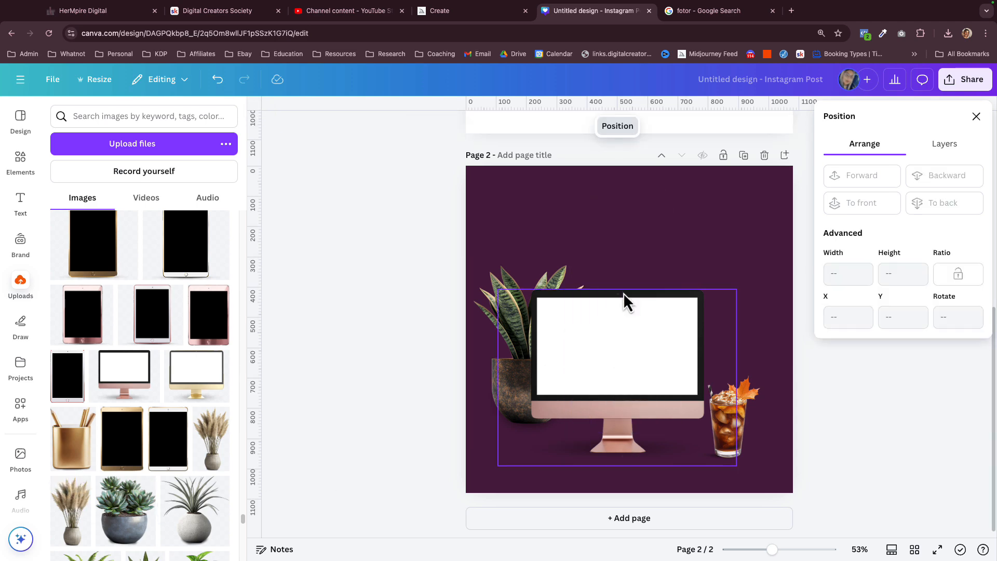
pyautogui.click(193, 529)
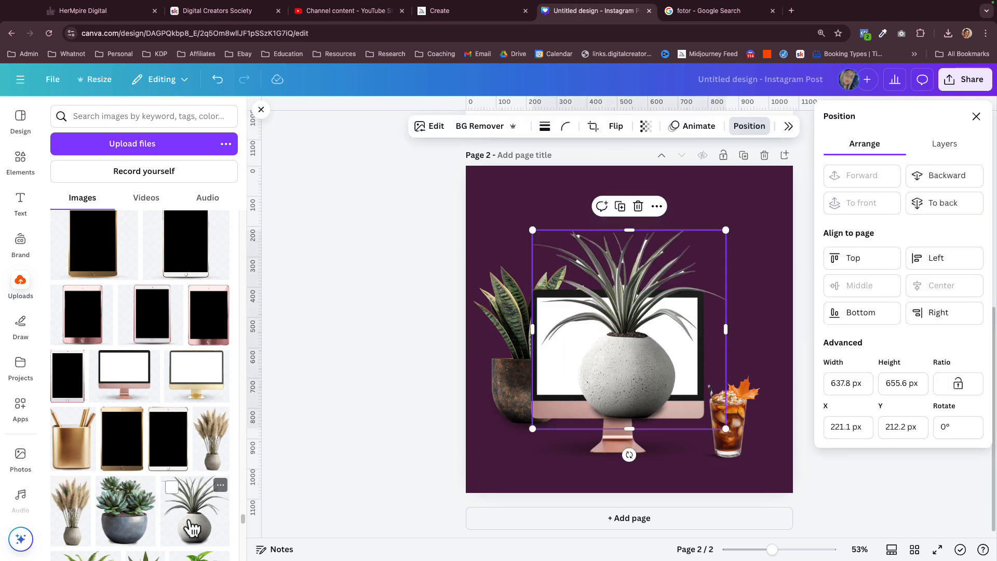
pyautogui.press('Delete')
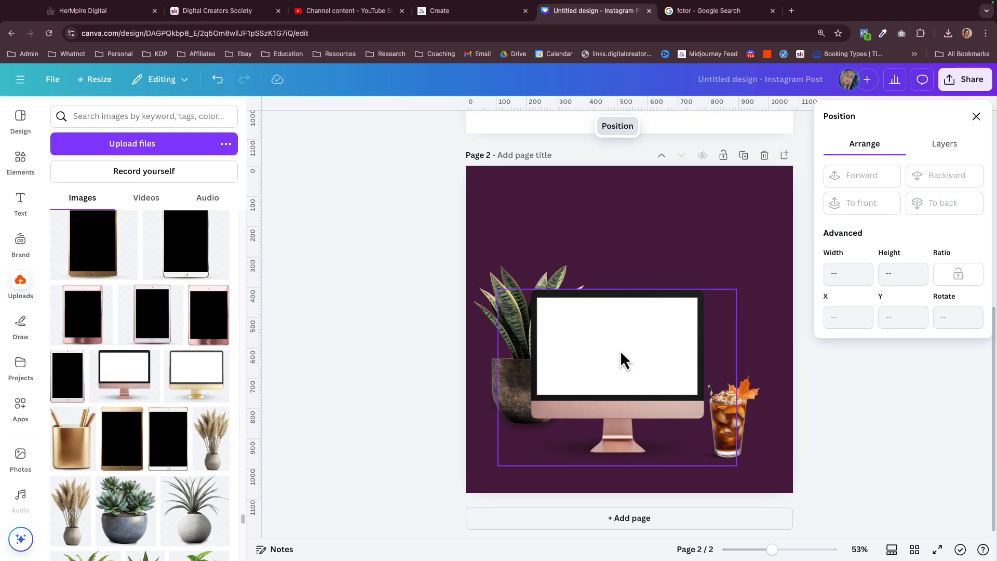
# Step: Add the potted succulent image, shrink it to about 119 × 140 px and place it in front of the monitor, left of its stand
pyautogui.scroll(-2, 140, 467)
pyautogui.scroll(-2, 137, 462)
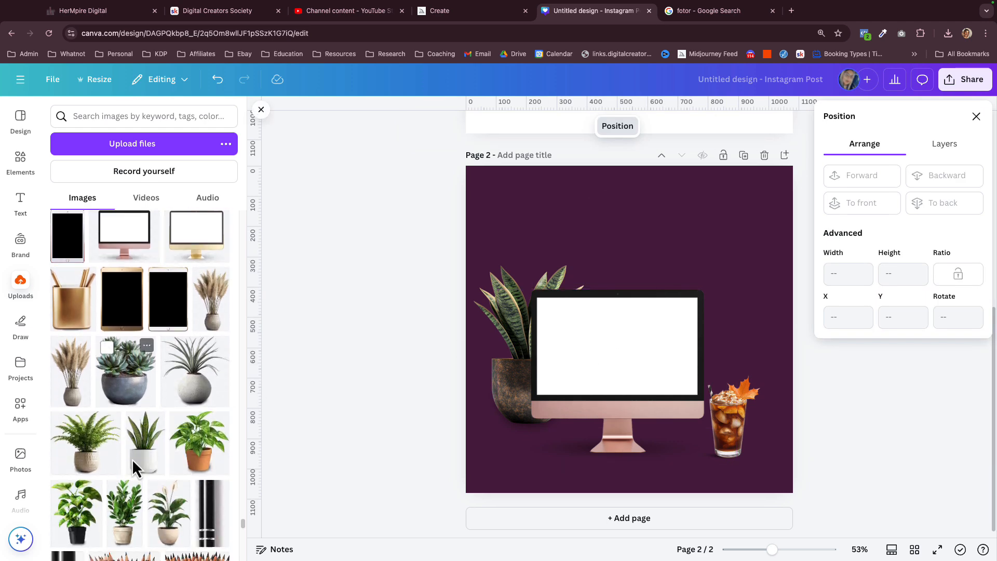
pyautogui.click(132, 372)
pyautogui.moveTo(626, 341); pyautogui.dragTo(659, 366)
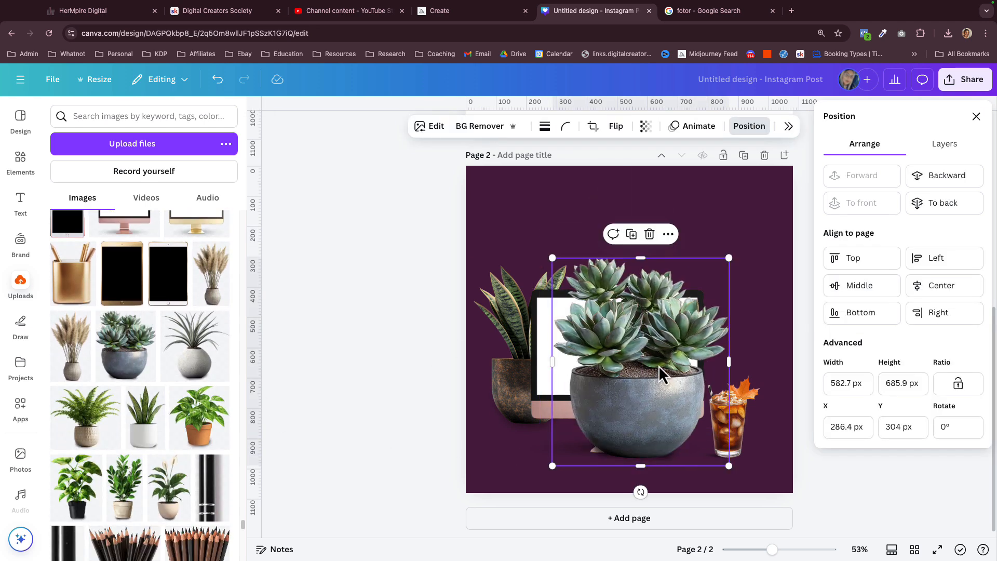
pyautogui.moveTo(729, 257); pyautogui.dragTo(591, 420)
pyautogui.moveTo(568, 457)
pyautogui.mouseDown()
pyautogui.moveTo(656, 472)
pyautogui.moveTo(691, 457)
pyautogui.moveTo(712, 471)
pyautogui.moveTo(767, 455)
pyautogui.moveTo(589, 464)
pyautogui.moveTo(540, 447)
pyautogui.moveTo(567, 449)
pyautogui.mouseUp()
pyautogui.click(724, 478)
pyautogui.click(589, 488)
pyautogui.click(572, 457)
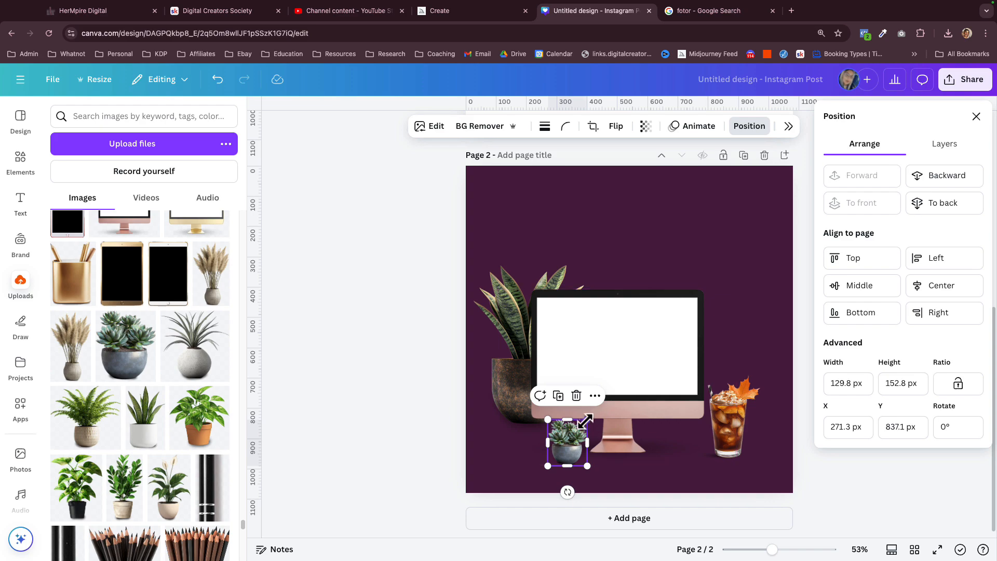
pyautogui.moveTo(586, 420); pyautogui.dragTo(583, 424)
pyautogui.scroll(10, 140, 359)
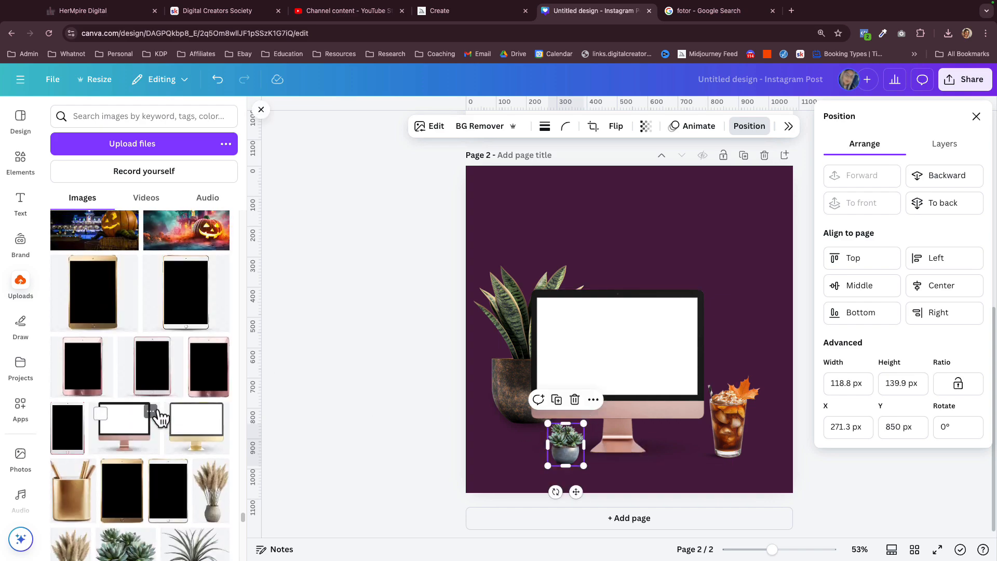
# Step: Add the gold pencil holder image, shrink it to about 114 × 158 px and place it in front of the snake plant's pot, left of the succulent
pyautogui.scroll(10, 160, 435)
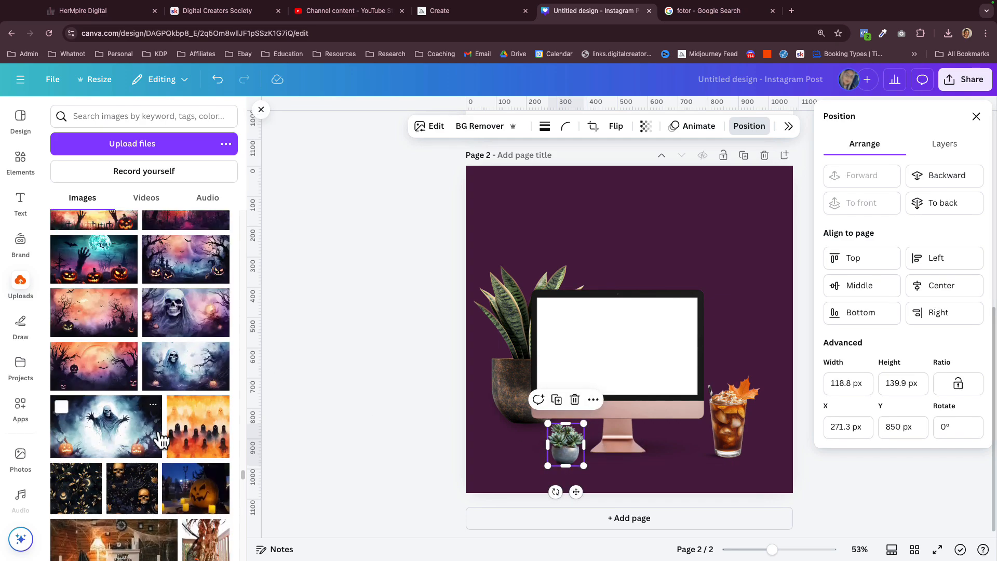
pyautogui.scroll(-10, 161, 441)
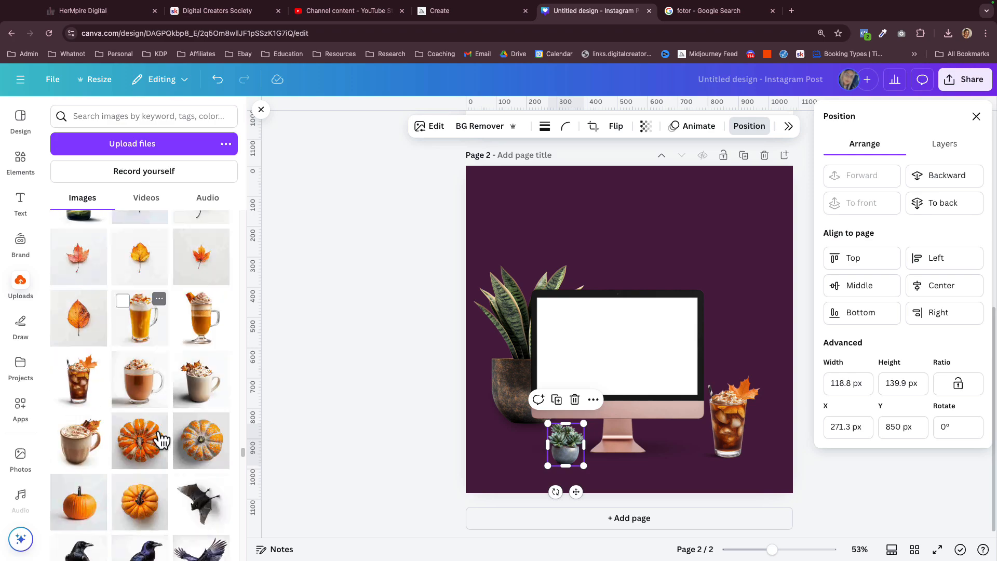
pyautogui.scroll(-10, 161, 441)
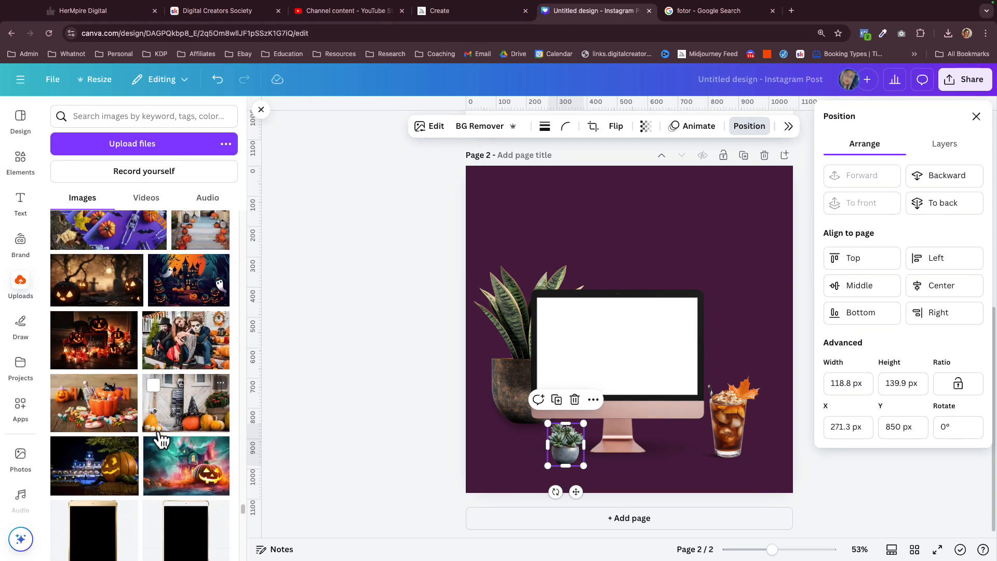
pyautogui.scroll(5, 160, 436)
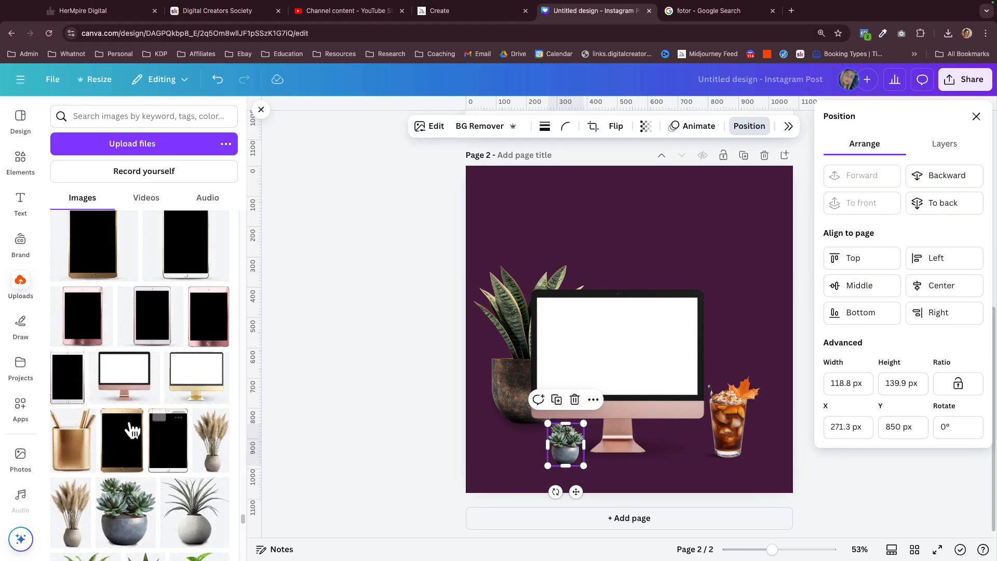
pyautogui.click(84, 457)
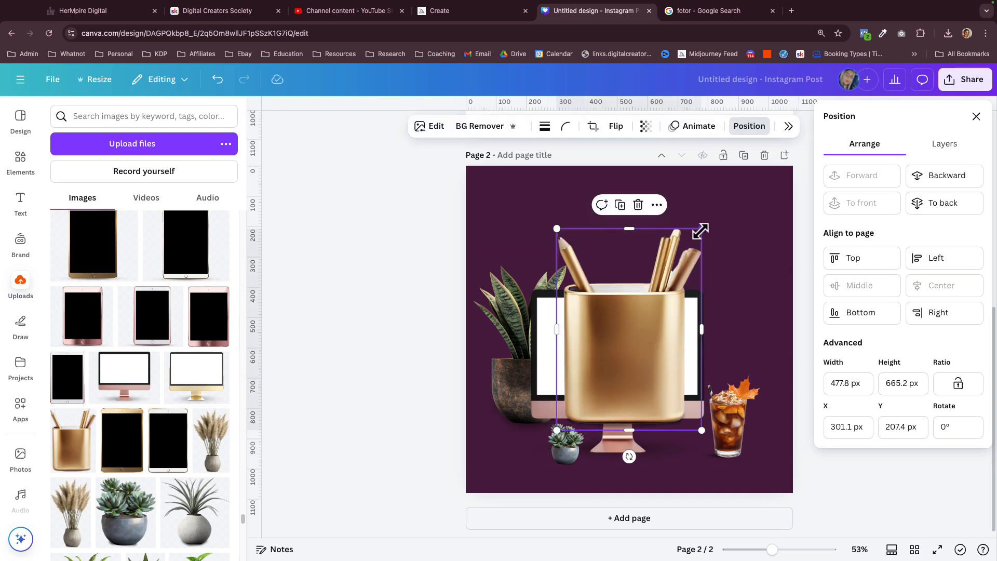
pyautogui.moveTo(700, 231); pyautogui.dragTo(574, 352)
pyautogui.moveTo(578, 406); pyautogui.dragTo(504, 441)
# Step: Shrink the snake plant to about 323 × 478 px and place it left of the monitor, with its pot behind the pencil holder
pyautogui.click(505, 338)
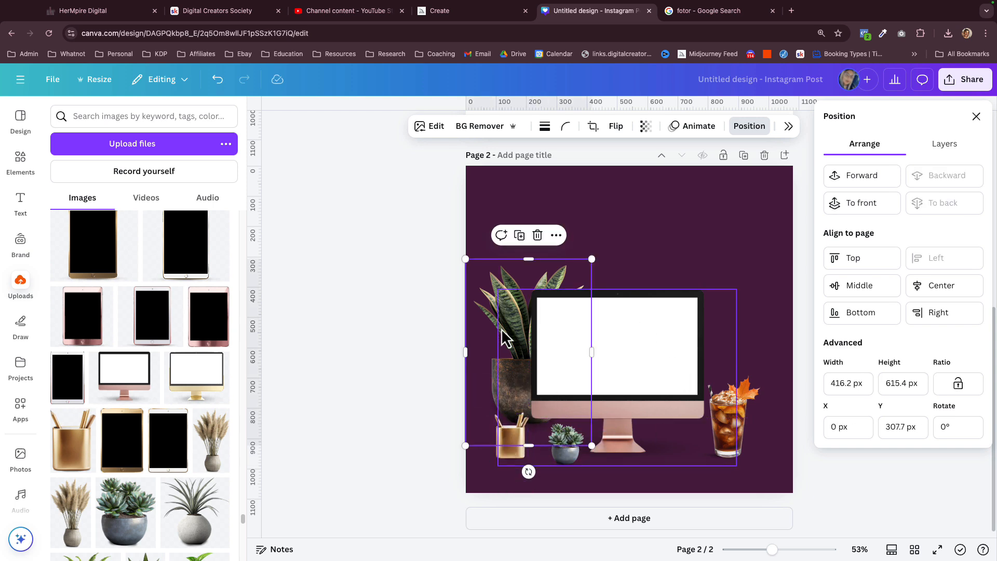
pyautogui.moveTo(591, 255); pyautogui.dragTo(628, 209)
pyautogui.moveTo(556, 253); pyautogui.dragTo(515, 268)
pyautogui.moveTo(583, 222); pyautogui.dragTo(488, 292)
pyautogui.moveTo(483, 340); pyautogui.dragTo(521, 318)
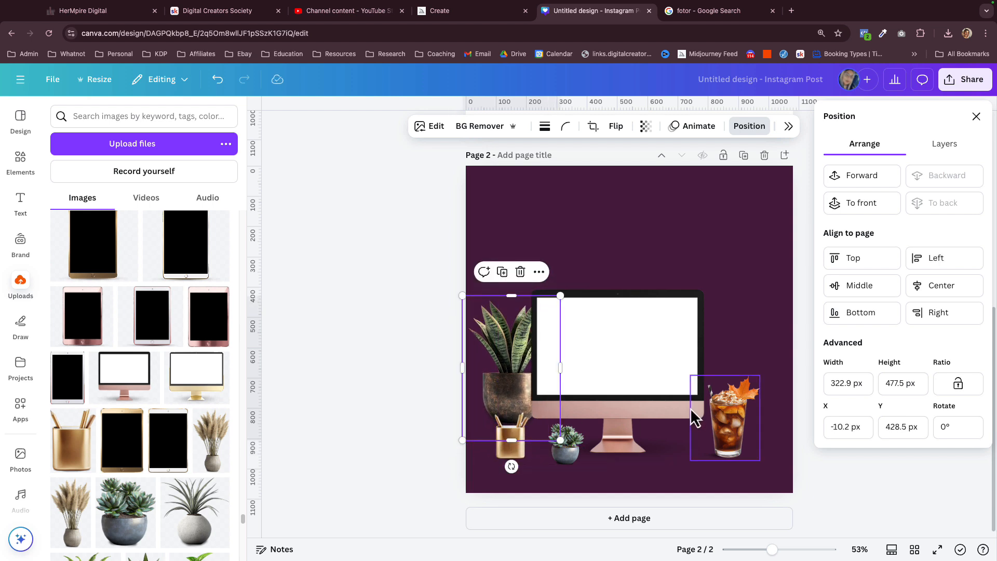
# Step: Nudge the iced coffee down and shift the monitor right and down, so its stand sits between the succulent and the drink
pyautogui.click(737, 426)
pyautogui.moveTo(737, 426); pyautogui.dragTo(733, 432)
pyautogui.moveTo(633, 455); pyautogui.dragTo(647, 467)
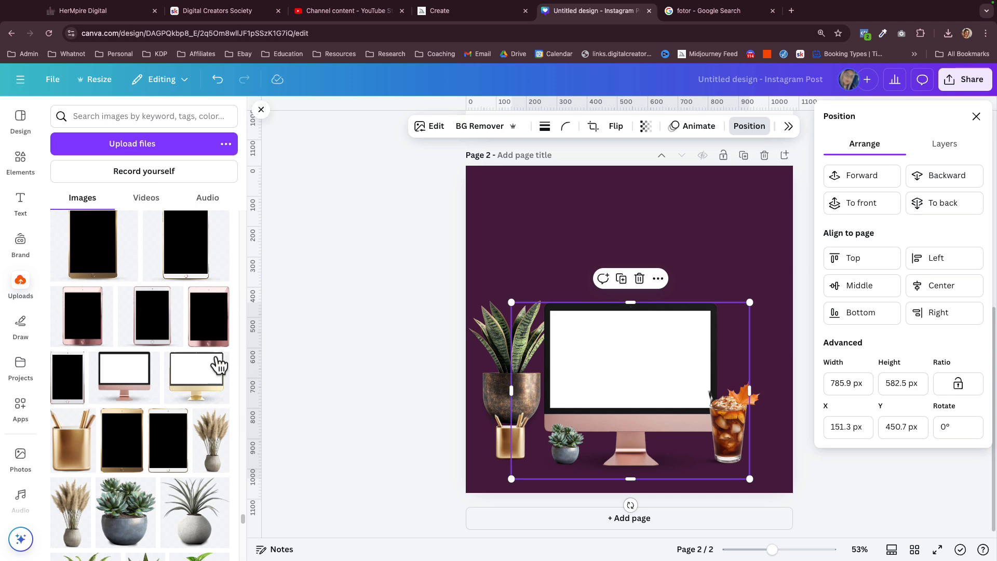
# Step: Add the hooded skeleton image with pumpkins, shrink it to about 539 px wide and extend its lower edge to fill the monitor's screen
pyautogui.scroll(10, 150, 415)
pyautogui.click(129, 362)
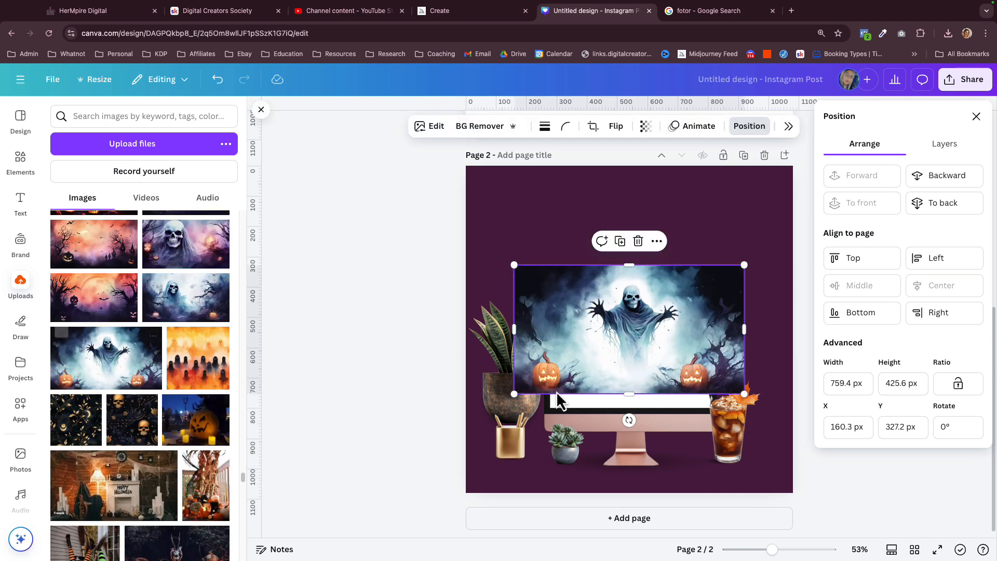
pyautogui.moveTo(743, 265); pyautogui.dragTo(678, 304)
pyautogui.moveTo(600, 303); pyautogui.dragTo(635, 347)
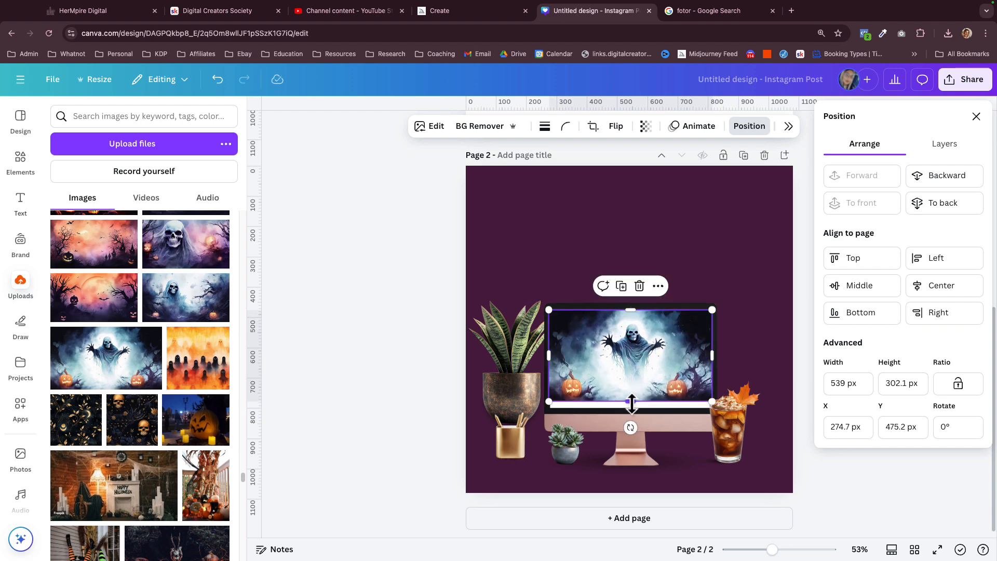
pyautogui.moveTo(630, 401); pyautogui.dragTo(630, 412)
pyautogui.click(717, 316)
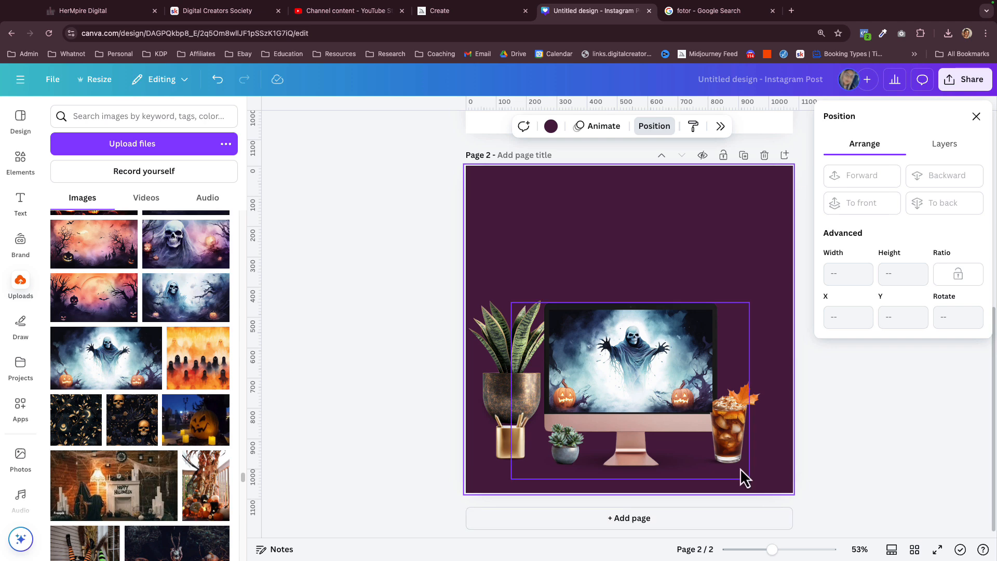
# Step: Lower the iced coffee slightly so its base sits just below the monitor's stand
pyautogui.moveTo(736, 437); pyautogui.dragTo(734, 446)
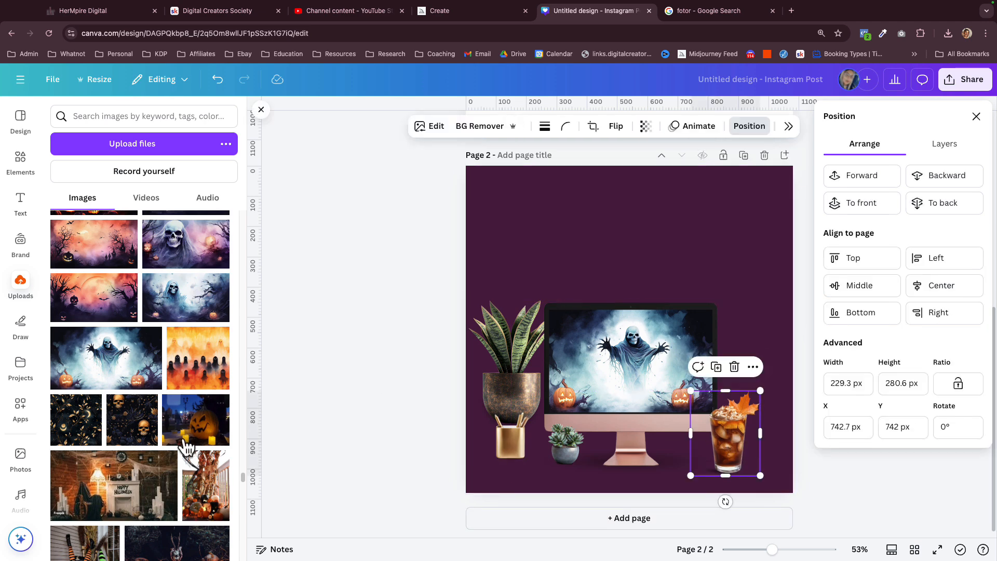
pyautogui.scroll(-5, 186, 447)
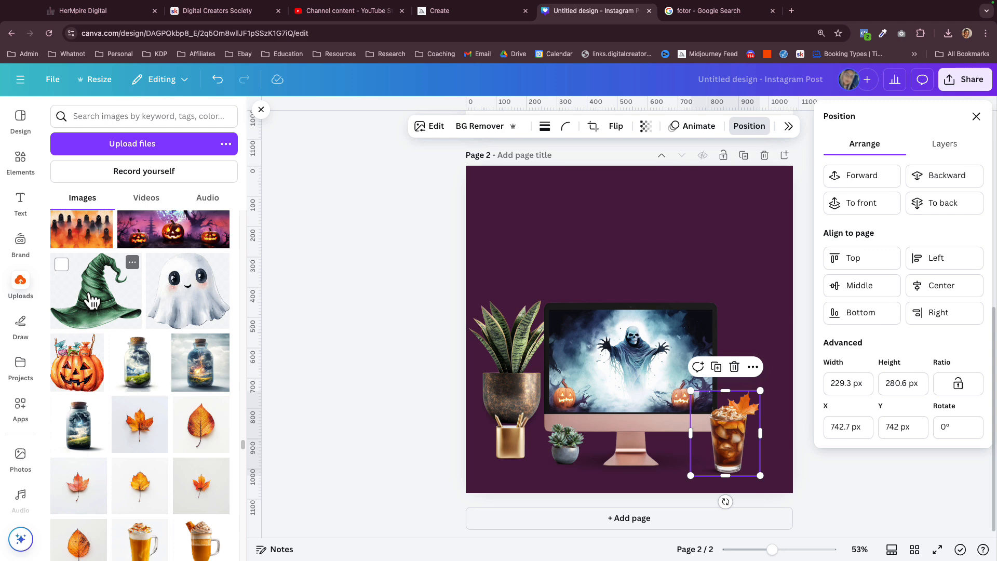
# Step: Enlarge the snake plant to about 405 × 598 px behind the monitor's left edge and move the pencil holder lower, in front of its pot
pyautogui.moveTo(505, 387); pyautogui.dragTo(522, 410)
pyautogui.moveTo(481, 330); pyautogui.dragTo(461, 294)
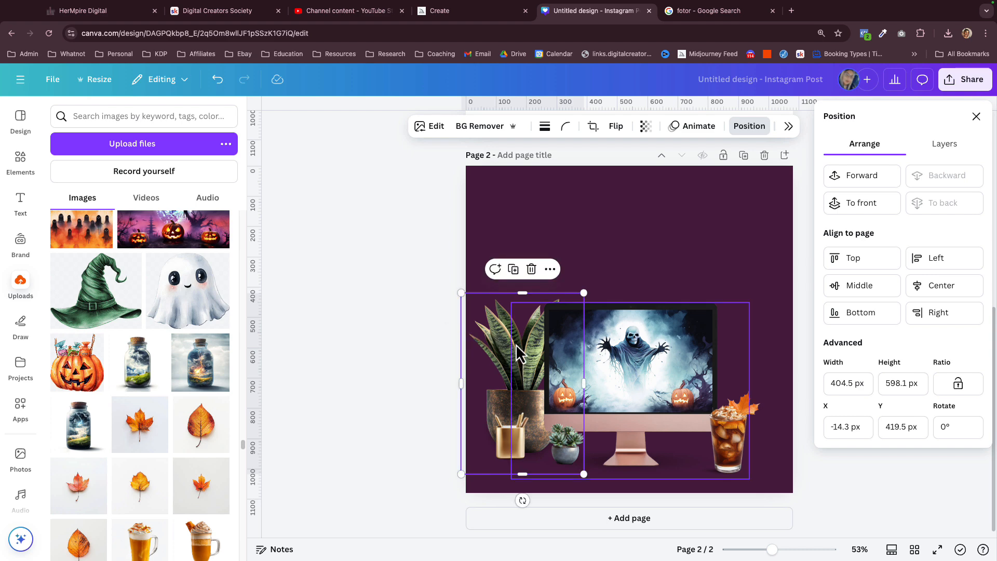
pyautogui.click(519, 335)
pyautogui.click(488, 343)
pyautogui.moveTo(487, 337); pyautogui.dragTo(492, 341)
pyautogui.click(513, 442)
pyautogui.moveTo(513, 442); pyautogui.dragTo(527, 466)
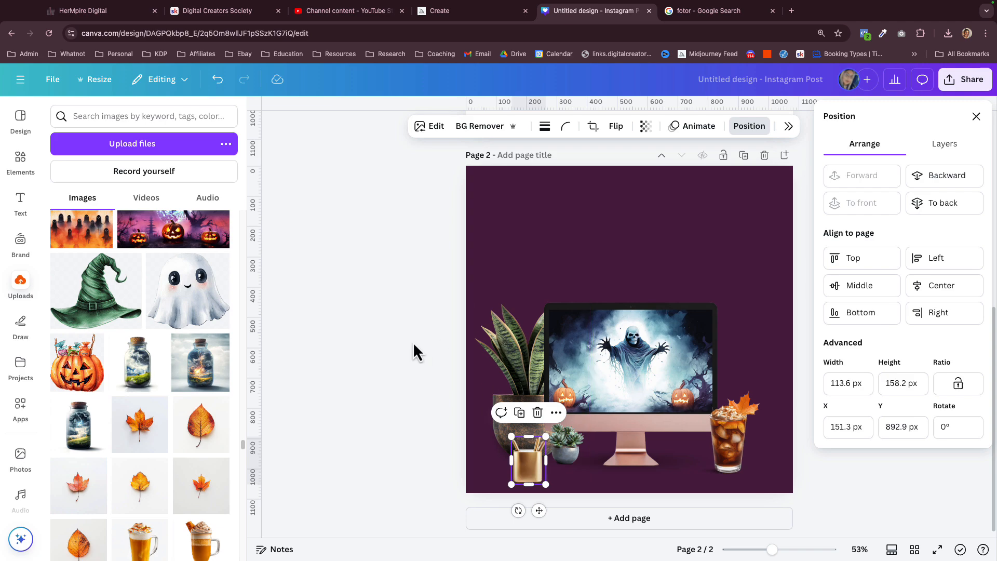
# Step: Add the cute ghost image, shrink it to about 277 × 253 px, rotate it -13.4° and let it overhang the page's upper right edge
pyautogui.scroll(-10, 158, 364)
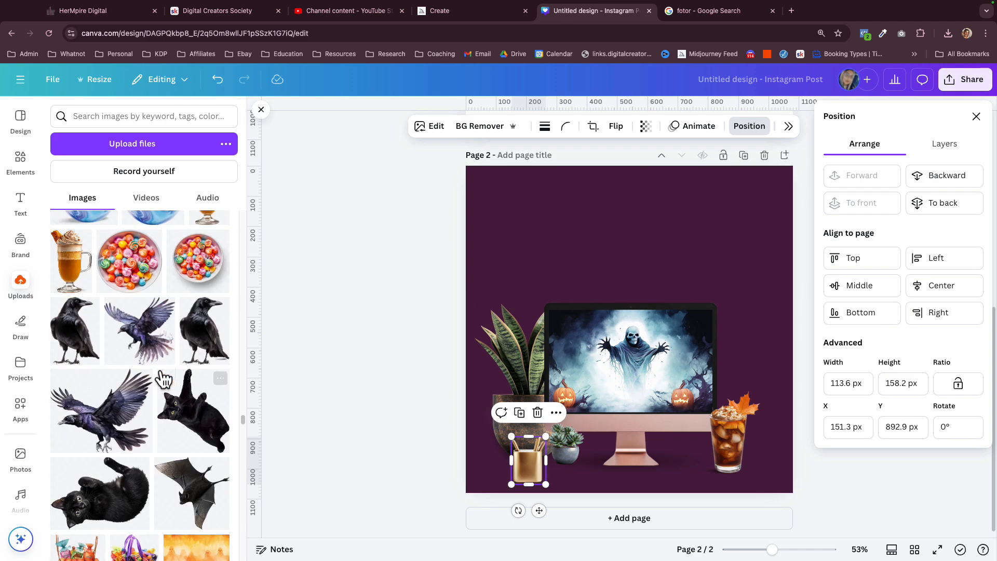
pyautogui.scroll(-5, 213, 434)
pyautogui.scroll(15, 213, 434)
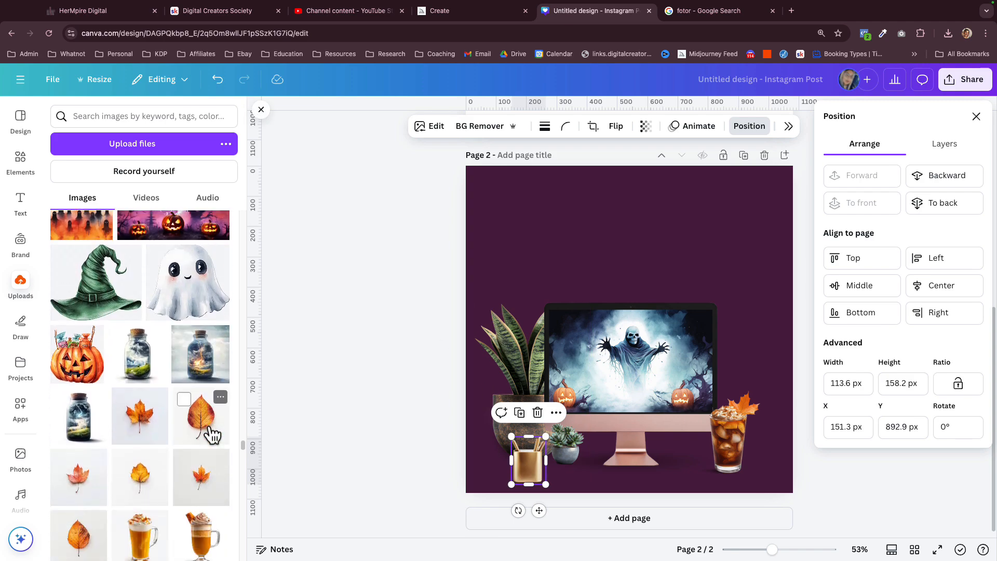
pyautogui.click(209, 283)
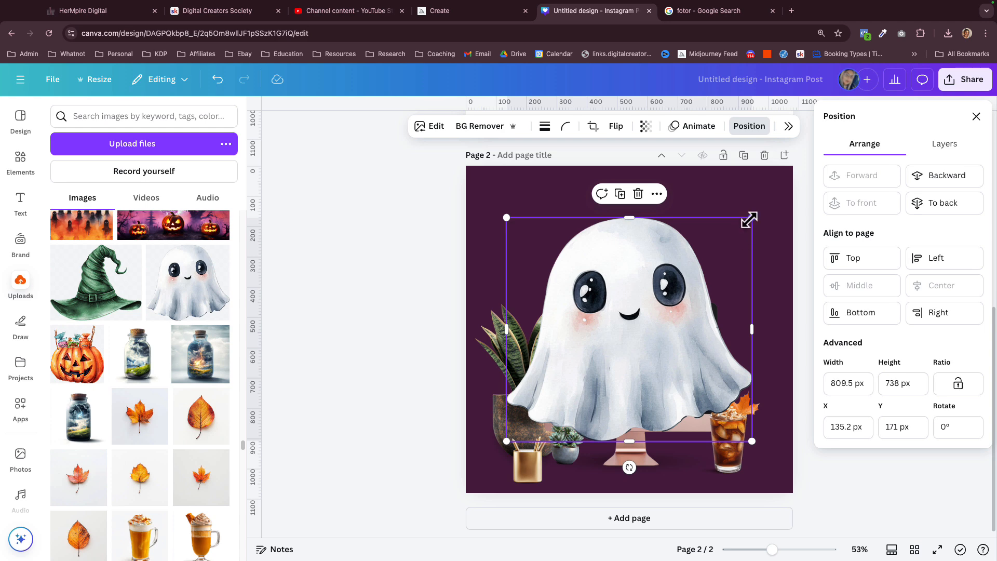
pyautogui.moveTo(751, 219); pyautogui.dragTo(599, 333)
pyautogui.moveTo(561, 386); pyautogui.dragTo(714, 245)
pyautogui.moveTo(750, 307); pyautogui.dragTo(769, 241)
# Step: Add a red autumn leaf branch, shrink it to about 325 × 259 px, rotate it -26.4° and place it in front of the monitor's stand
pyautogui.scroll(5, 157, 416)
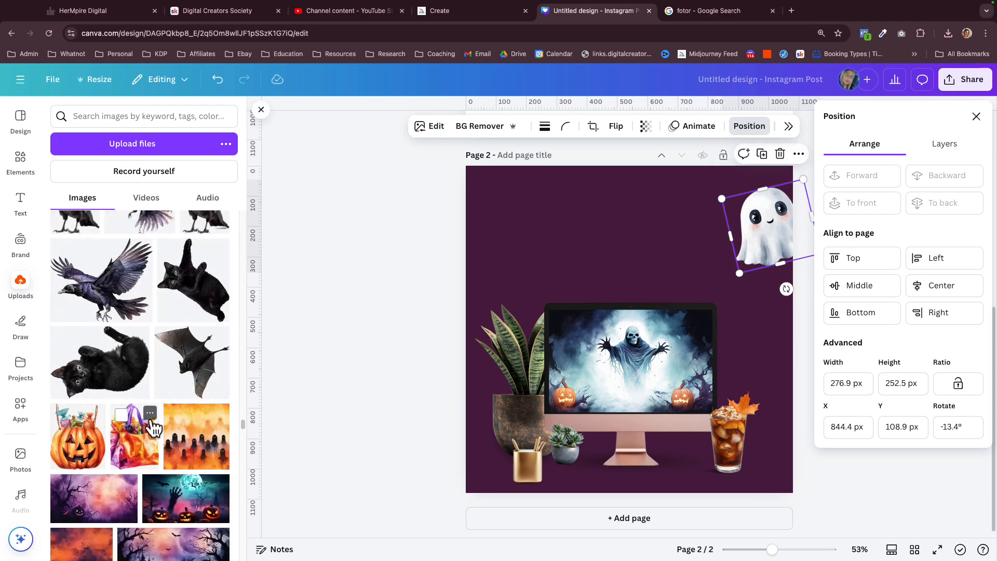
pyautogui.scroll(-10, 152, 423)
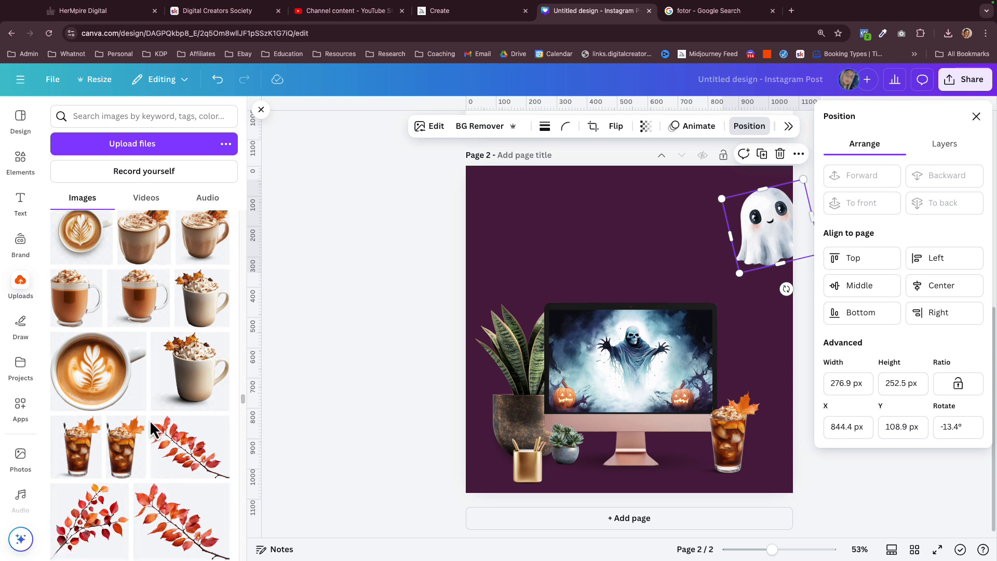
pyautogui.scroll(-2, 187, 395)
pyautogui.scroll(-3, 217, 374)
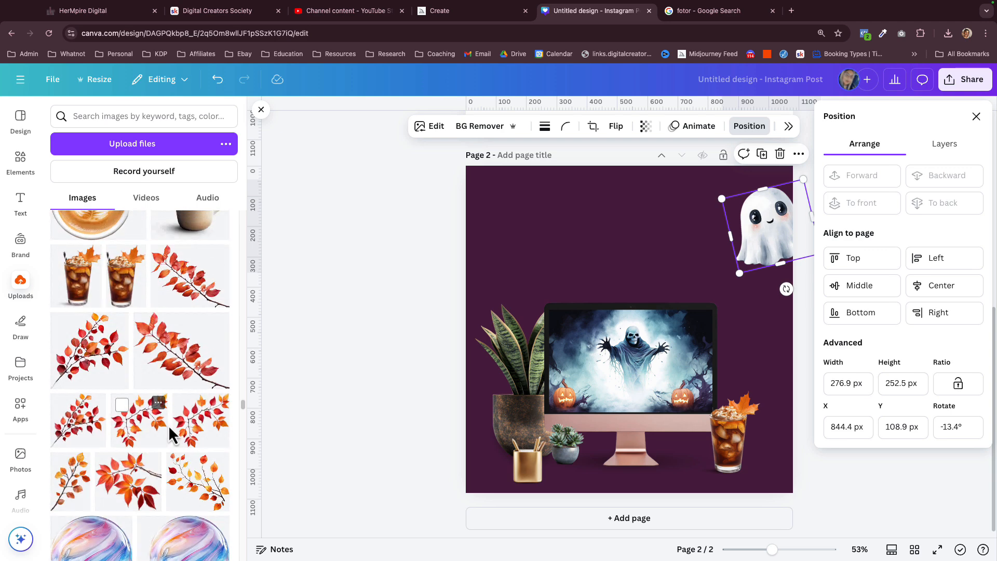
pyautogui.click(202, 322)
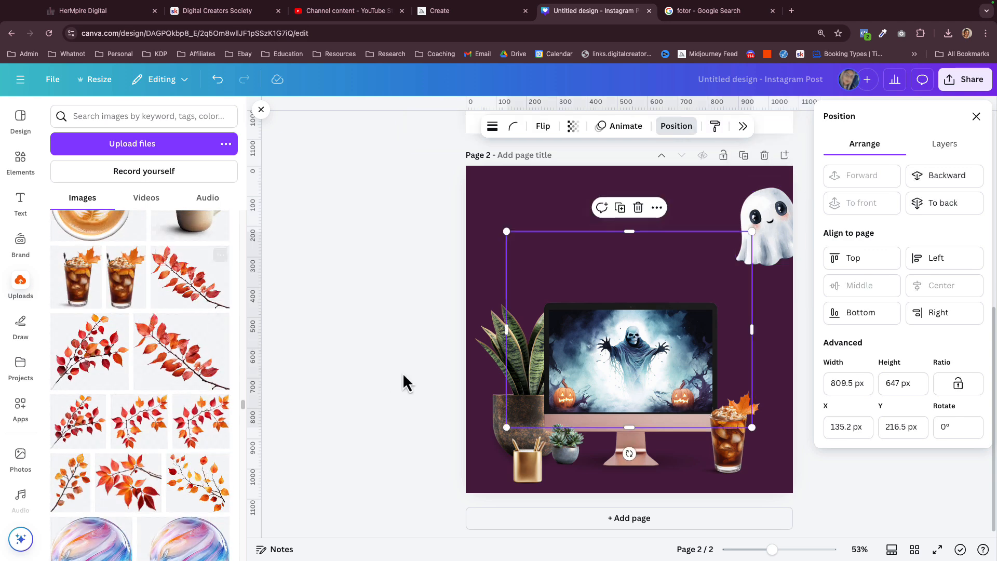
pyautogui.moveTo(751, 228); pyautogui.dragTo(606, 348)
pyautogui.moveTo(558, 452); pyautogui.dragTo(590, 450)
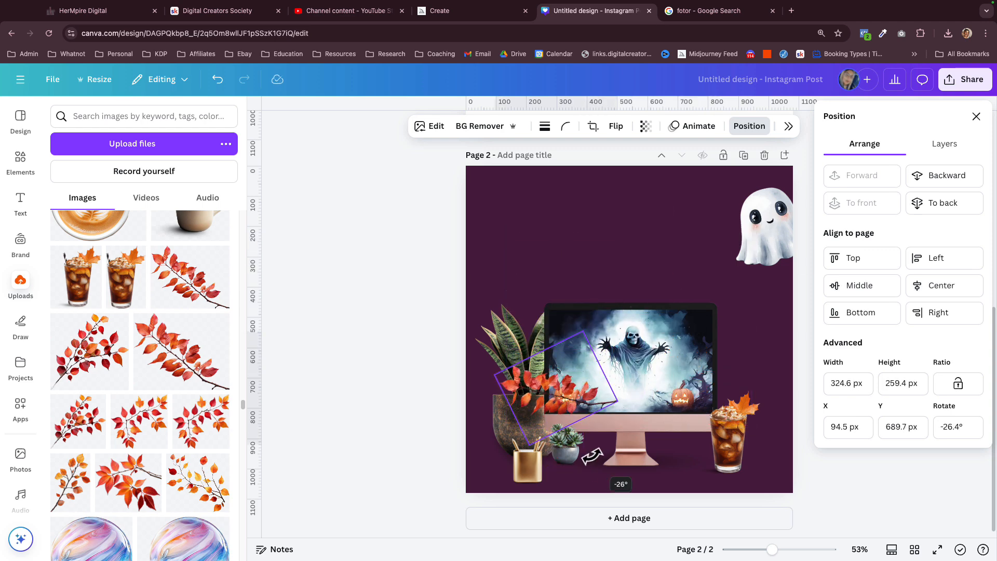
pyautogui.moveTo(569, 398); pyautogui.dragTo(663, 459)
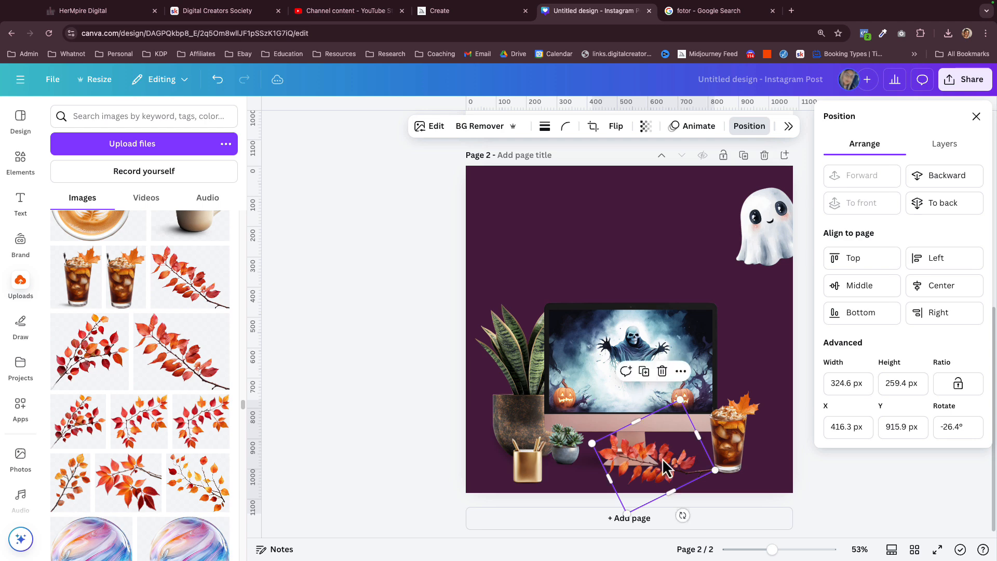
# Step: Try shrinking the leaf branch to about 236 × 189 px beside the iced coffee, and delete it from the page
pyautogui.click(581, 474)
pyautogui.click(575, 485)
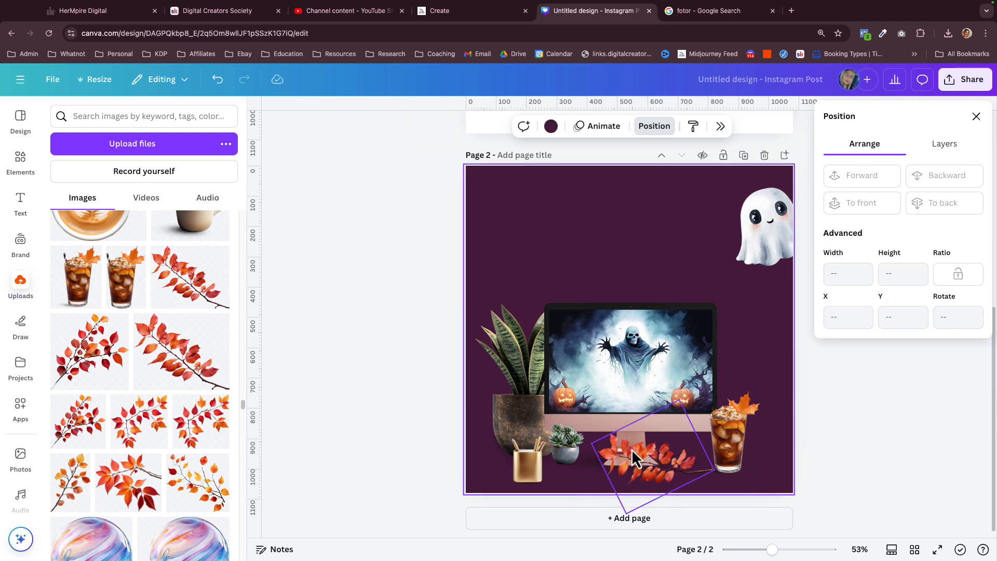
pyautogui.click(638, 468)
pyautogui.moveTo(714, 469); pyautogui.dragTo(648, 479)
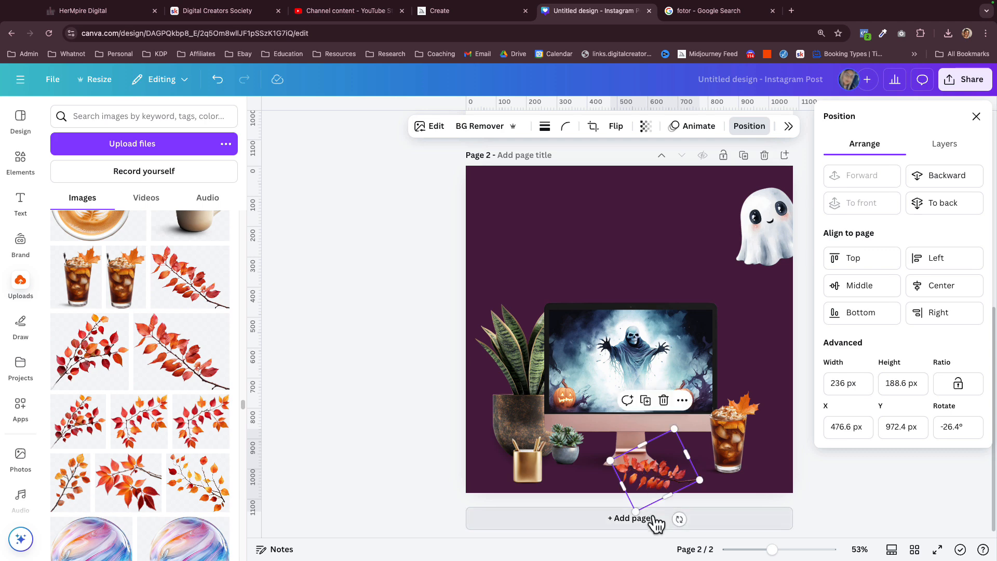
pyautogui.moveTo(679, 516); pyautogui.dragTo(669, 475)
pyautogui.click(754, 474)
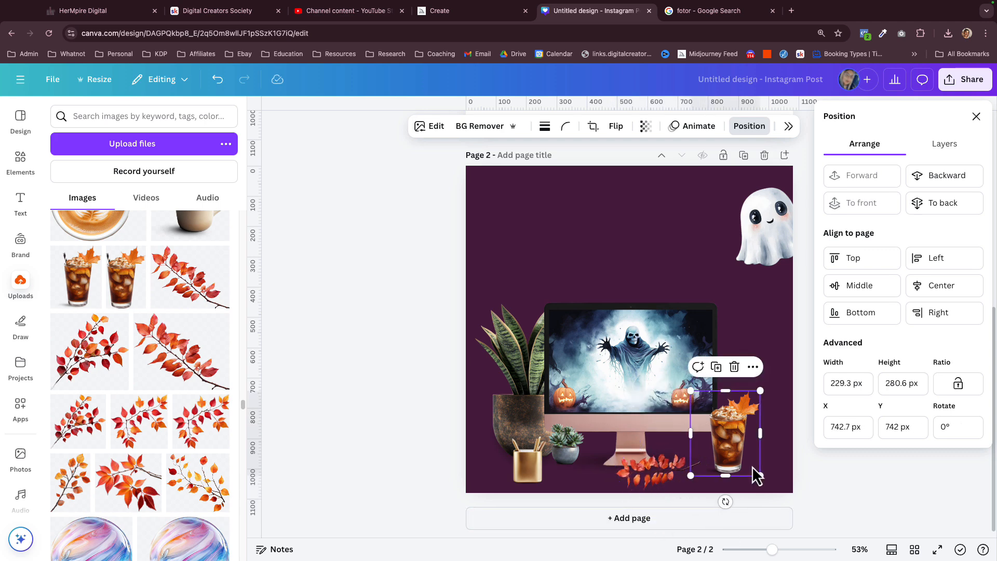
pyautogui.click(640, 465)
pyautogui.press('Delete')
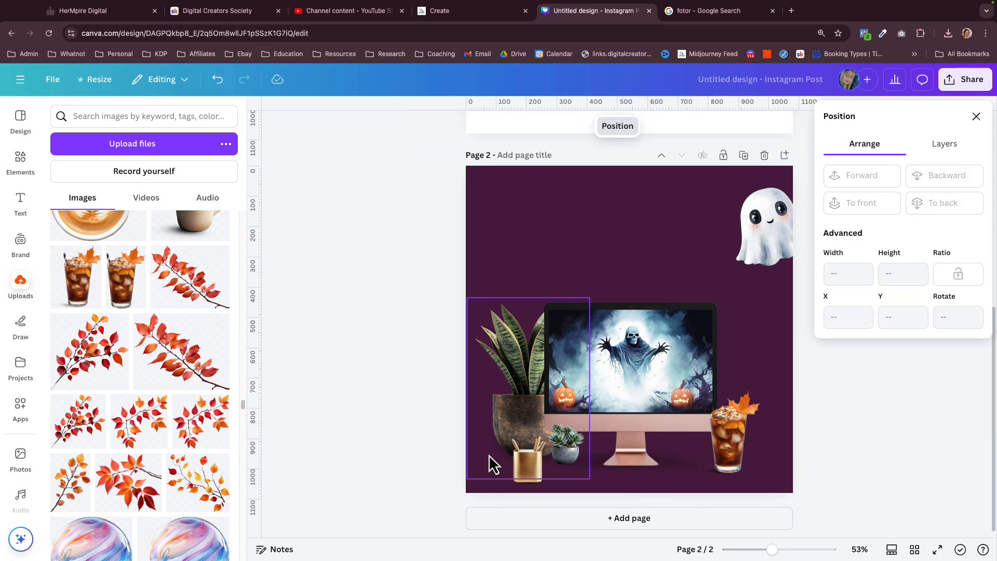
# Step: Add the orange pumpkin image with the soft shadow and flip it horizontally
pyautogui.scroll(-10, 156, 337)
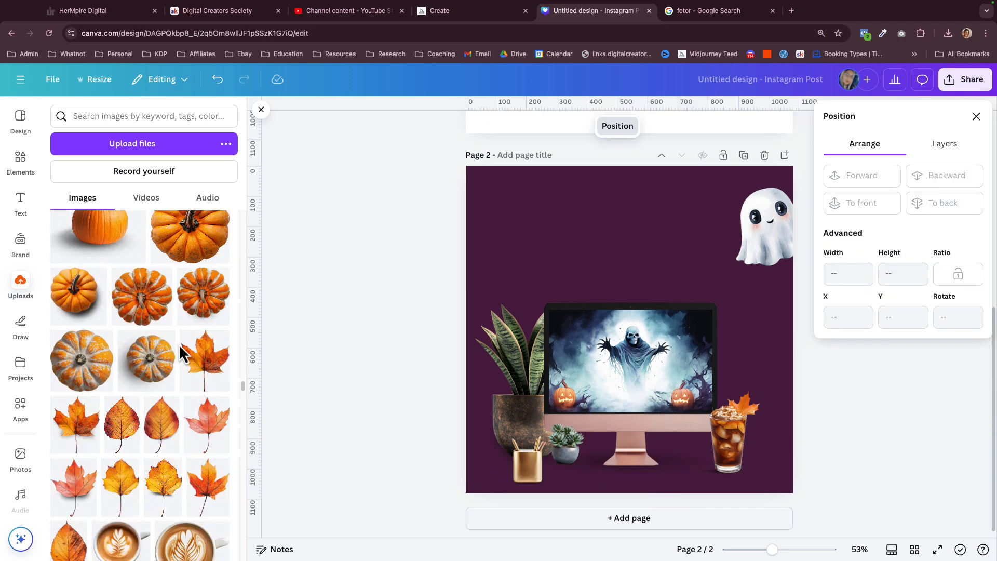
pyautogui.scroll(-2, 172, 393)
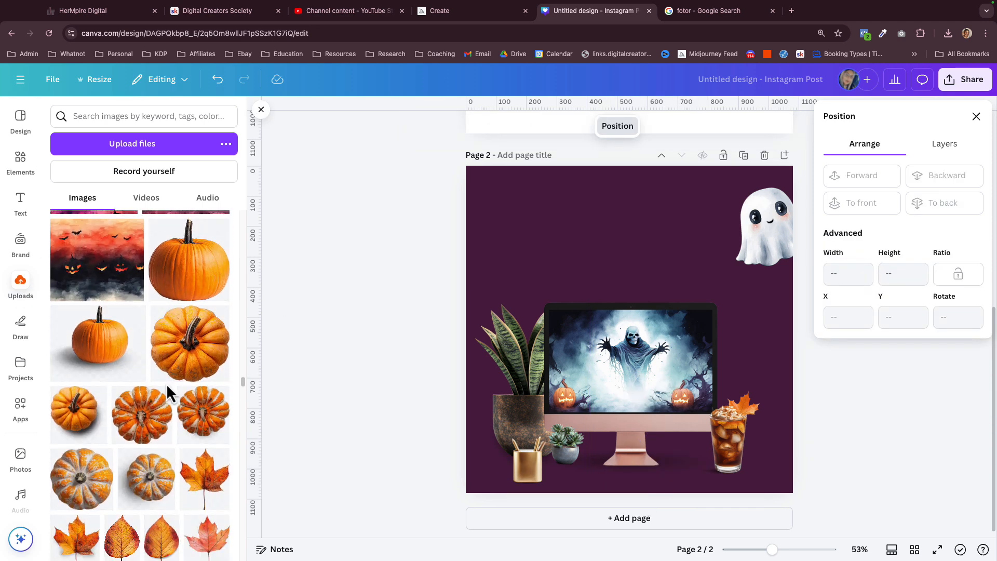
pyautogui.click(110, 360)
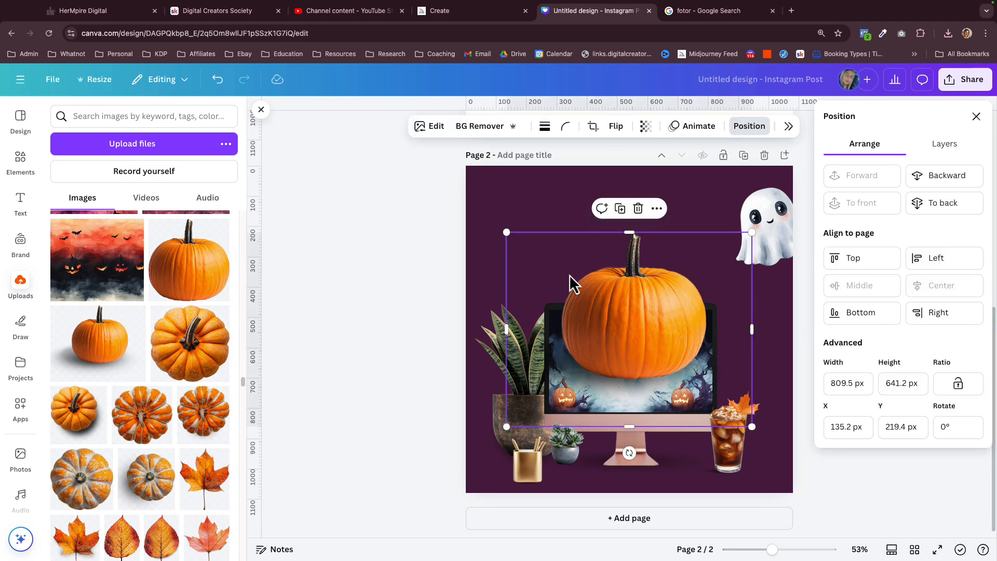
pyautogui.click(617, 128)
pyautogui.click(625, 156)
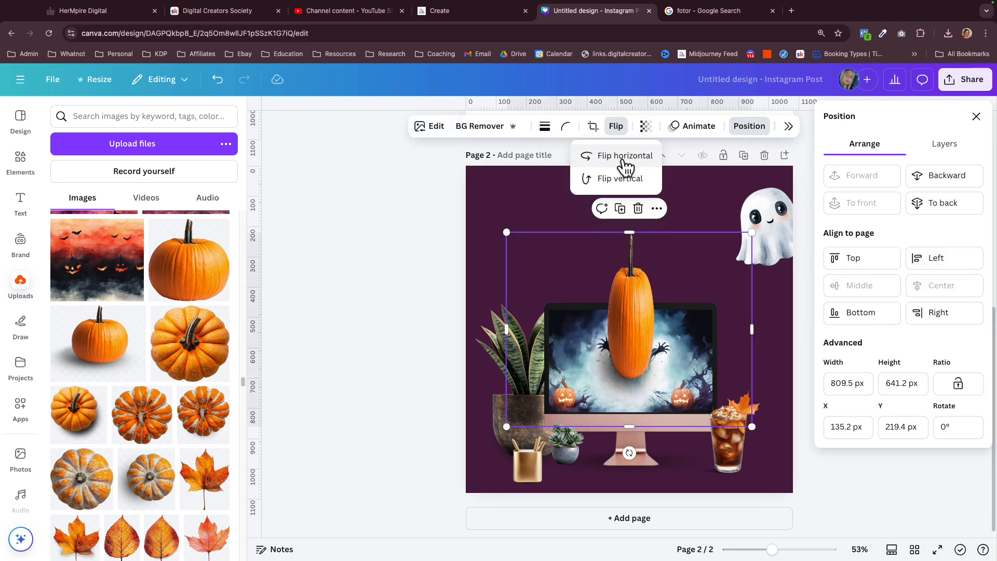
# Step: Shrink the pumpkin to about 633 × 501 px, place it at the monitor's right over the iced coffee and send it to the back
pyautogui.moveTo(623, 345); pyautogui.dragTo(725, 370)
pyautogui.moveTo(614, 274); pyautogui.dragTo(670, 313)
pyautogui.moveTo(773, 376); pyautogui.dragTo(736, 410)
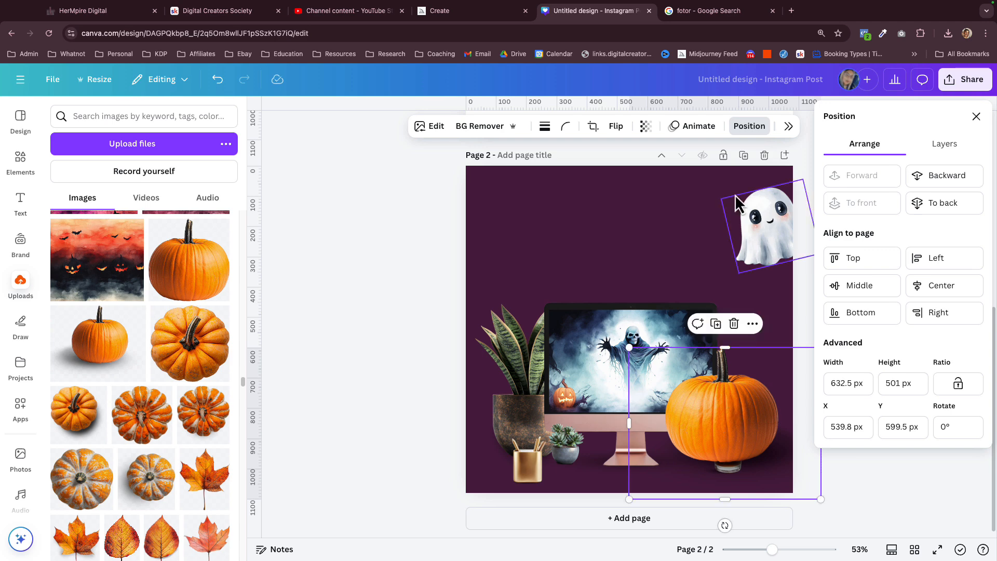
pyautogui.click(946, 205)
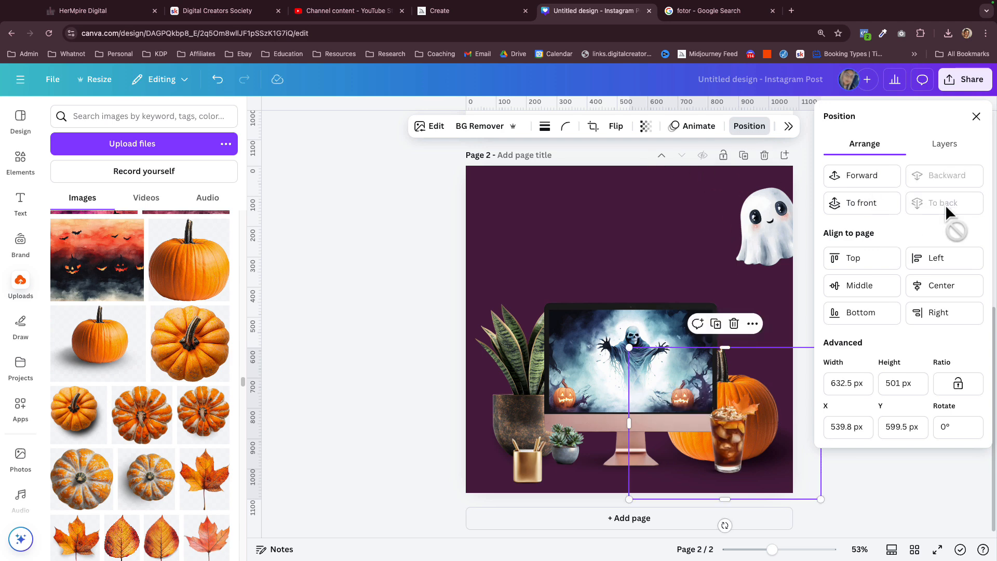
pyautogui.click(578, 273)
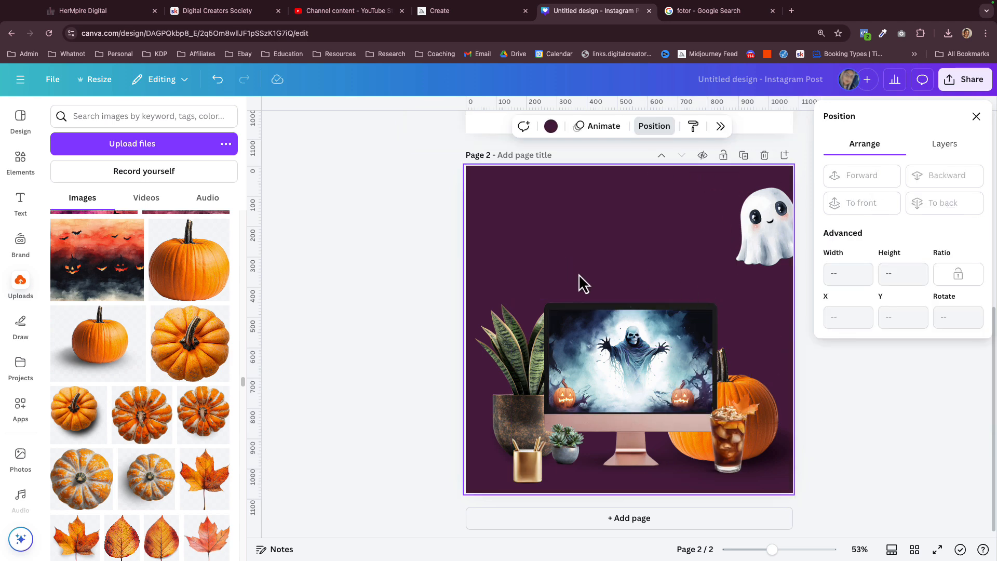
# Step: Nudge the ghost slightly lower at the page's right edge
pyautogui.click(792, 255)
# Step: Try the flying crow image at about 608 × 496 px above the monitor, and delete it from the page
pyautogui.scroll(-20, 162, 415)
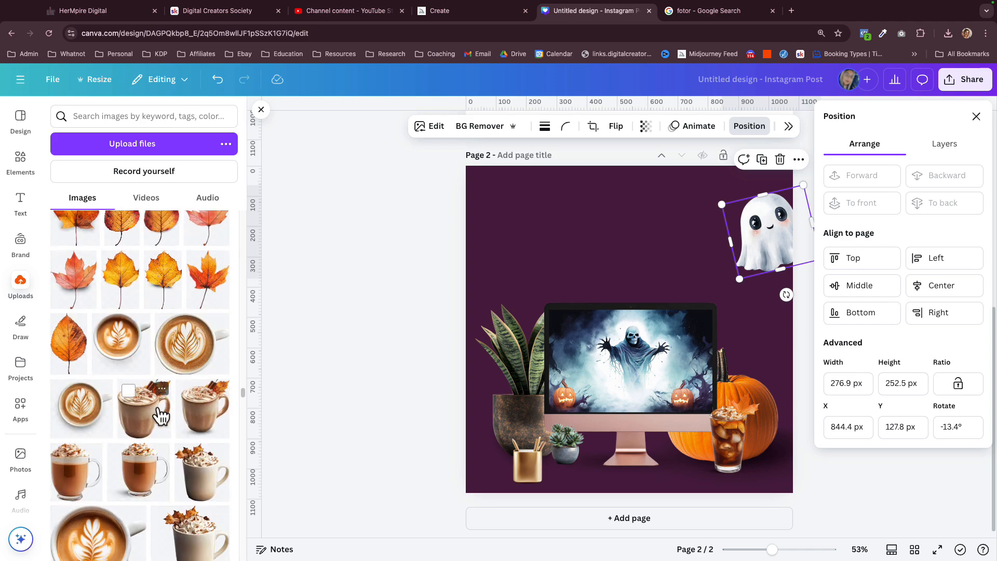
pyautogui.scroll(20, 162, 416)
pyautogui.scroll(-11, 162, 415)
pyautogui.scroll(-15, 161, 415)
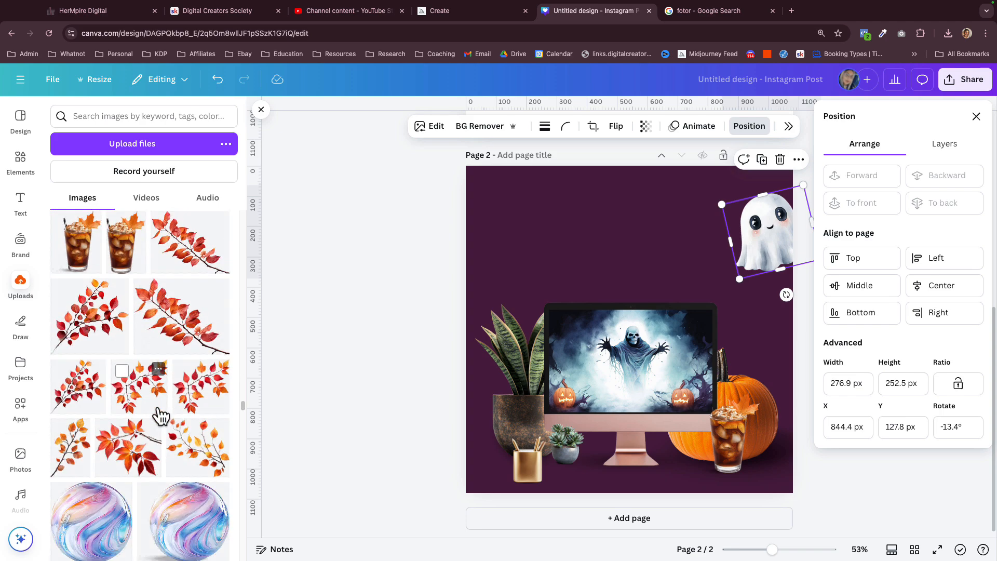
pyautogui.click(108, 365)
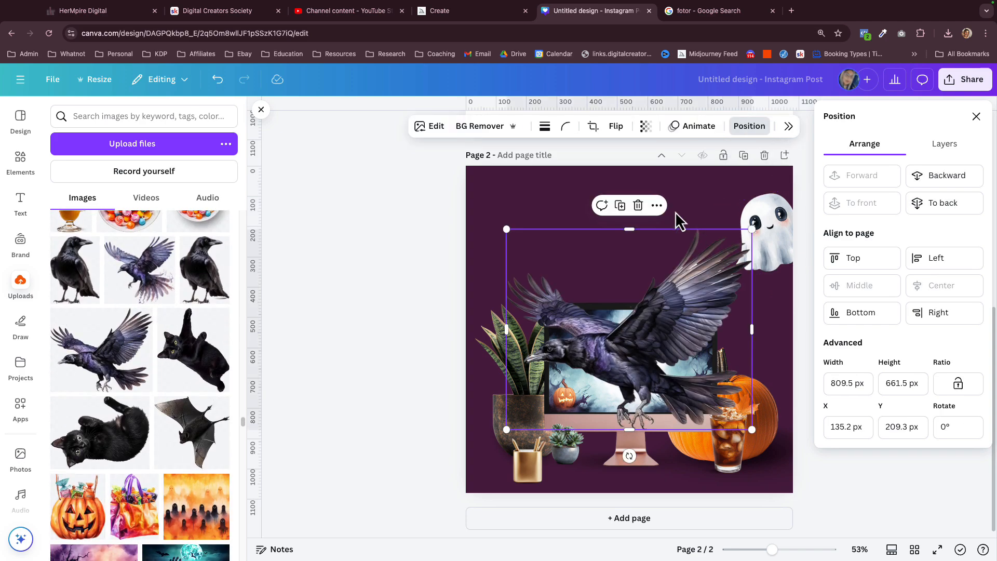
pyautogui.moveTo(752, 229); pyautogui.dragTo(690, 279)
pyautogui.moveTo(602, 351); pyautogui.dragTo(586, 219)
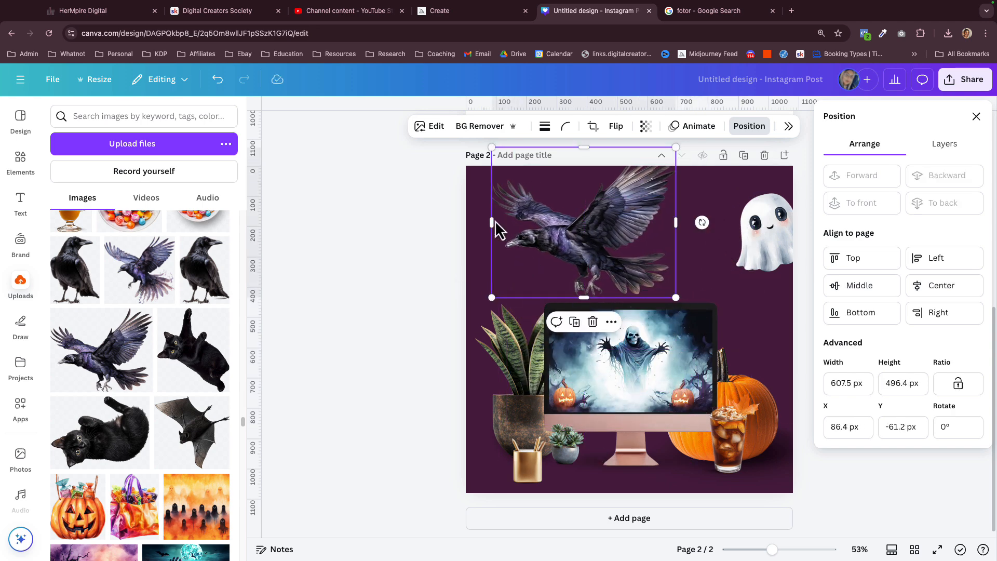
pyautogui.press('Delete')
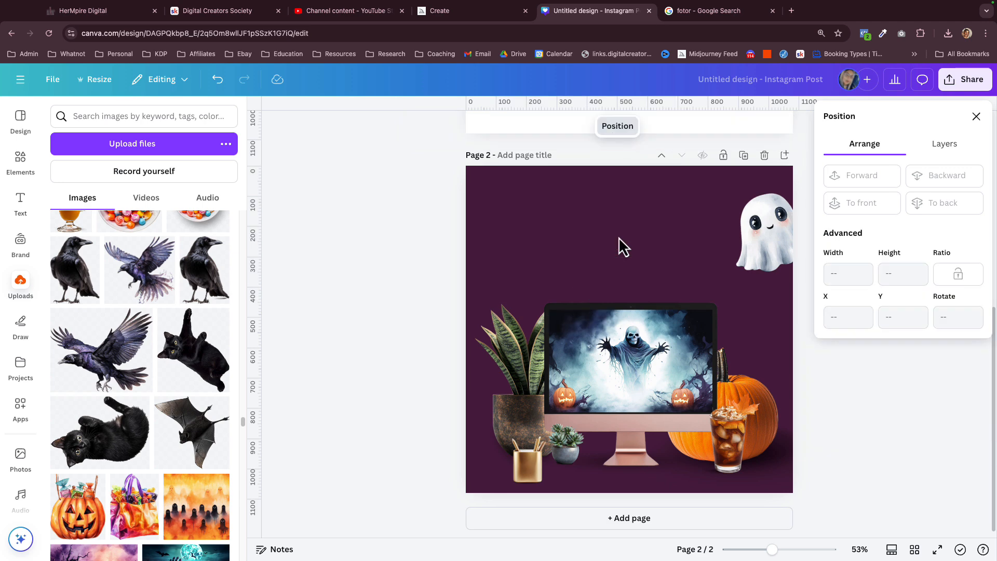
# Step: Try adding the standing crow image, shrunk to about 189 × 255 px, in front of the small succulent
pyautogui.click(75, 293)
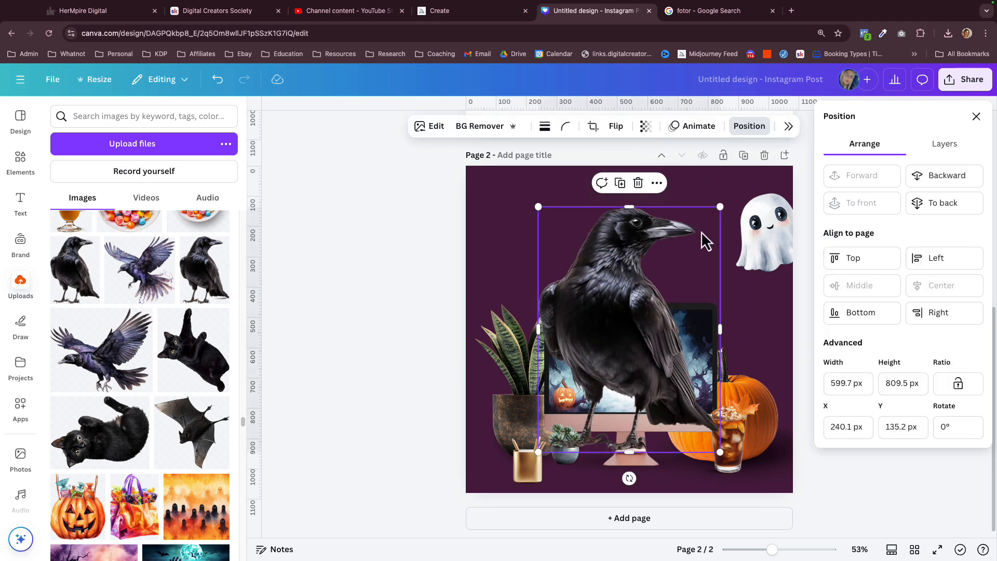
pyautogui.moveTo(722, 204); pyautogui.dragTo(663, 294)
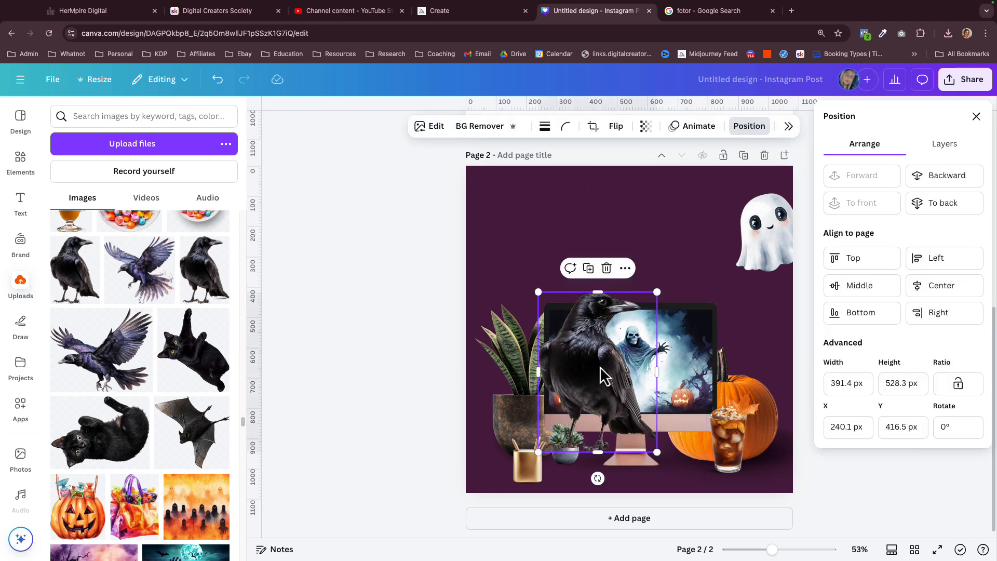
pyautogui.moveTo(597, 368); pyautogui.dragTo(604, 402)
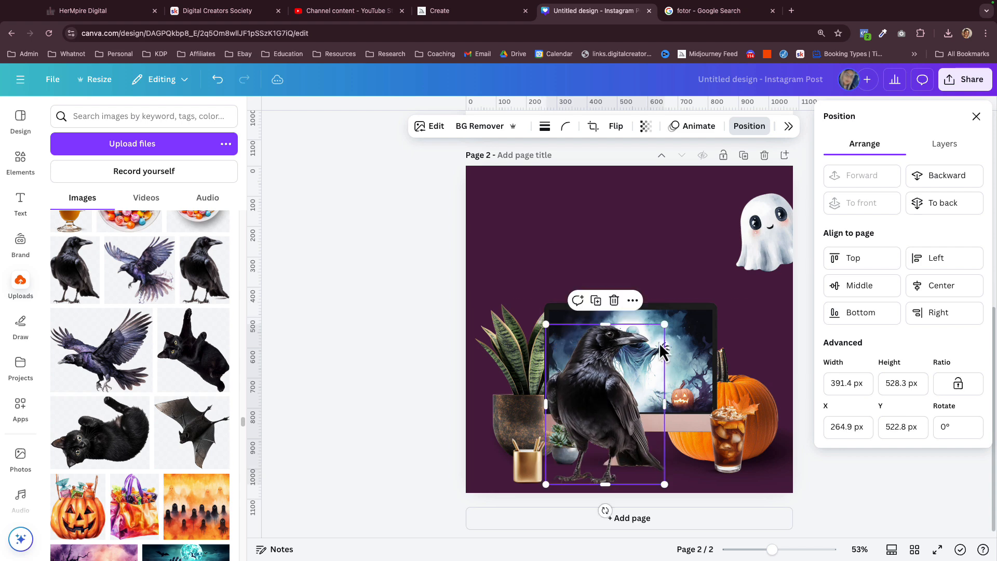
pyautogui.moveTo(665, 325); pyautogui.dragTo(603, 407)
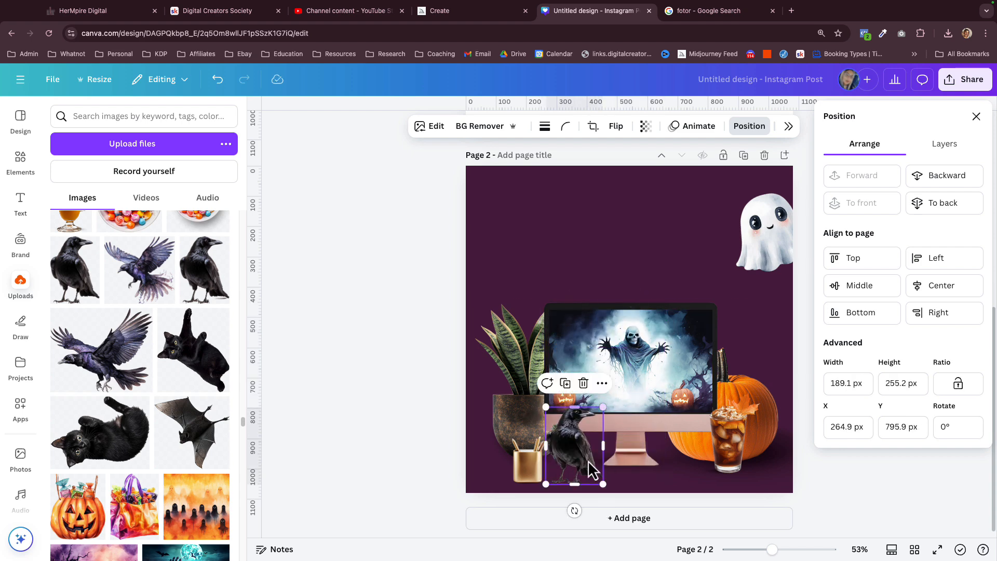
pyautogui.moveTo(587, 457); pyautogui.dragTo(602, 477)
# Step: Move the gold pencil holder beside the iced coffee, and delete the standing crow after trying it against the snake plant's pot
pyautogui.moveTo(526, 464); pyautogui.dragTo(690, 463)
pyautogui.click(583, 485)
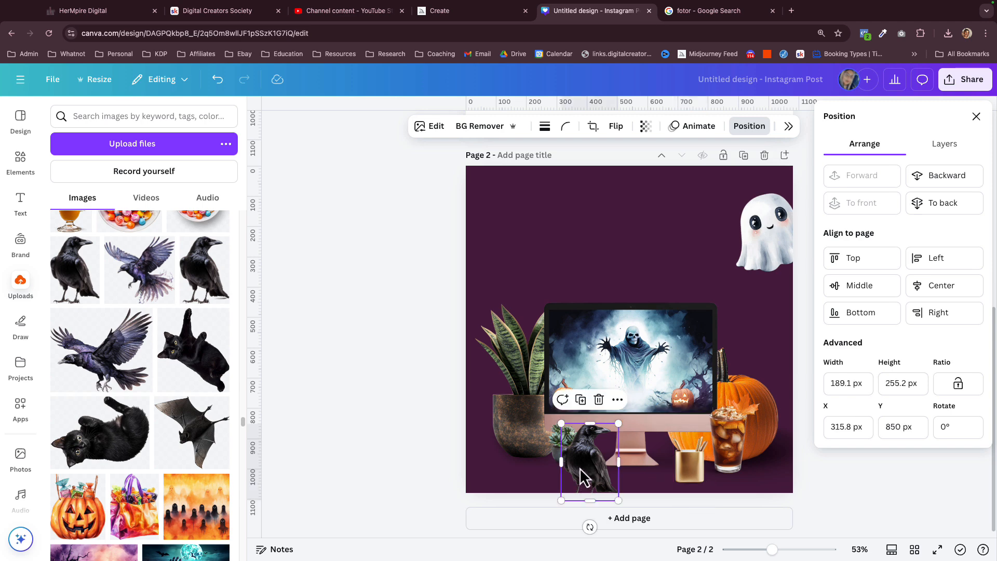
pyautogui.moveTo(583, 471); pyautogui.dragTo(501, 444)
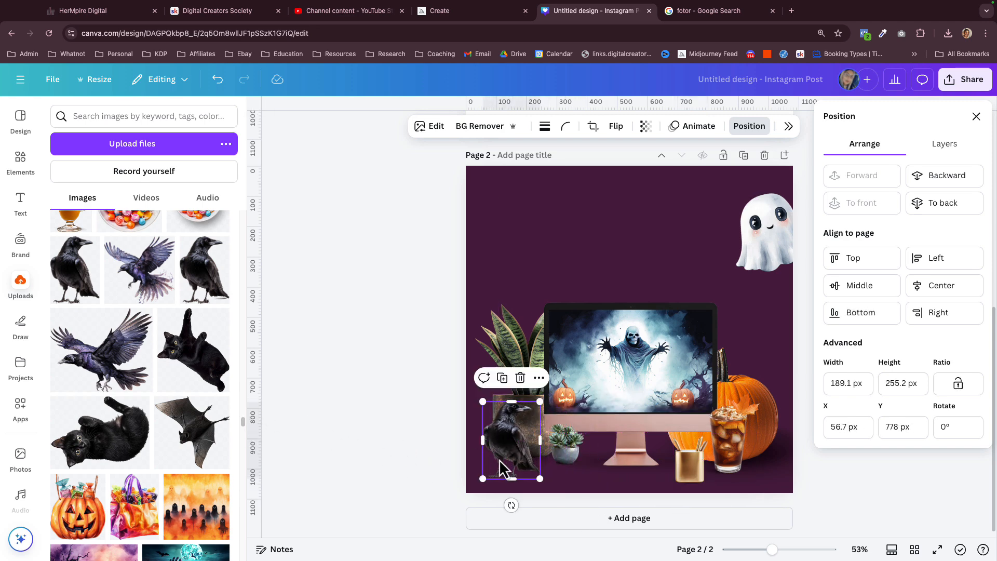
pyautogui.press('Delete')
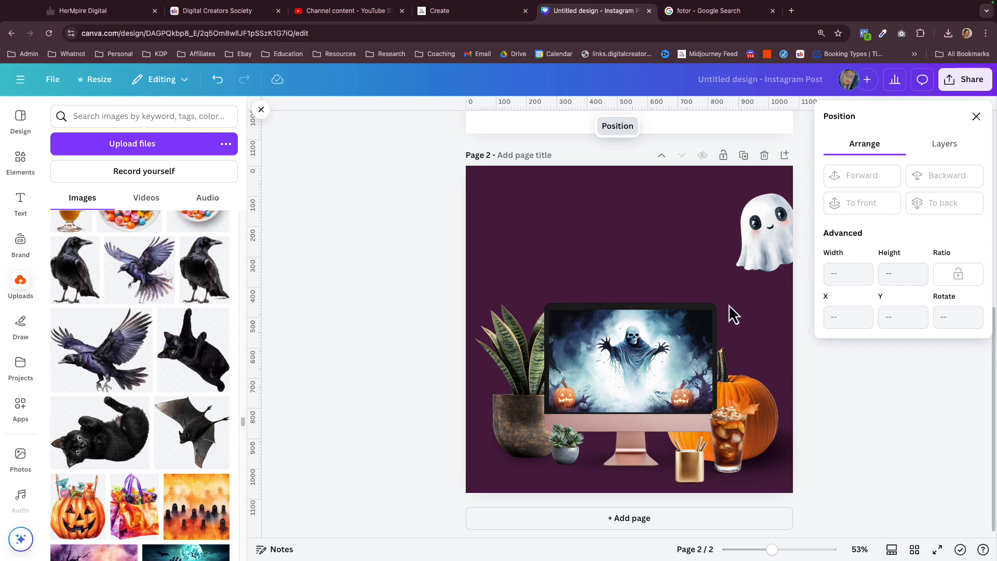
# Step: Add the flying crow, shrink it to about 529 × 432 px, flip it horizontally and place it in the page's upper-left corner
pyautogui.click(95, 367)
pyautogui.moveTo(594, 304); pyautogui.dragTo(588, 283)
pyautogui.moveTo(718, 192); pyautogui.dragTo(641, 271)
pyautogui.moveTo(572, 344); pyautogui.dragTo(592, 263)
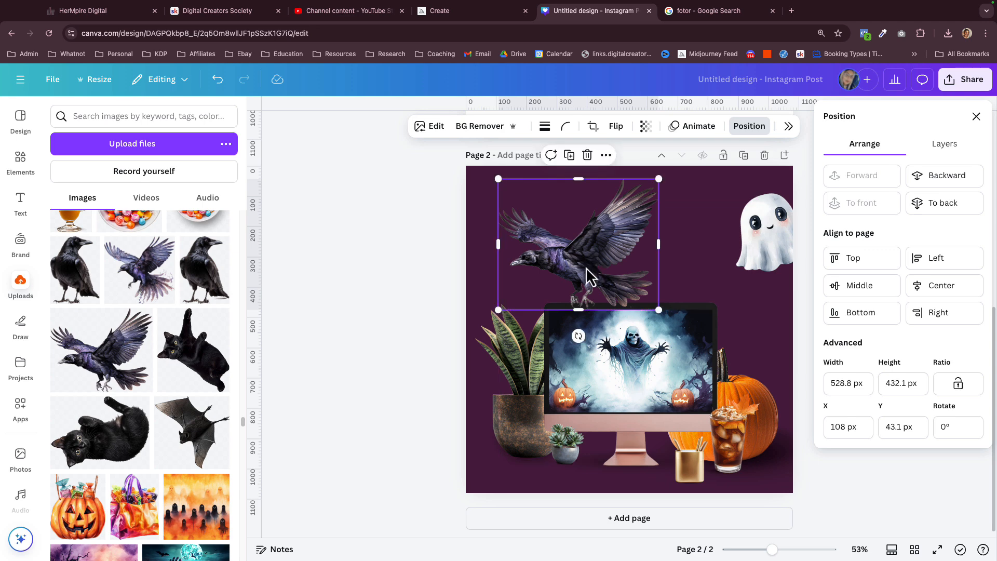
pyautogui.click(616, 126)
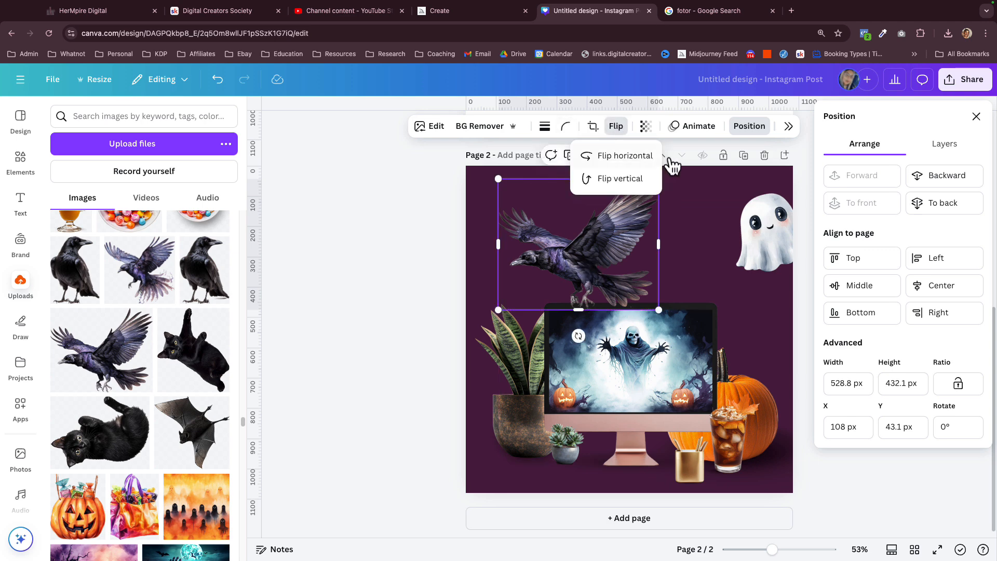
pyautogui.click(634, 160)
pyautogui.moveTo(585, 245); pyautogui.dragTo(543, 235)
pyautogui.click(403, 383)
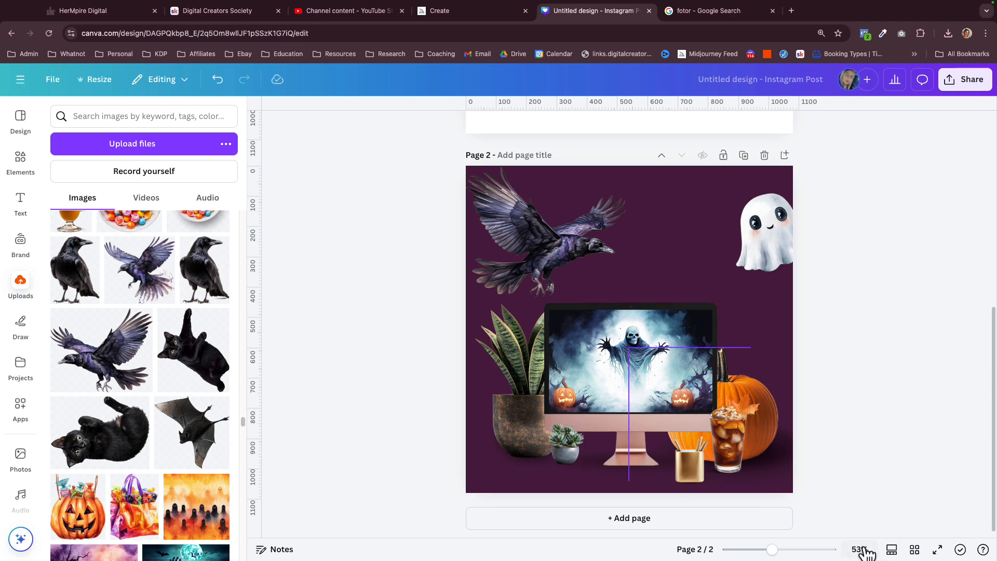
# Step: Move the pumpkin slightly higher behind the iced coffee and monitor
pyautogui.click(756, 382)
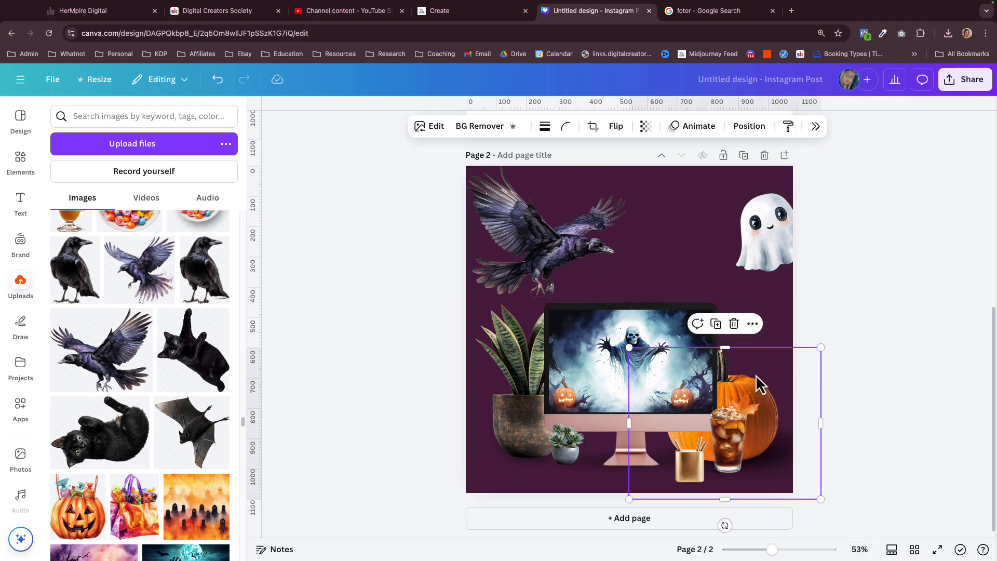
pyautogui.moveTo(757, 383)
pyautogui.mouseDown()
pyautogui.moveTo(765, 360)
pyautogui.moveTo(746, 363)
pyautogui.moveTo(759, 364)
pyautogui.mouseUp()
pyautogui.click(865, 461)
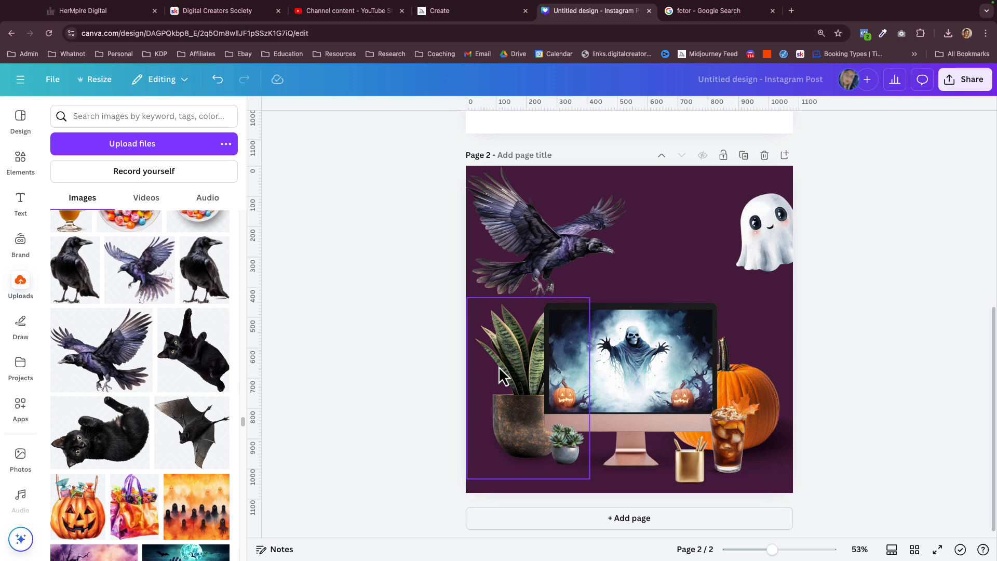
# Step: Try the black bat image at a smaller size over the monitor and near the ghost, and delete it from the page
pyautogui.click(202, 444)
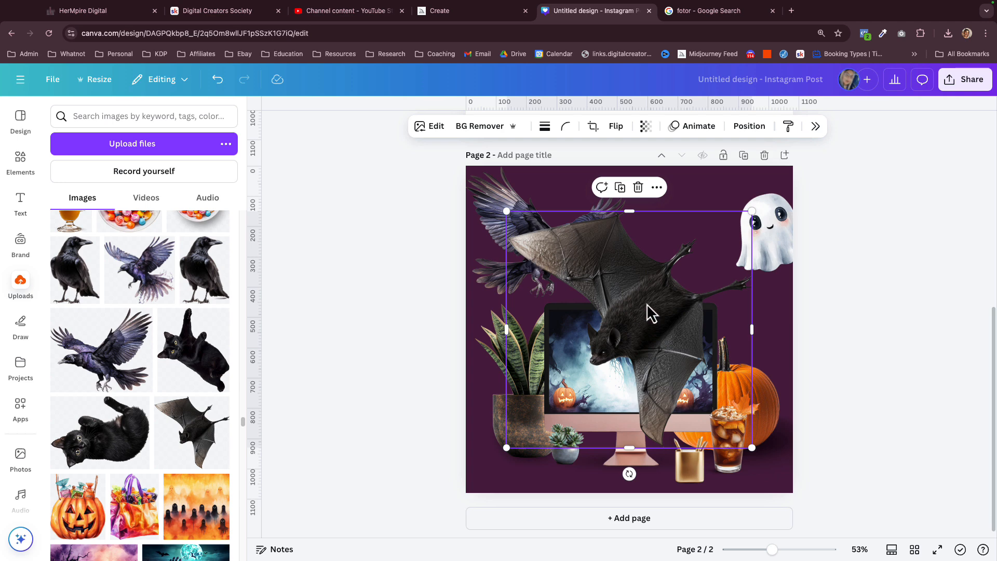
pyautogui.moveTo(647, 304); pyautogui.dragTo(725, 341)
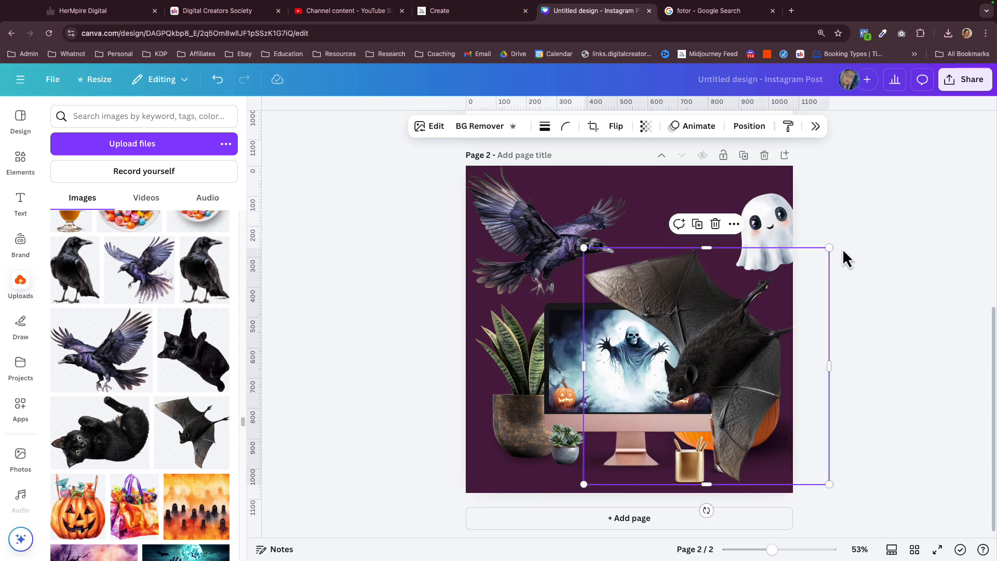
pyautogui.moveTo(829, 247); pyautogui.dragTo(762, 312)
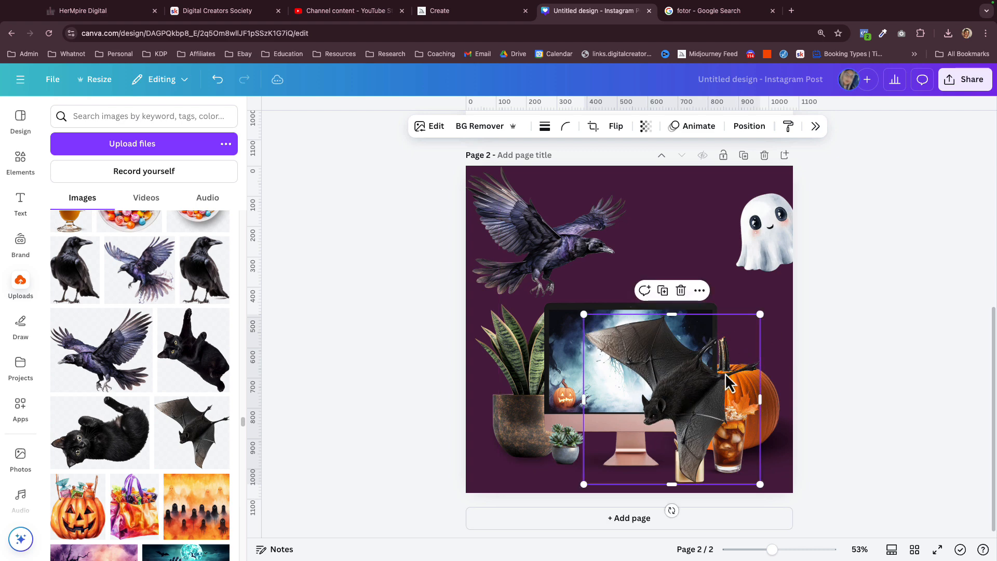
pyautogui.moveTo(676, 401); pyautogui.dragTo(708, 363)
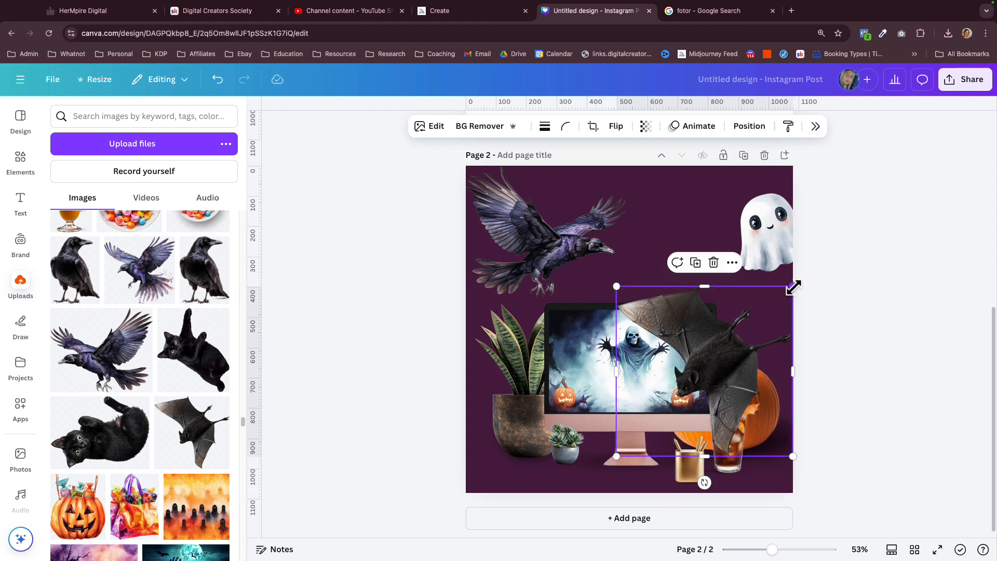
pyautogui.moveTo(793, 286); pyautogui.dragTo(726, 351)
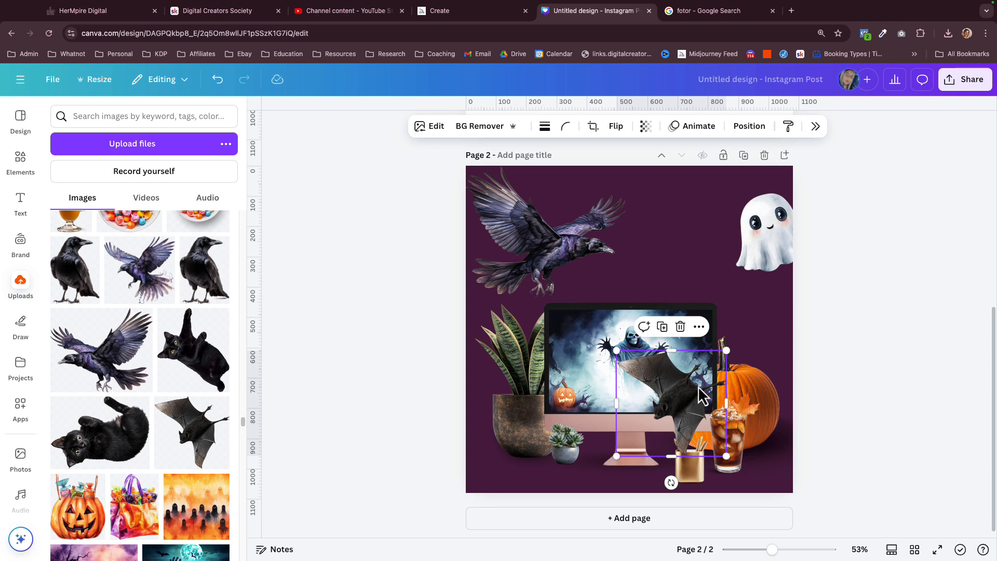
pyautogui.moveTo(696, 396); pyautogui.dragTo(779, 220)
pyautogui.moveTo(730, 177); pyautogui.dragTo(690, 231)
pyautogui.press('Delete')
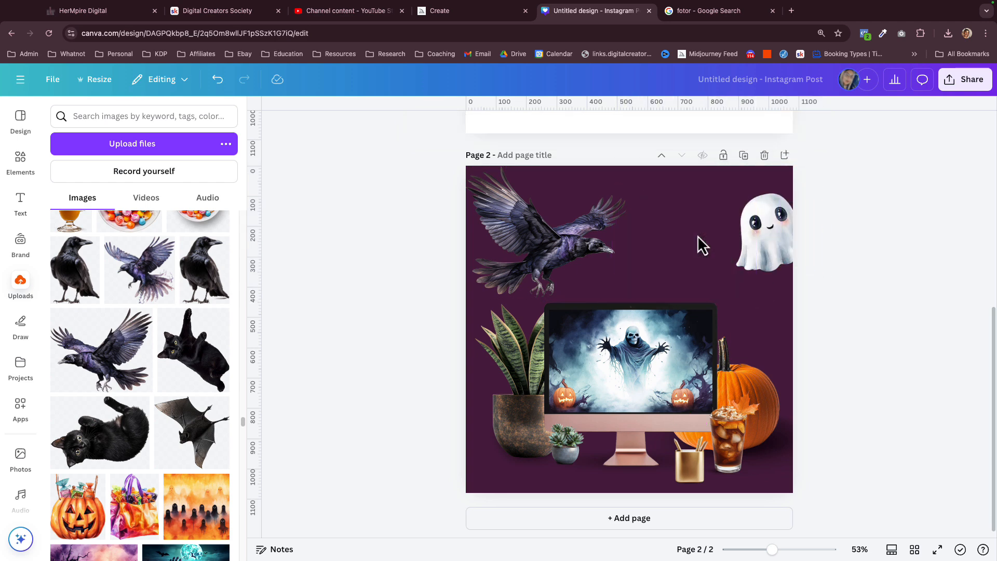
# Step: Add the black cat lying on its back, shrink it and place it in front of the small succulent and the monitor's stand
pyautogui.scroll(-5, 198, 444)
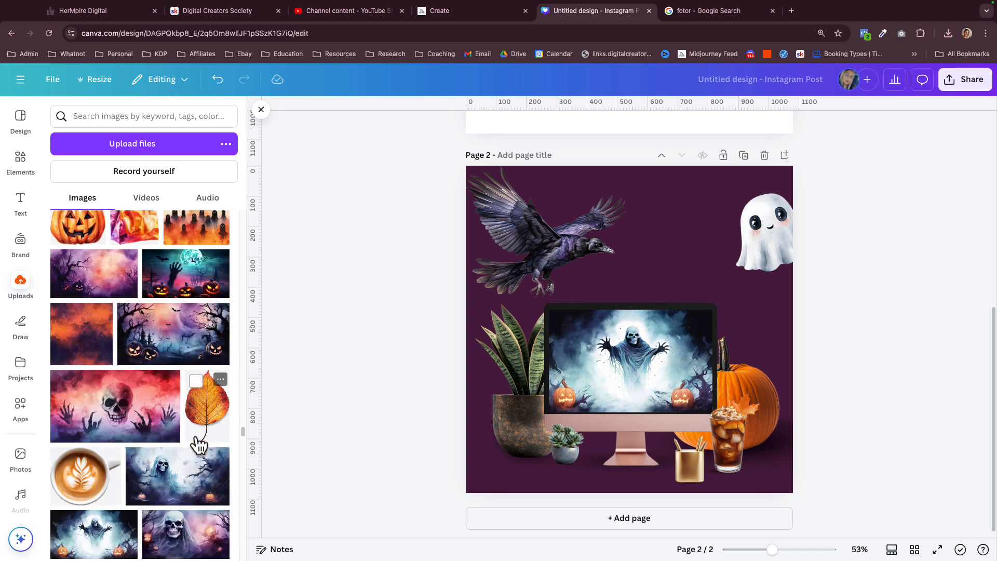
pyautogui.scroll(2, 198, 444)
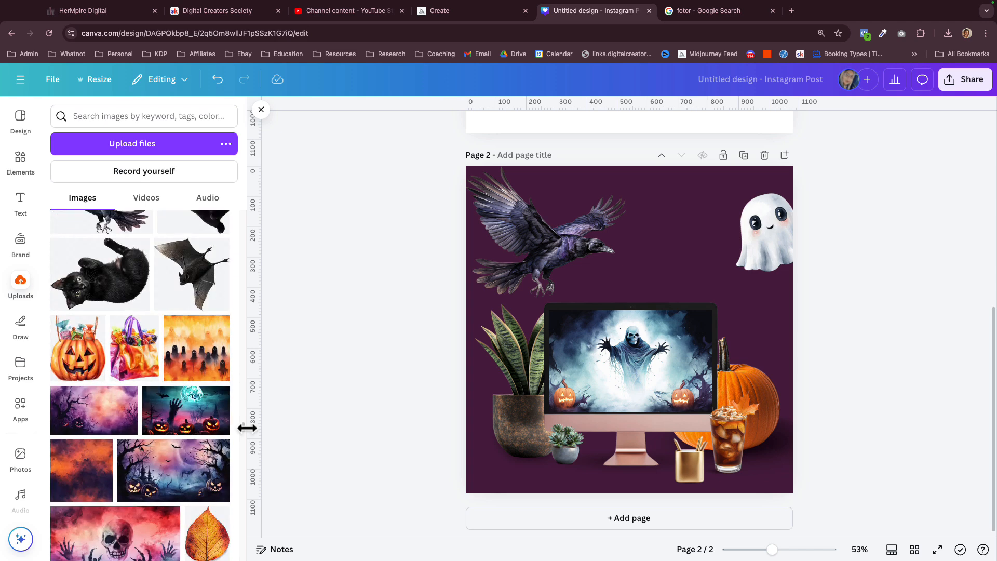
pyautogui.scroll(1, 192, 421)
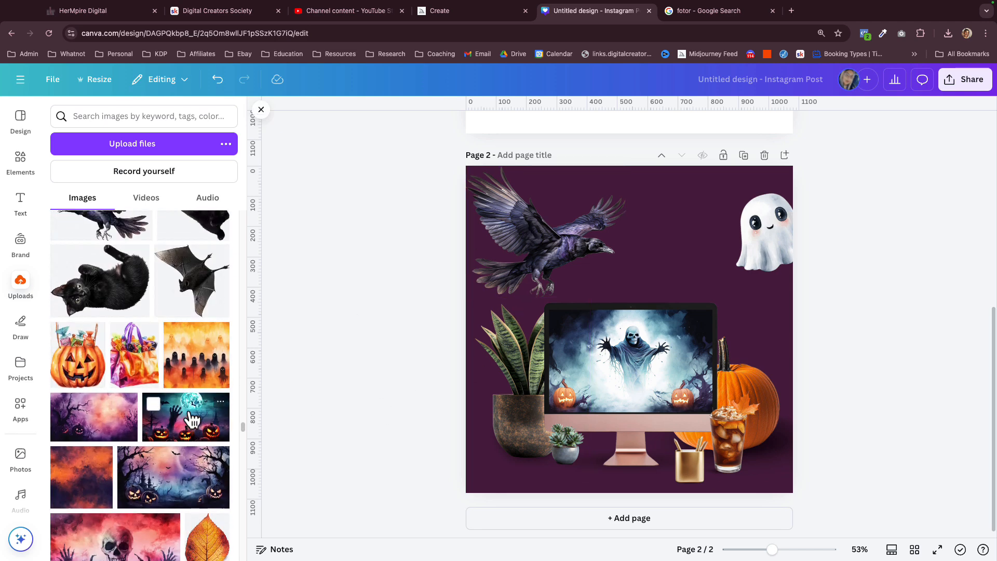
pyautogui.click(126, 323)
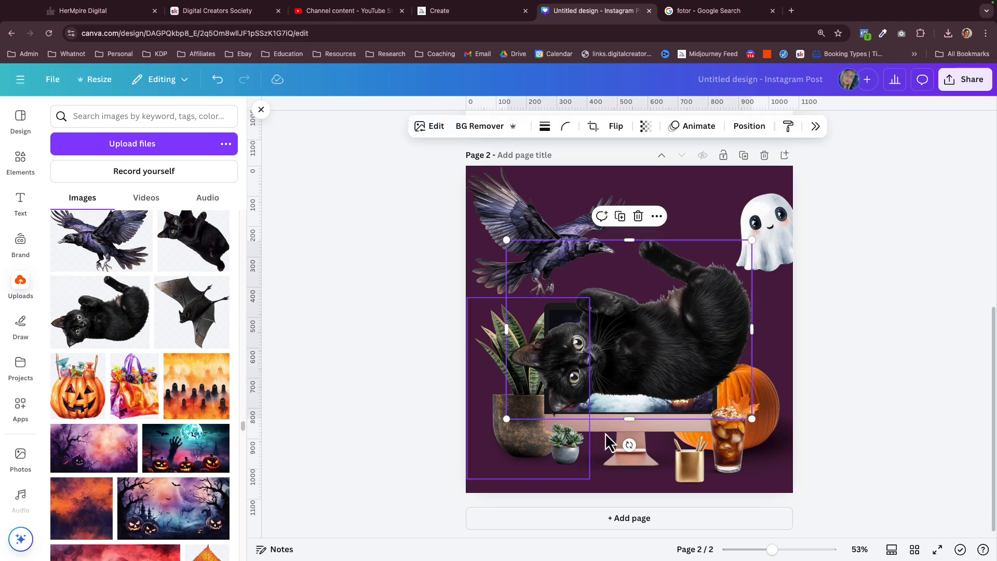
pyautogui.moveTo(751, 241); pyautogui.dragTo(630, 329)
pyautogui.moveTo(583, 399); pyautogui.dragTo(553, 453)
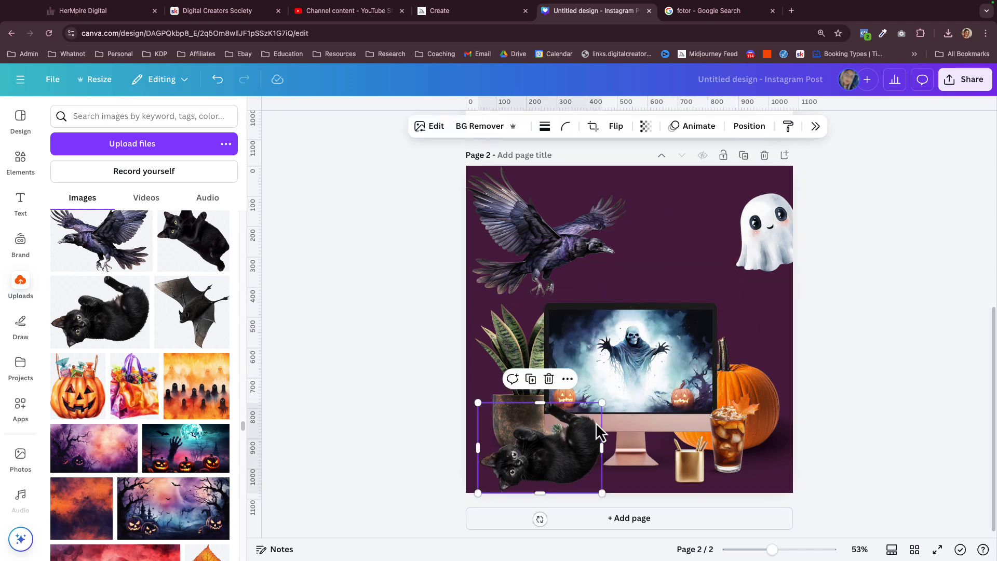
pyautogui.moveTo(600, 400); pyautogui.dragTo(601, 460)
pyautogui.moveTo(549, 484); pyautogui.dragTo(541, 489)
pyautogui.moveTo(599, 468); pyautogui.dragTo(576, 474)
pyautogui.click(873, 483)
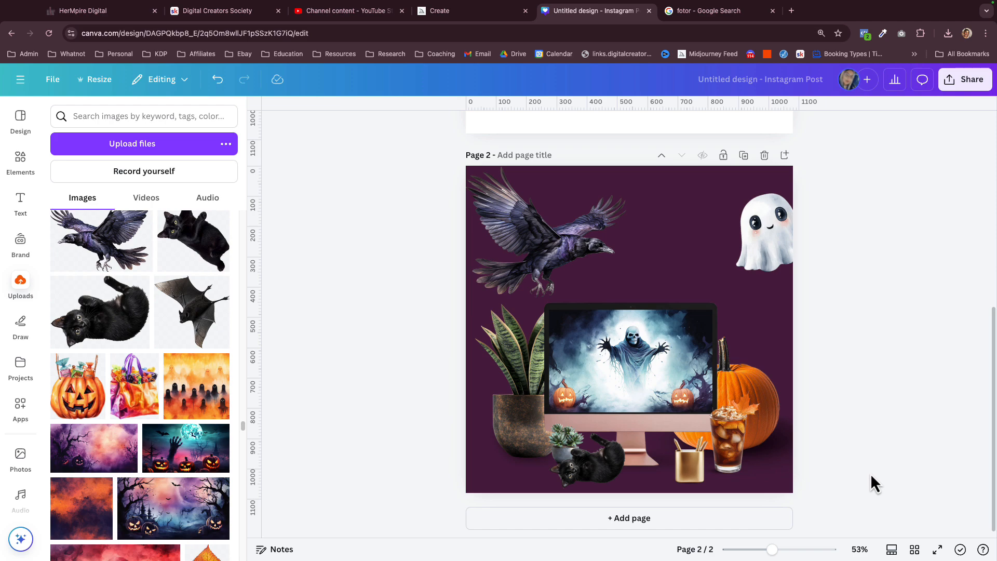
# Step: Nudge the potted snake plant flush against the page's left edge
pyautogui.scroll(3, 163, 404)
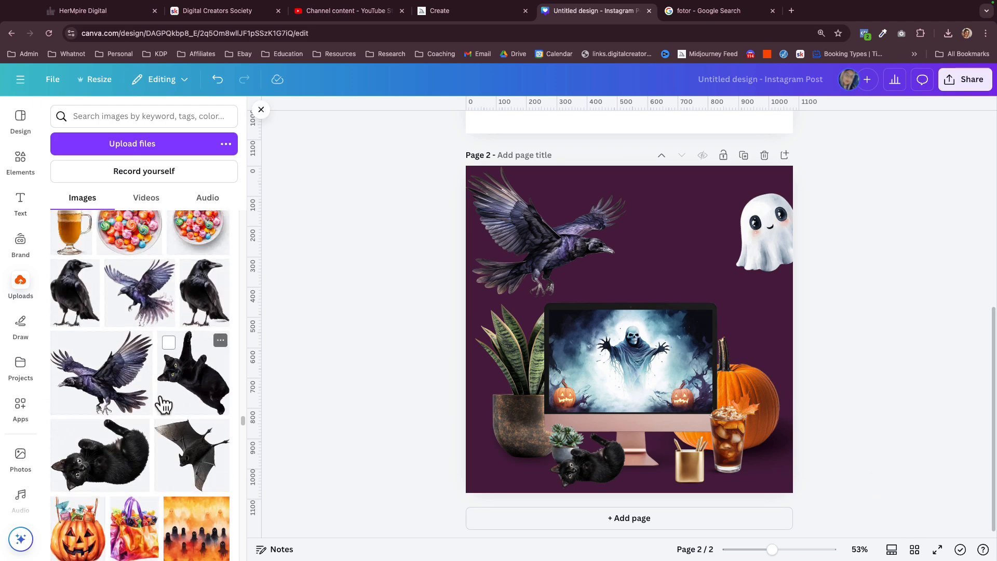
pyautogui.scroll(5, 163, 404)
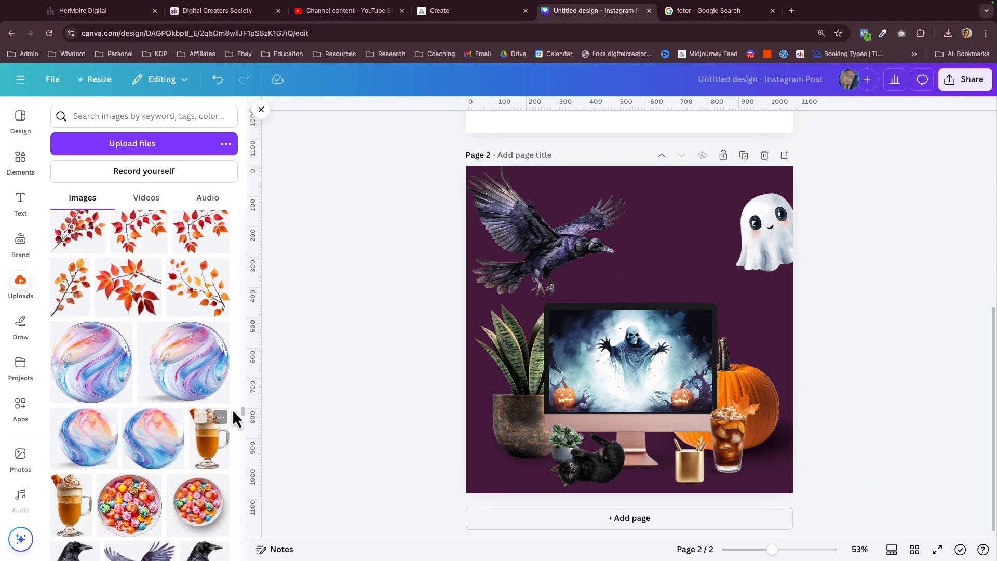
pyautogui.scroll(6, 194, 383)
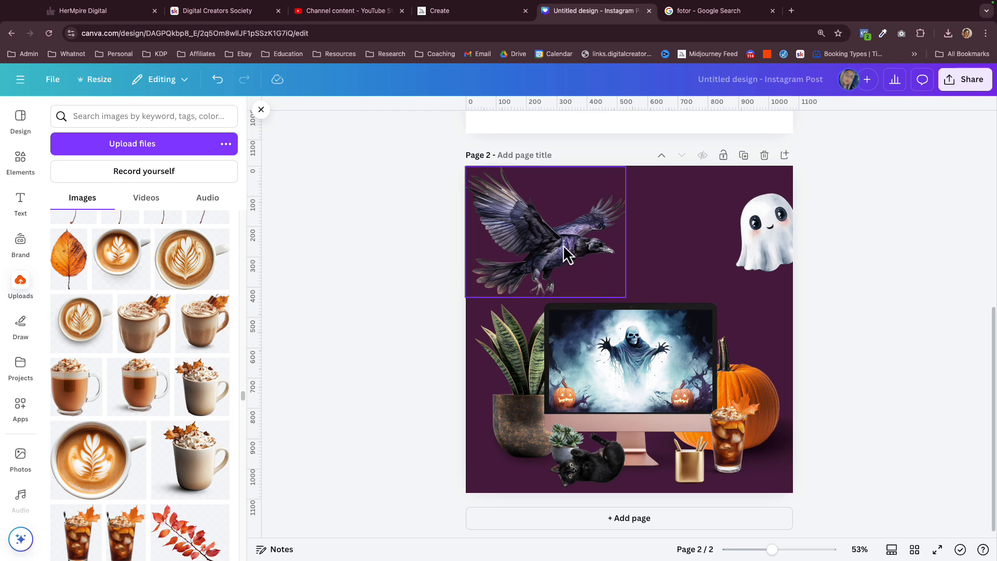
pyautogui.click(494, 390)
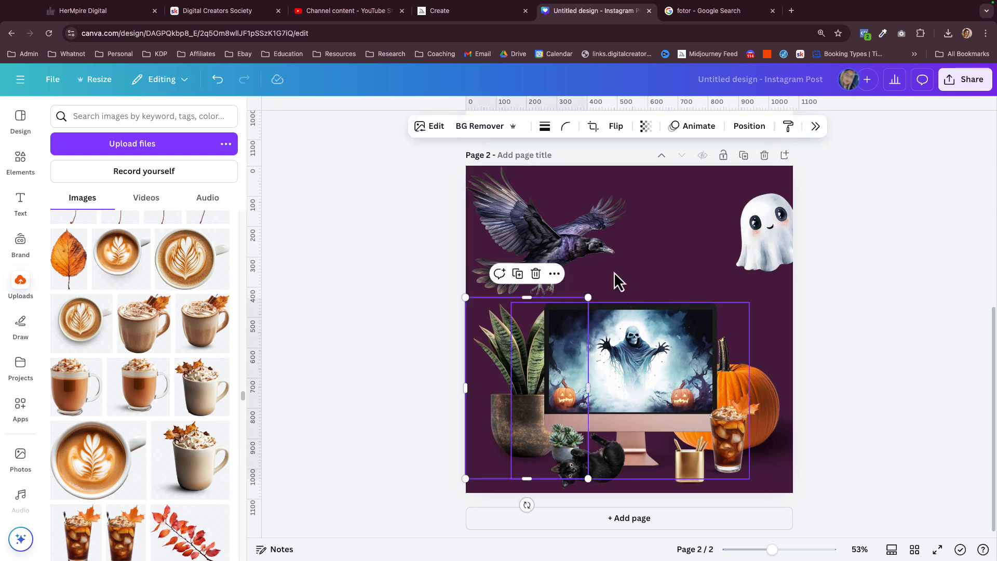
# Step: Switch to Midjourney and highlight the full prompt of the snake plant image
pyautogui.click(453, 17)
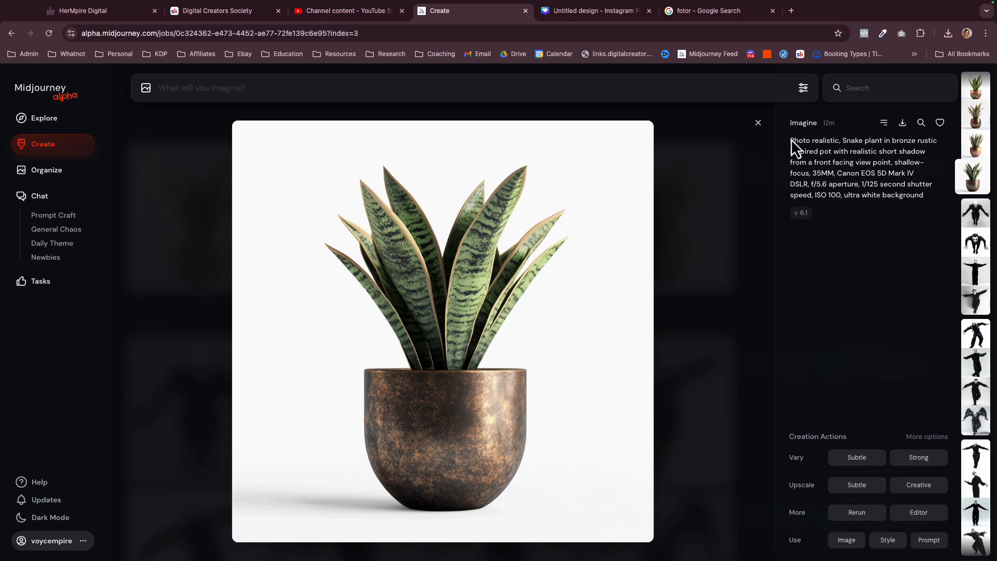
pyautogui.moveTo(790, 139); pyautogui.dragTo(924, 198)
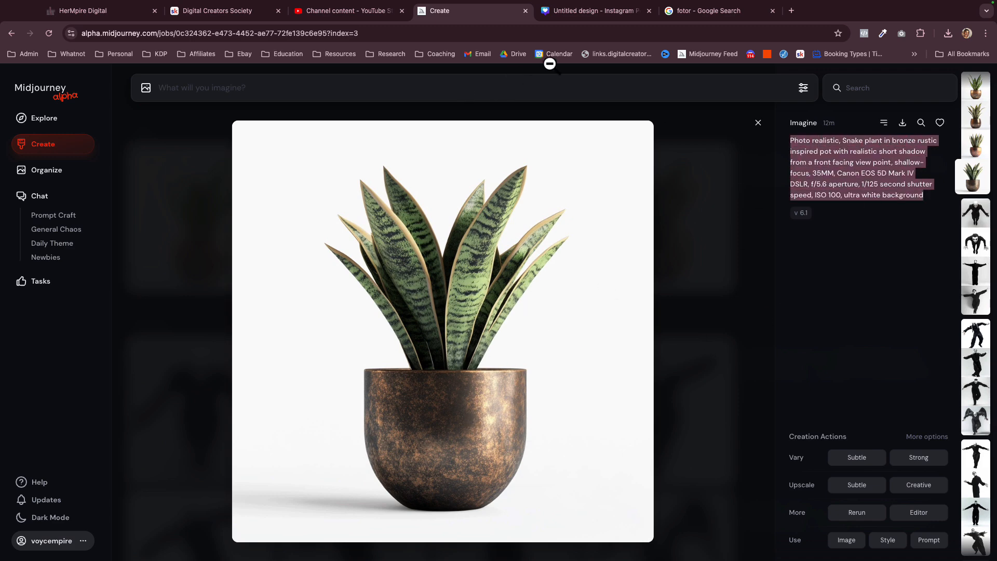
# Step: Highlight the wording about the realistic short shadow and the snake plant in its bronze pot within the image prompt
pyautogui.click(852, 146)
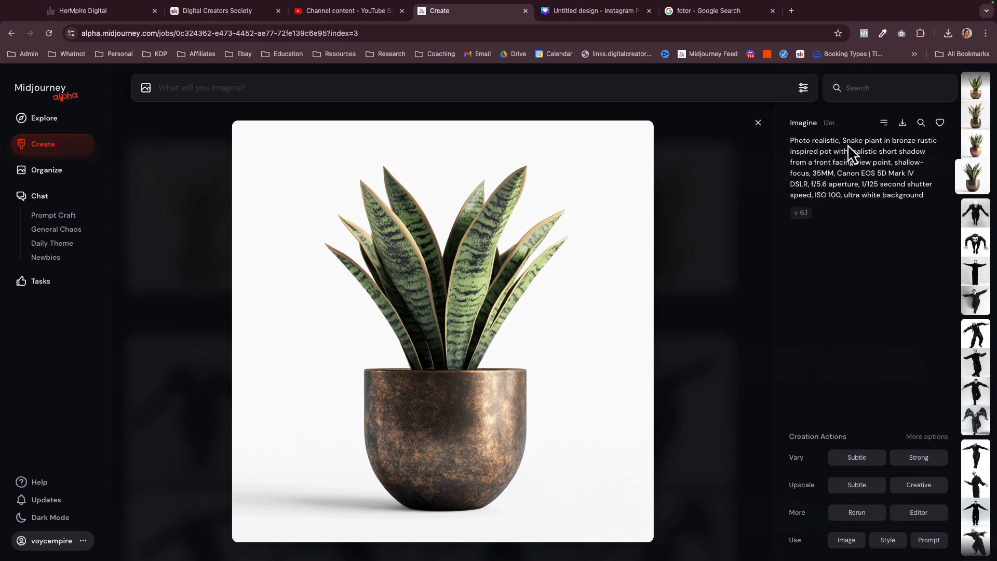
pyautogui.moveTo(829, 151); pyautogui.dragTo(821, 162)
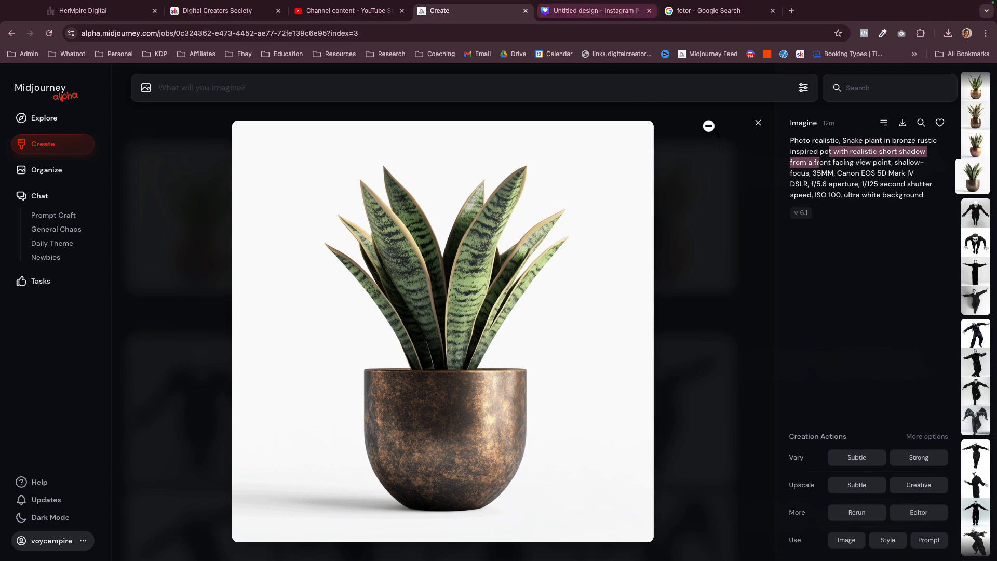
pyautogui.moveTo(847, 143); pyautogui.dragTo(861, 151)
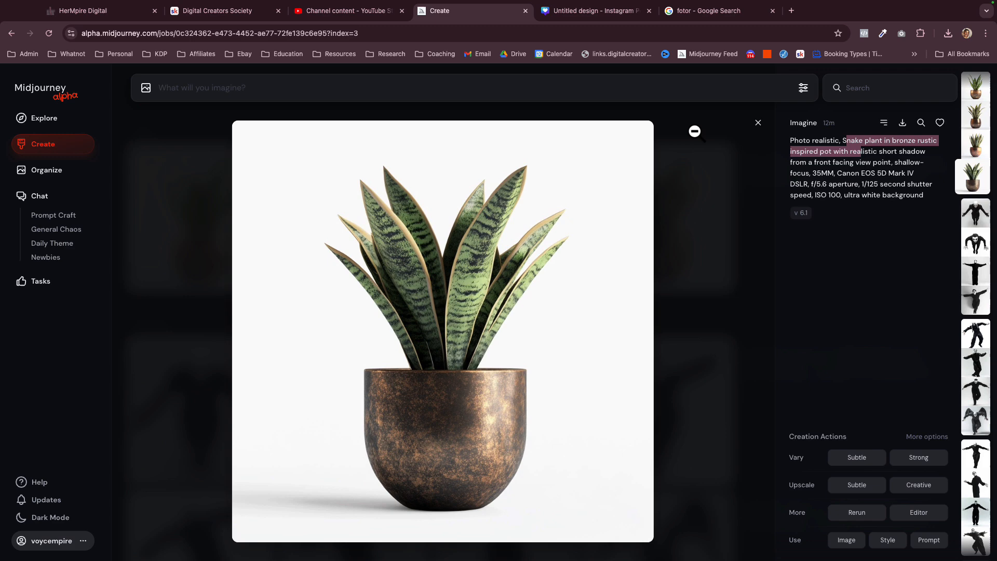
# Step: Switch to Canva and shift the potted snake plant slightly upward beside the monitor on page 2
pyautogui.click(586, 12)
pyautogui.click(387, 353)
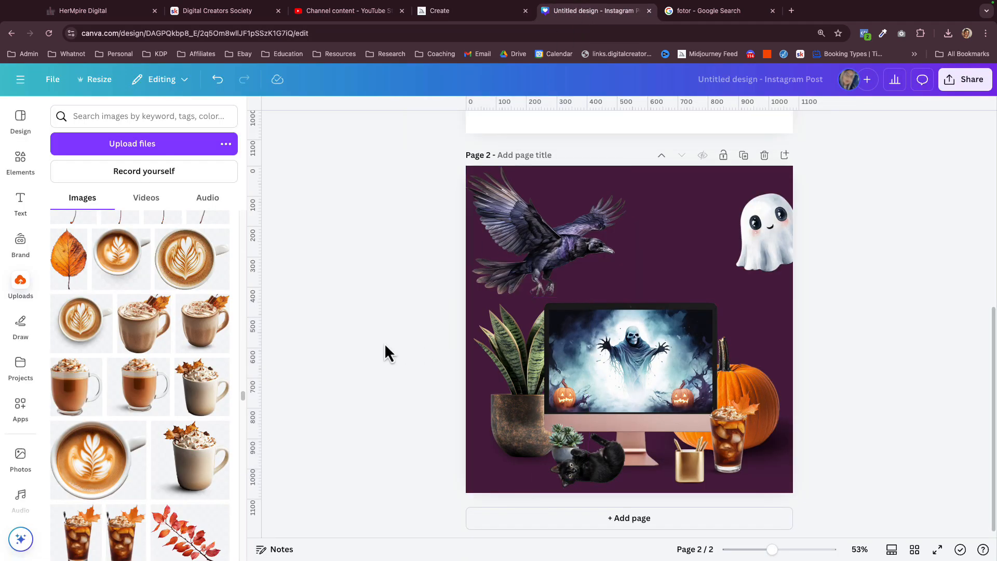
pyautogui.click(493, 359)
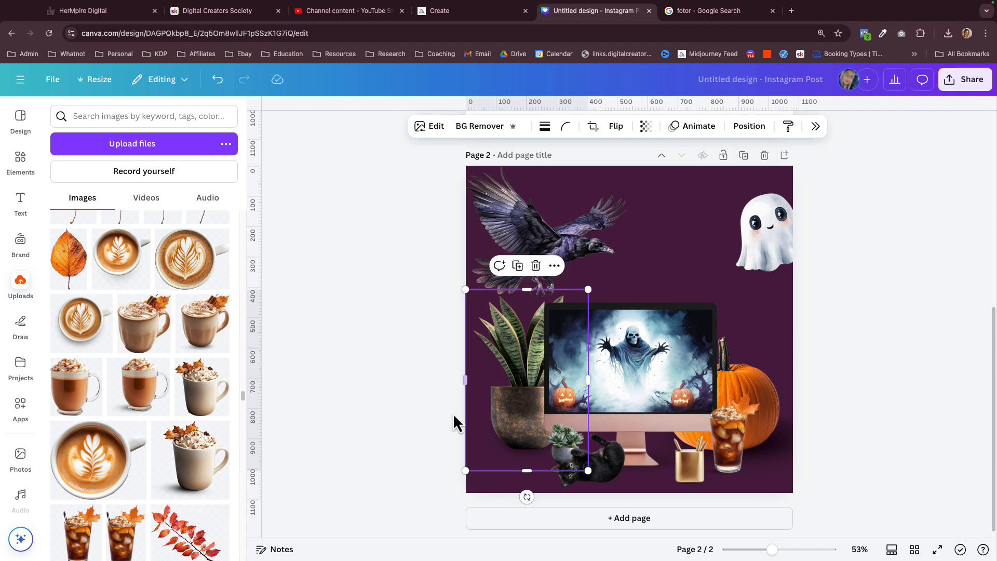
# Step: View the download settings for the grouped snake plant and shadow on page 1, and close them without downloading
pyautogui.scroll(5, 447, 418)
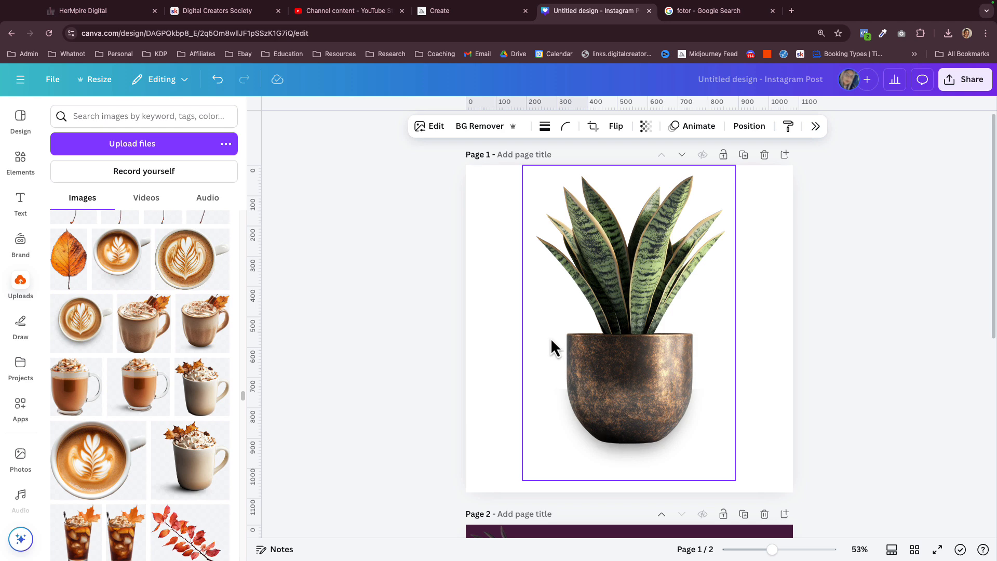
pyautogui.rightClick(614, 370)
pyautogui.click(661, 516)
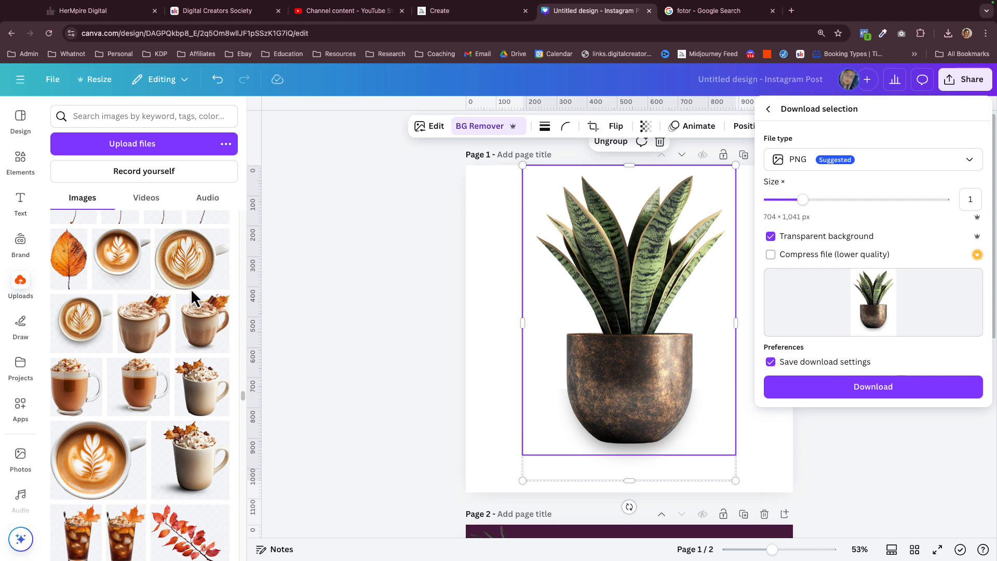
pyautogui.click(348, 412)
# Step: Move the potted snake plant on page 2 lower and slightly past the page's left edge
pyautogui.scroll(-7, 409, 439)
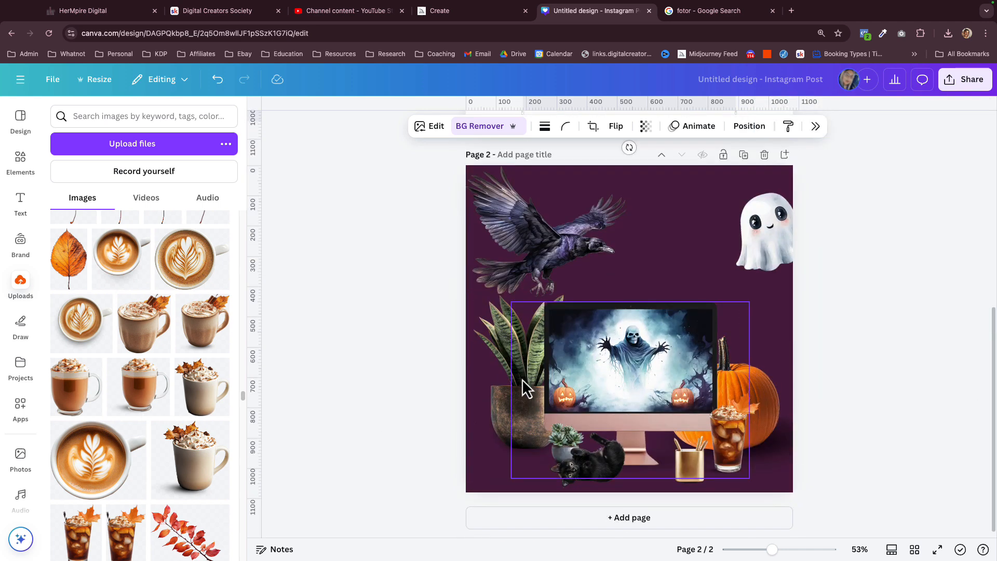
pyautogui.moveTo(500, 385); pyautogui.dragTo(496, 407)
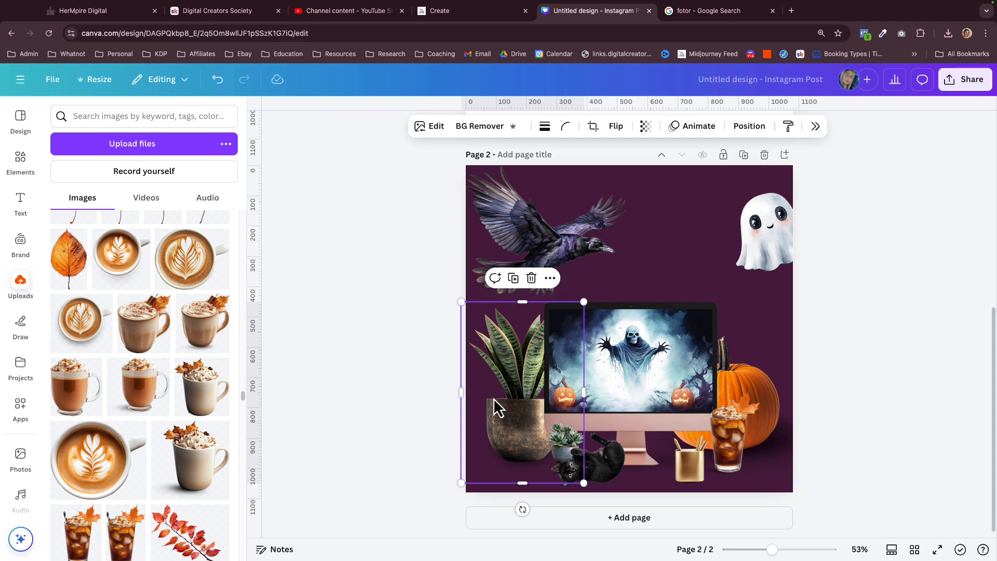